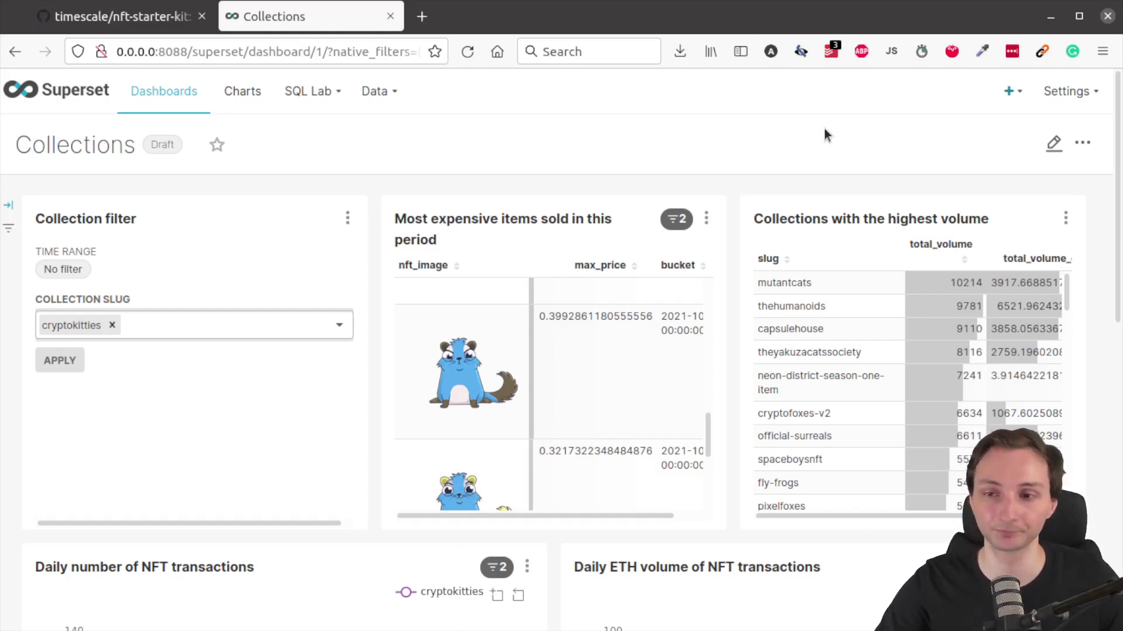
{"action": "left_click", "coordinate": [123, 17]}
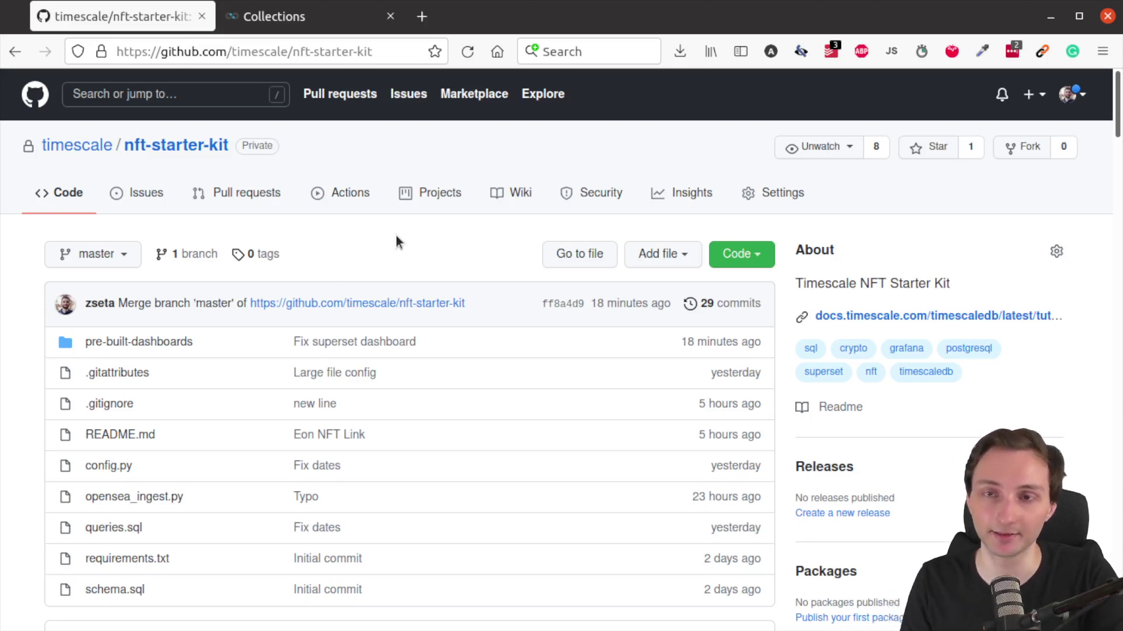
{"action": "scroll", "coordinate": [409, 304], "scroll_direction": "down", "scroll_amount": 8}
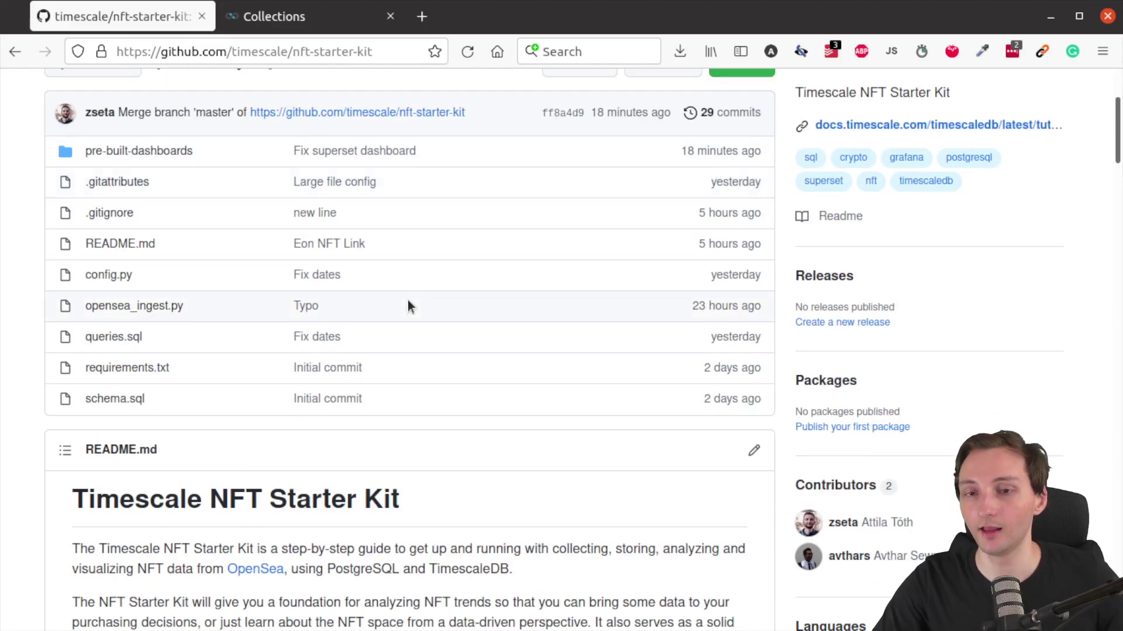
{"action": "scroll", "coordinate": [425, 319], "scroll_direction": "down", "scroll_amount": 15}
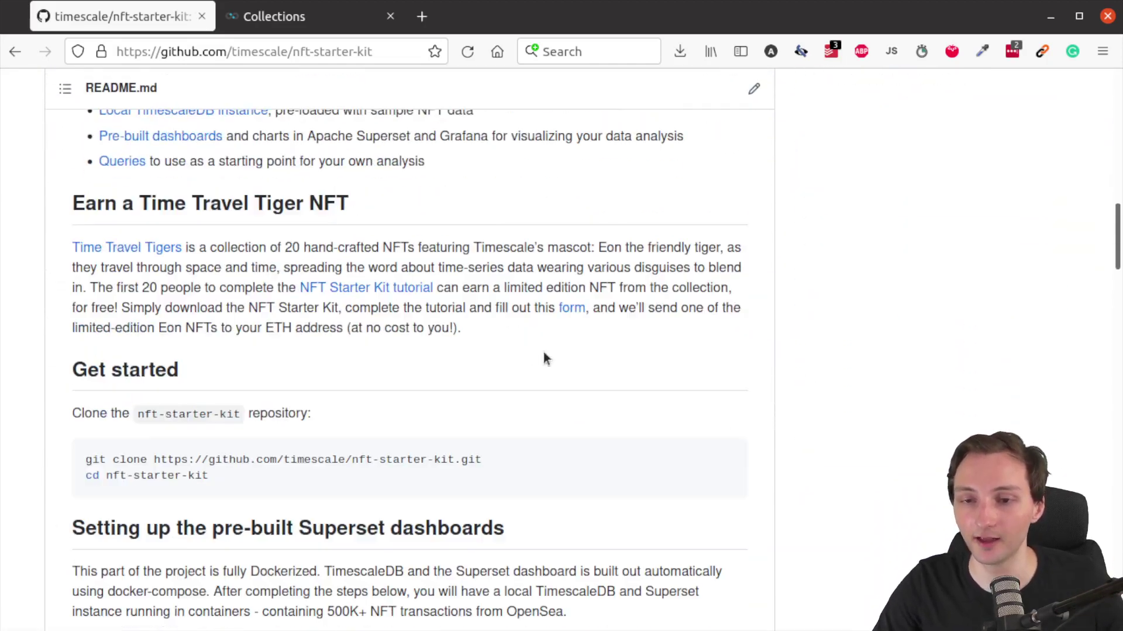
{"action": "scroll", "coordinate": [787, 355], "scroll_direction": "up", "scroll_amount": 2}
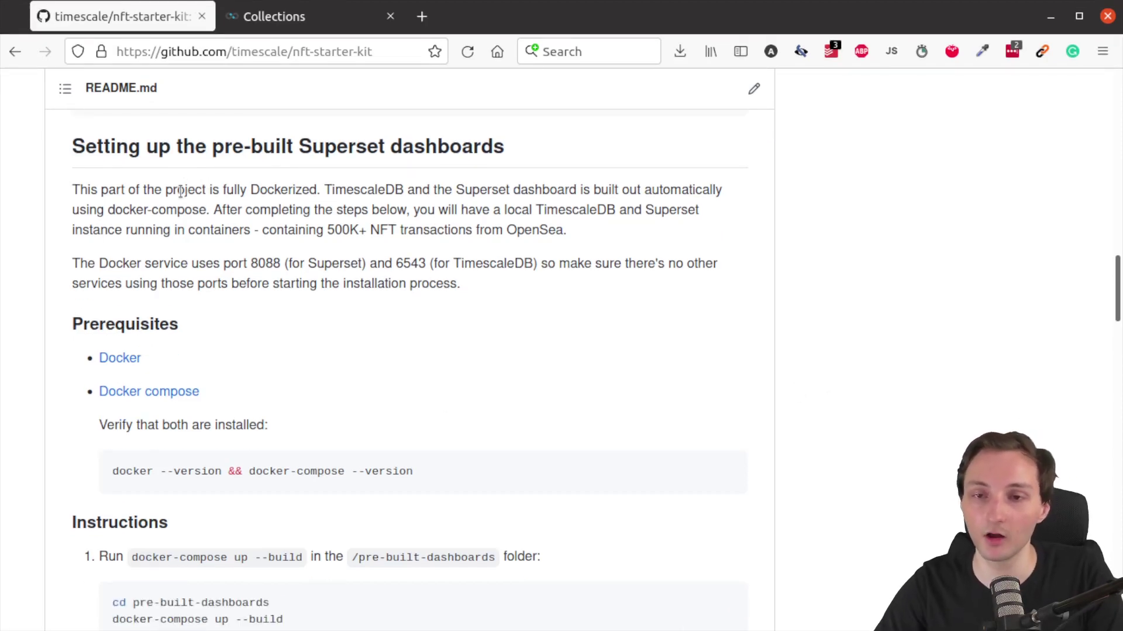
{"action": "mouse_move", "coordinate": [46, 122]}
{"action": "left_mouse_down"}
{"action": "mouse_move", "coordinate": [624, 460]}
{"action": "mouse_move", "coordinate": [766, 565]}
{"action": "left_mouse_up"}
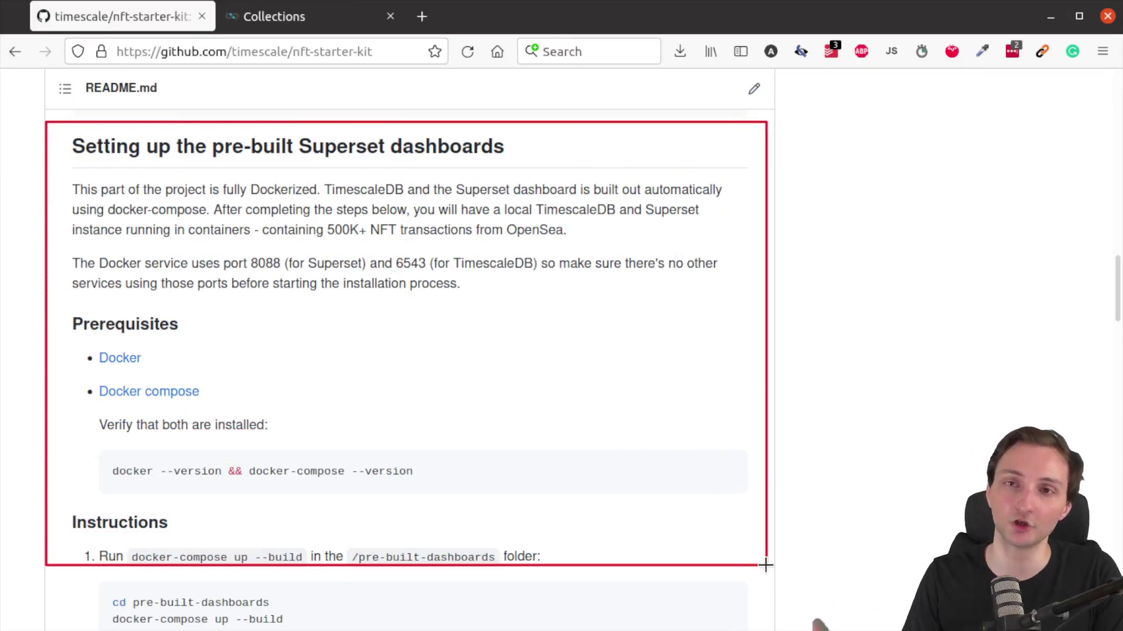
{"action": "key", "text": "Escape"}
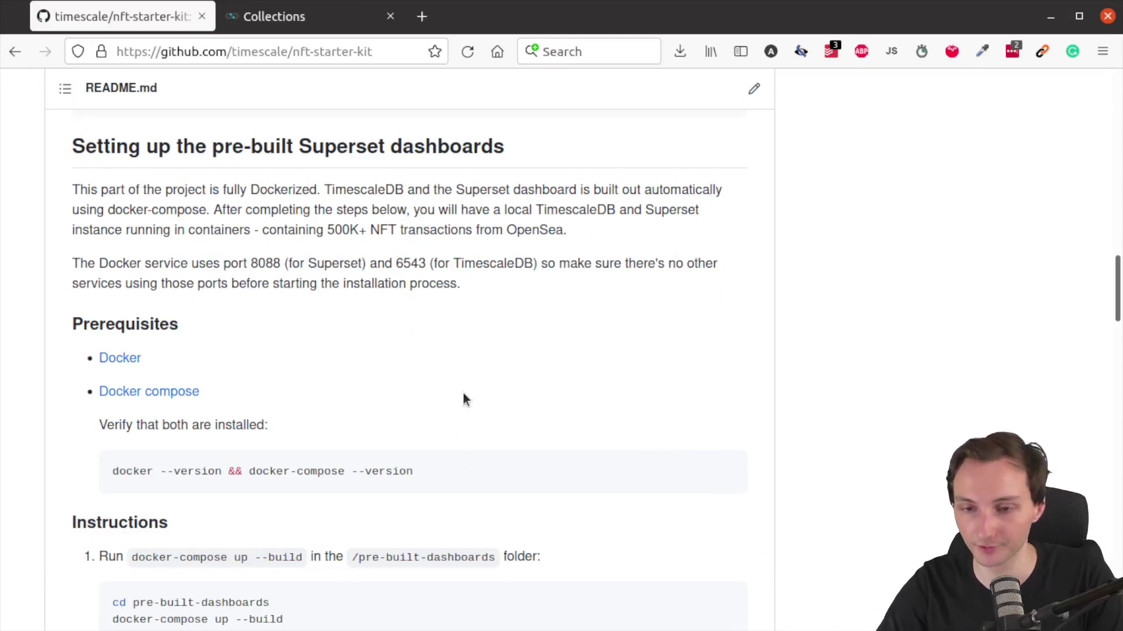
{"action": "scroll", "coordinate": [462, 392], "scroll_direction": "up", "scroll_amount": 5}
{"action": "scroll", "coordinate": [495, 446], "scroll_direction": "up", "scroll_amount": 10}
Copy the nft-starter-kit repository's HTTPS clone URL from GitHub's Code menu.
{"action": "scroll", "coordinate": [728, 261], "scroll_direction": "up", "scroll_amount": 3}
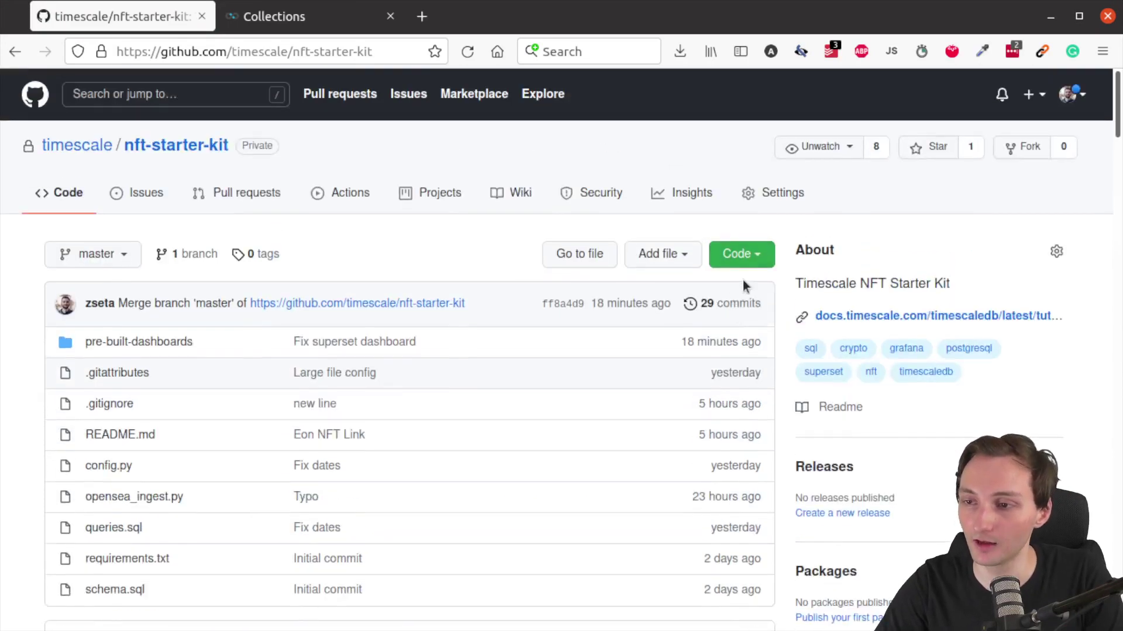
{"action": "left_click", "coordinate": [742, 256]}
{"action": "left_click", "coordinate": [740, 351]}
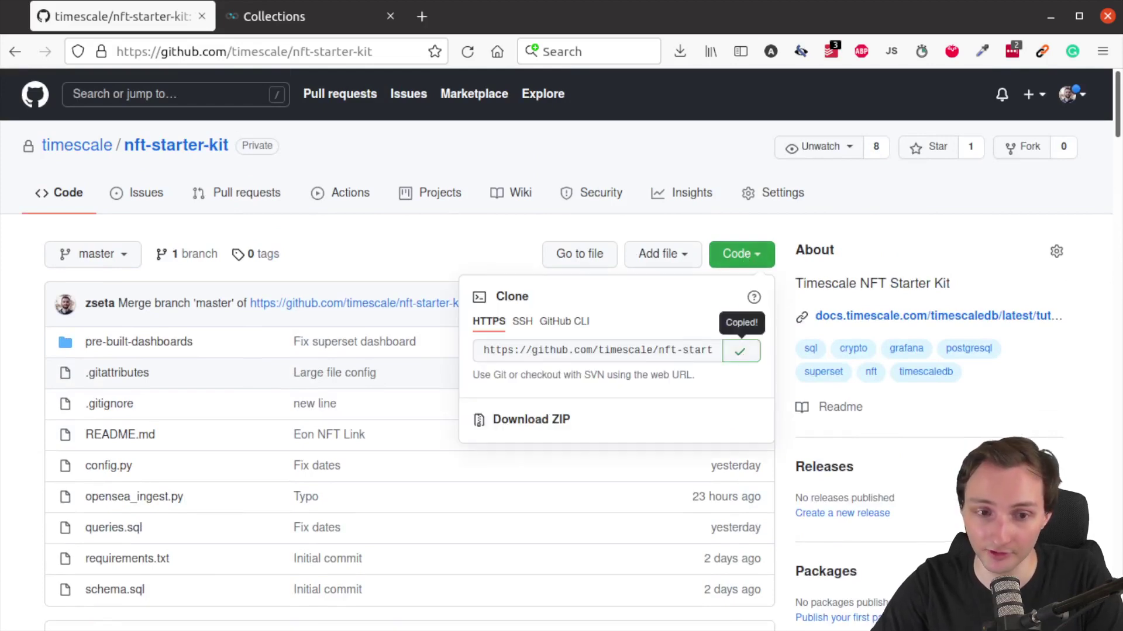
In the terminal, clear the screen and run git clone with the copied URL.
{"action": "key", "text": "alt+Tab"}
{"action": "type", "text": "clear"}
{"action": "key", "text": "Return"}
{"action": "type", "text": "git col"}
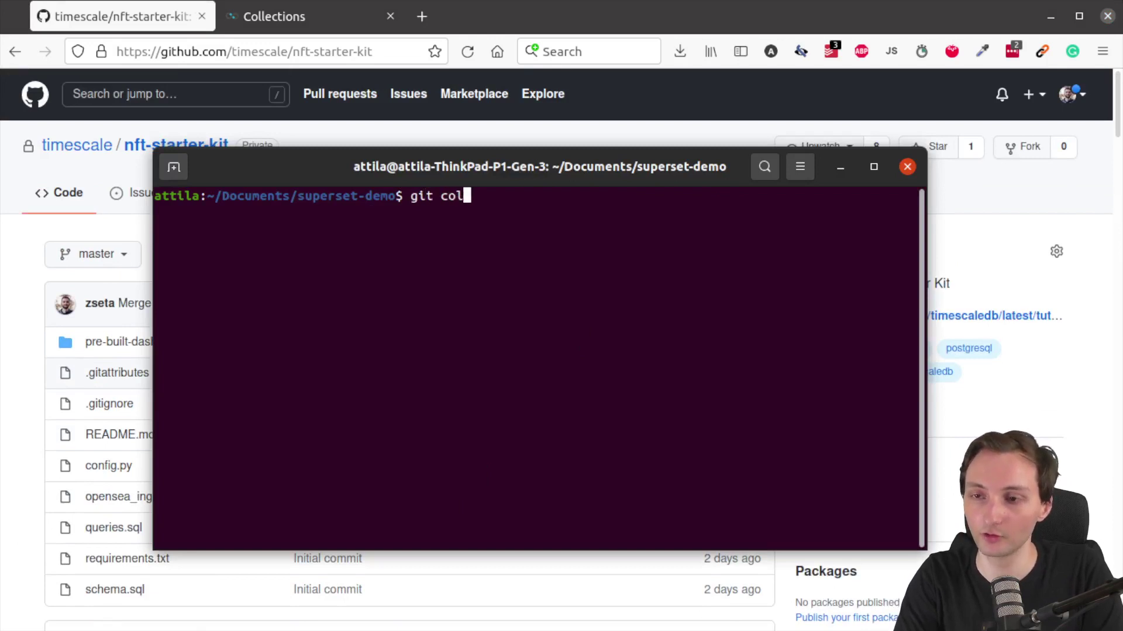
{"action": "key", "text": "BackSpace"}
{"action": "type", "text": "l"}
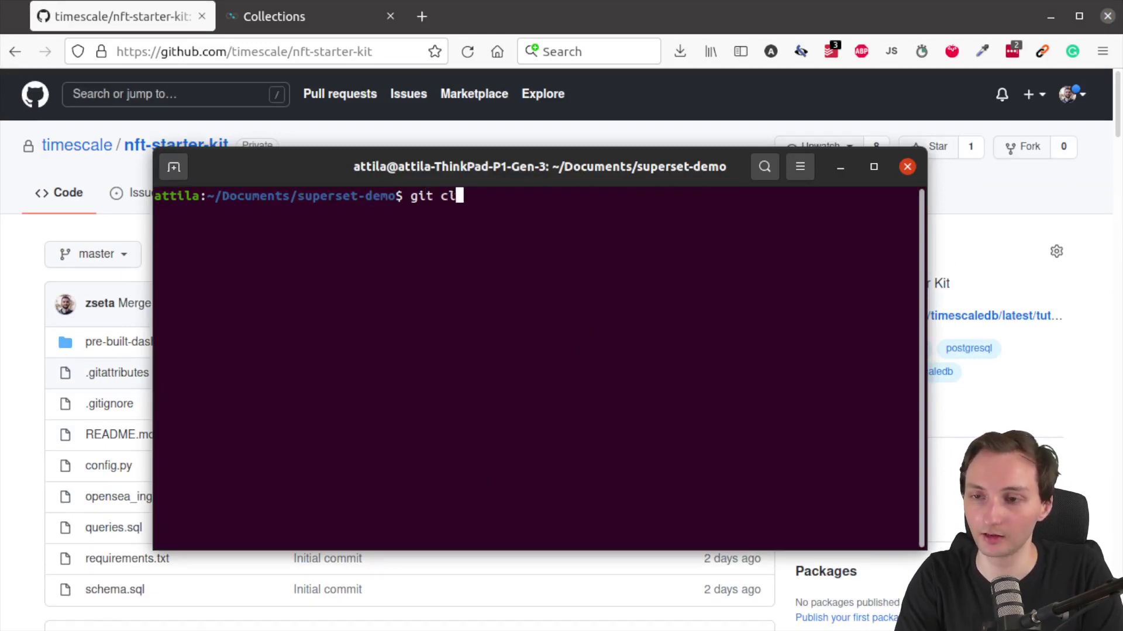
{"action": "type", "text": "one"}
{"action": "key", "text": "ctrl+shift+v"}
{"action": "key", "text": "Return"}
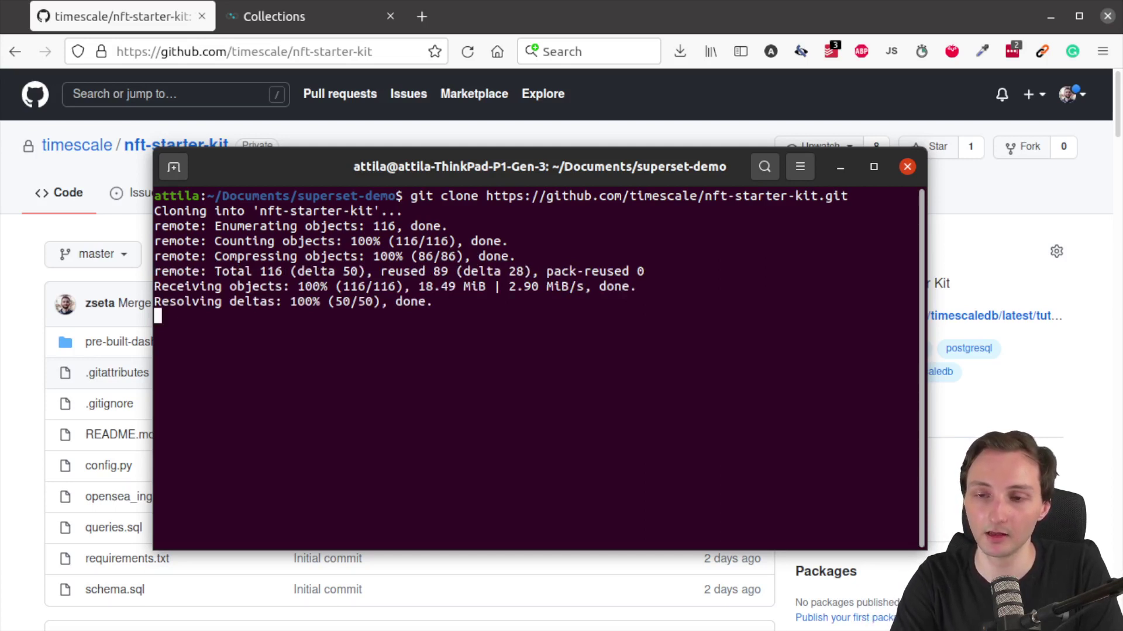
Enter nft-starter-kit, list it, and outline opensea_ingest.py, config.py and queries.sql.
{"action": "type", "text": "cd nf"}
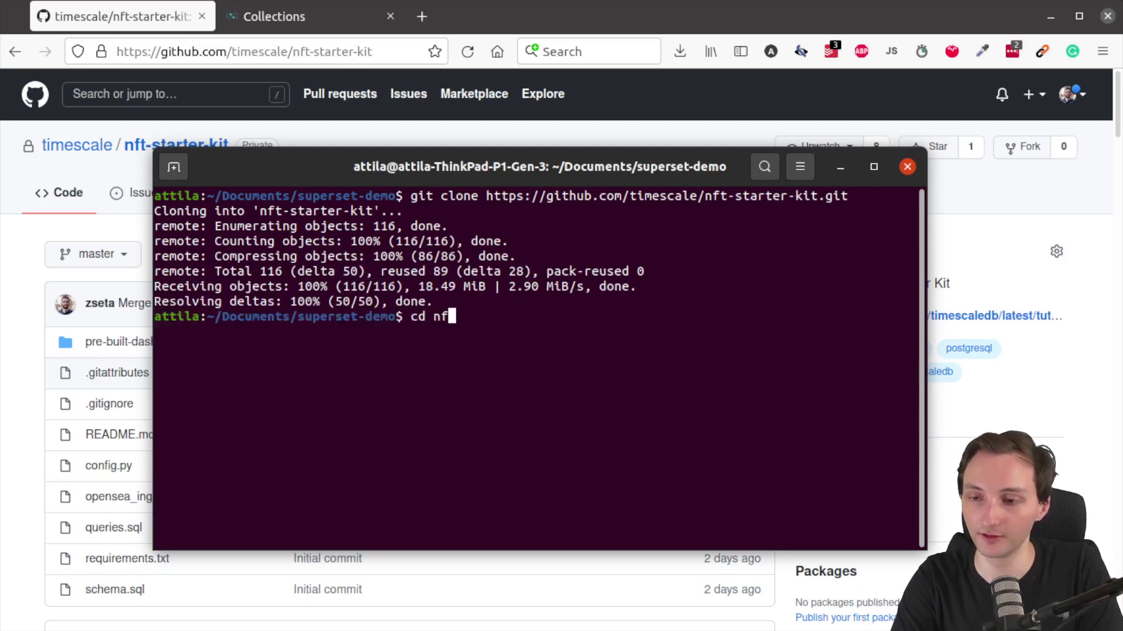
{"action": "key", "text": "Tab"}
{"action": "key", "text": "Return"}
{"action": "type", "text": "l"}
{"action": "key", "text": "Return"}
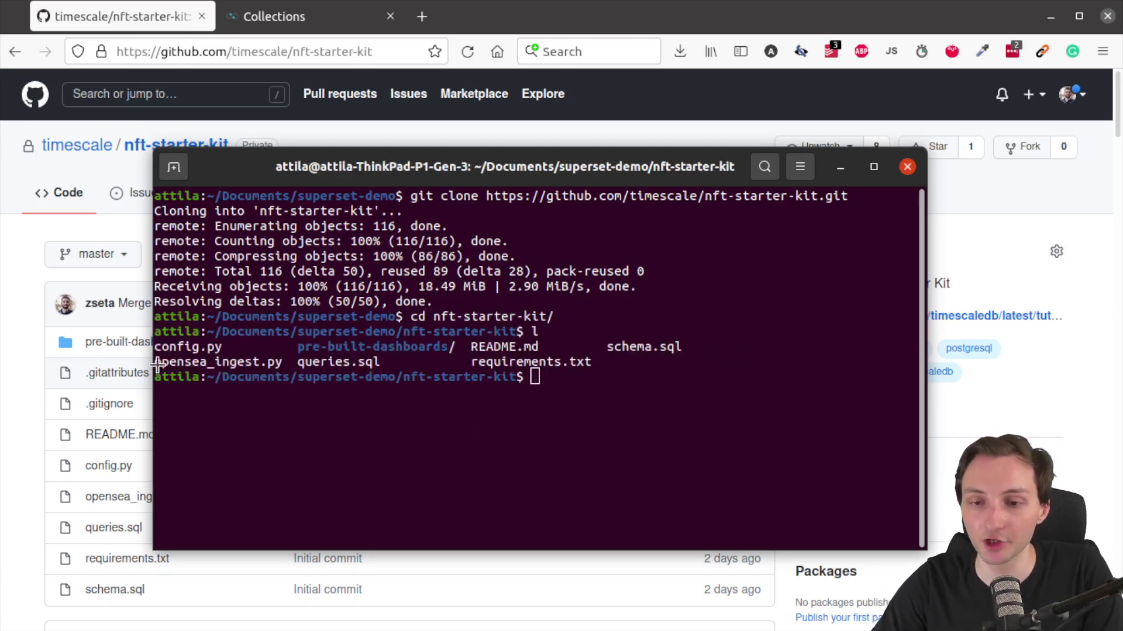
{"action": "left_click_drag", "start_coordinate": [147, 353], "coordinate": [284, 371]}
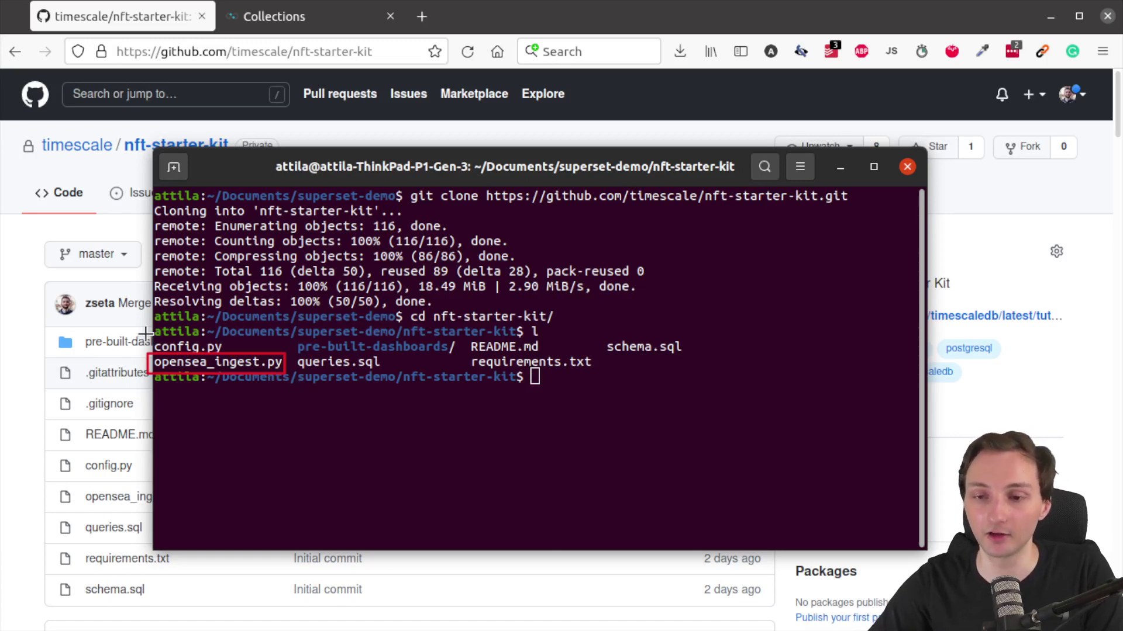
{"action": "left_click_drag", "start_coordinate": [145, 335], "coordinate": [240, 355]}
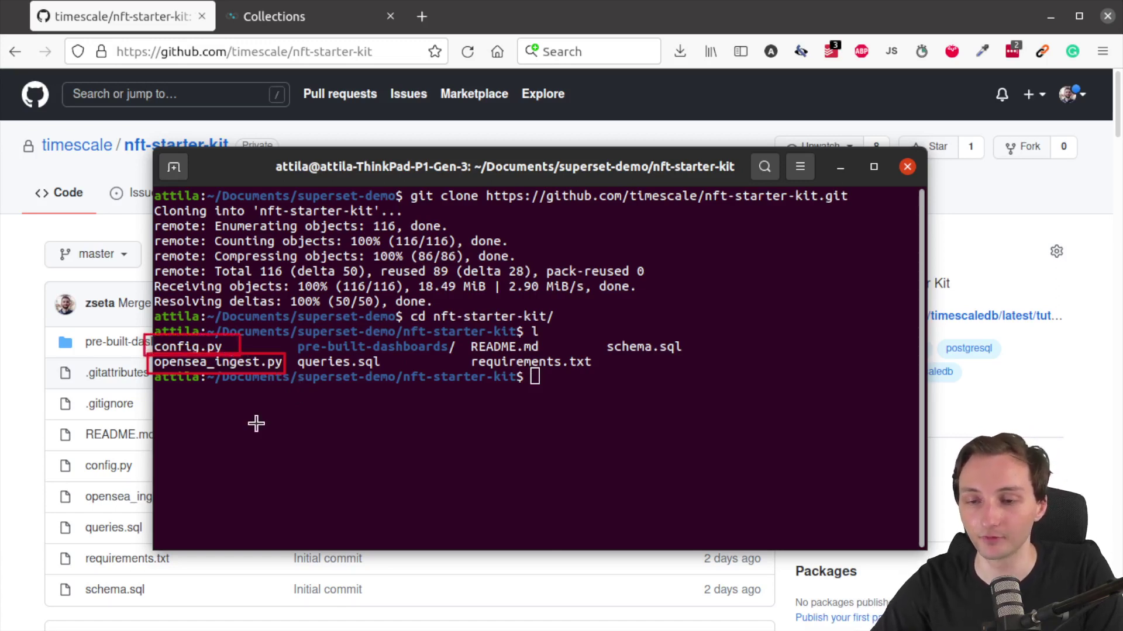
{"action": "left_click_drag", "start_coordinate": [287, 355], "coordinate": [409, 372]}
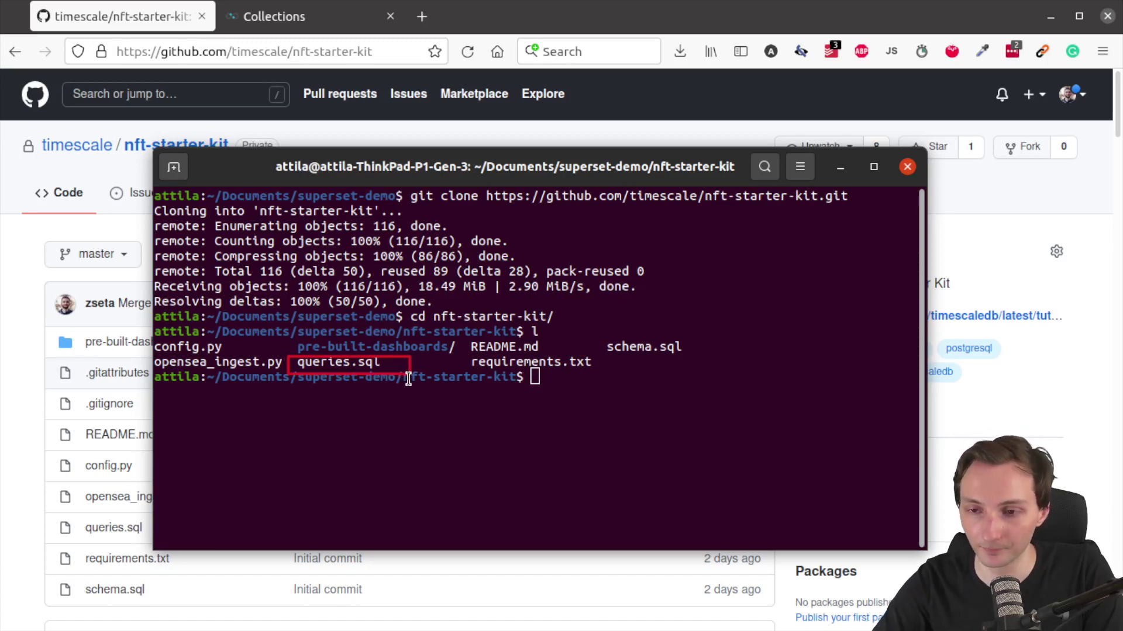
{"action": "key", "text": "Escape"}
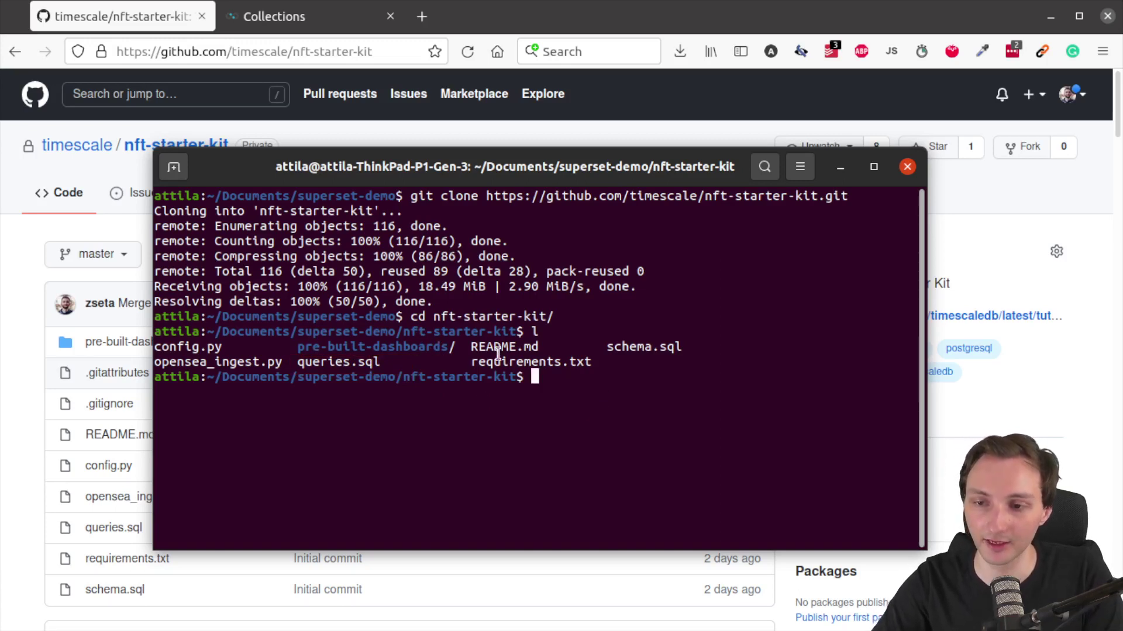
Enter pre-built-dashboards, list it, and outline grafana-collections.json.
{"action": "type", "text": "cd pre"}
{"action": "key", "text": "Tab"}
{"action": "key", "text": "Return"}
{"action": "type", "text": "l"}
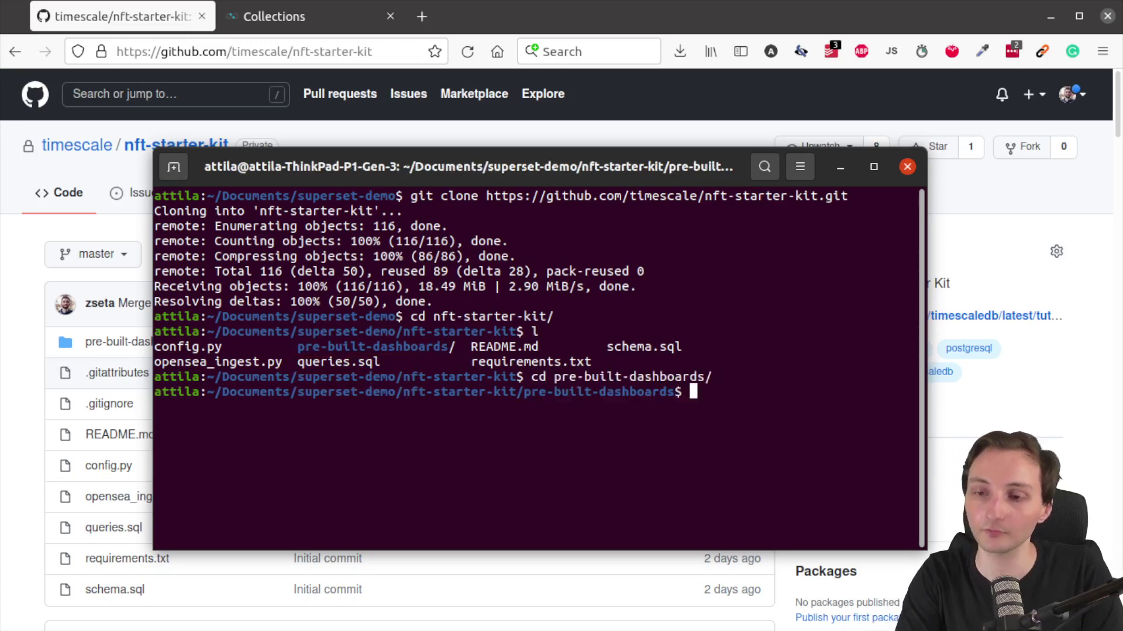
{"action": "key", "text": "Return"}
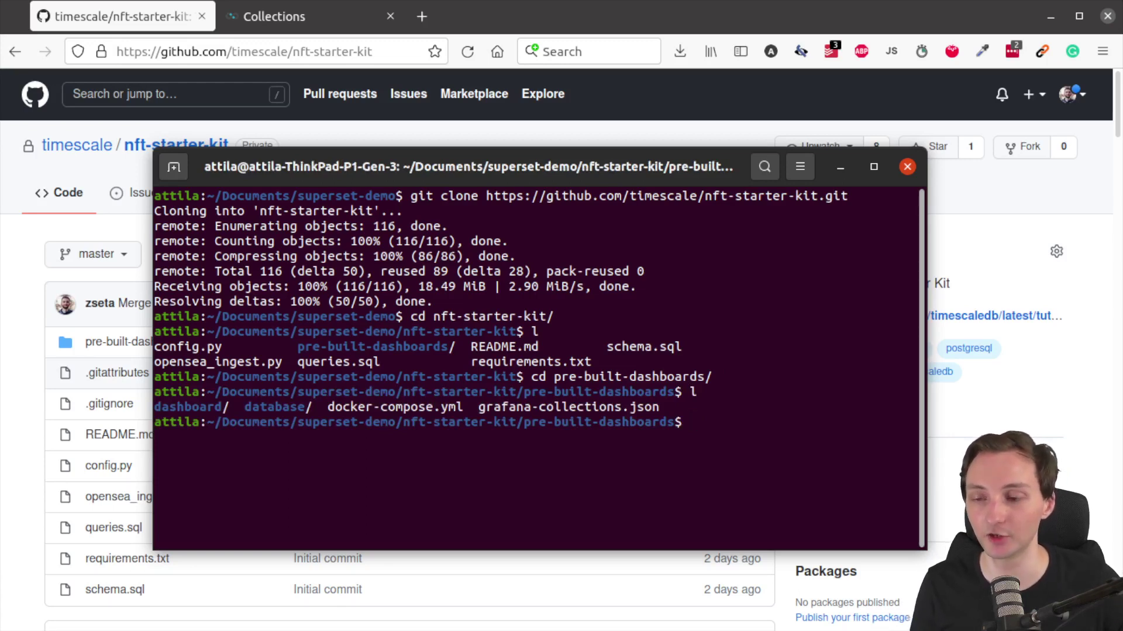
{"action": "mouse_move", "coordinate": [469, 398]}
{"action": "left_mouse_down"}
{"action": "mouse_move", "coordinate": [515, 416]}
{"action": "mouse_move", "coordinate": [709, 418]}
{"action": "left_mouse_up"}
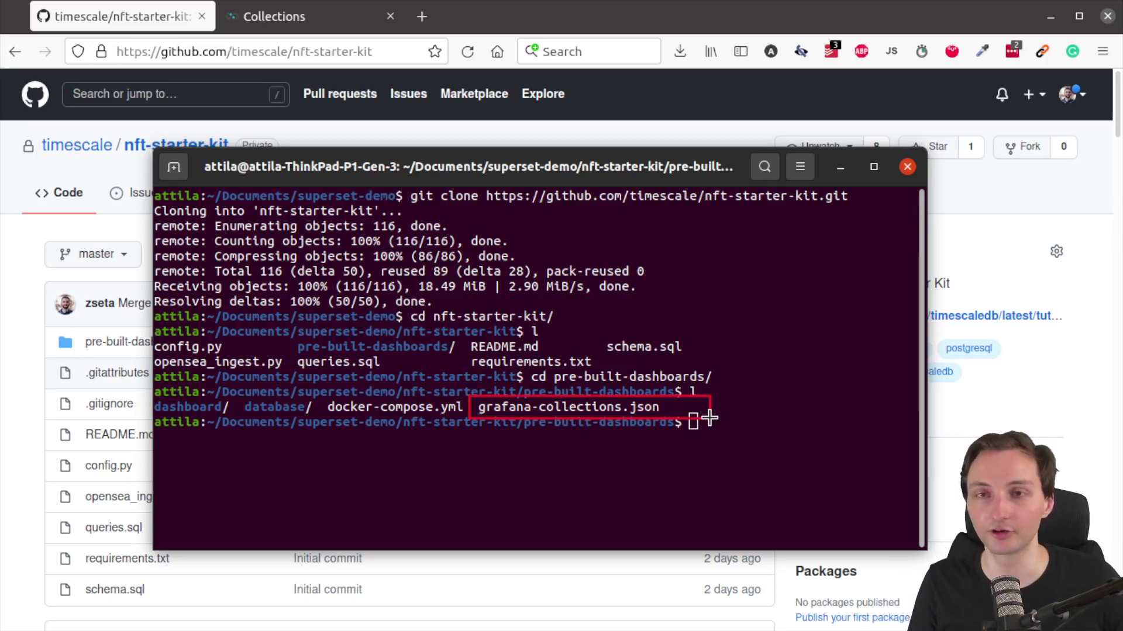
{"action": "key", "text": "Escape"}
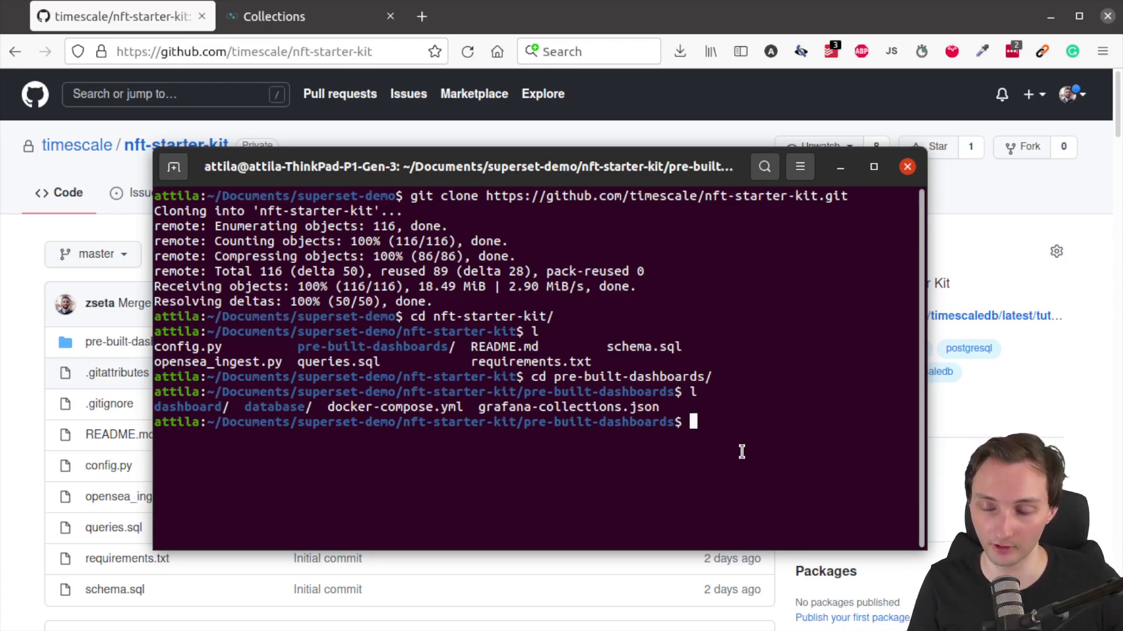
Scroll the GitHub README to Prerequisites and highlight the docker-compose up --build instruction.
{"action": "left_click", "coordinate": [32, 298]}
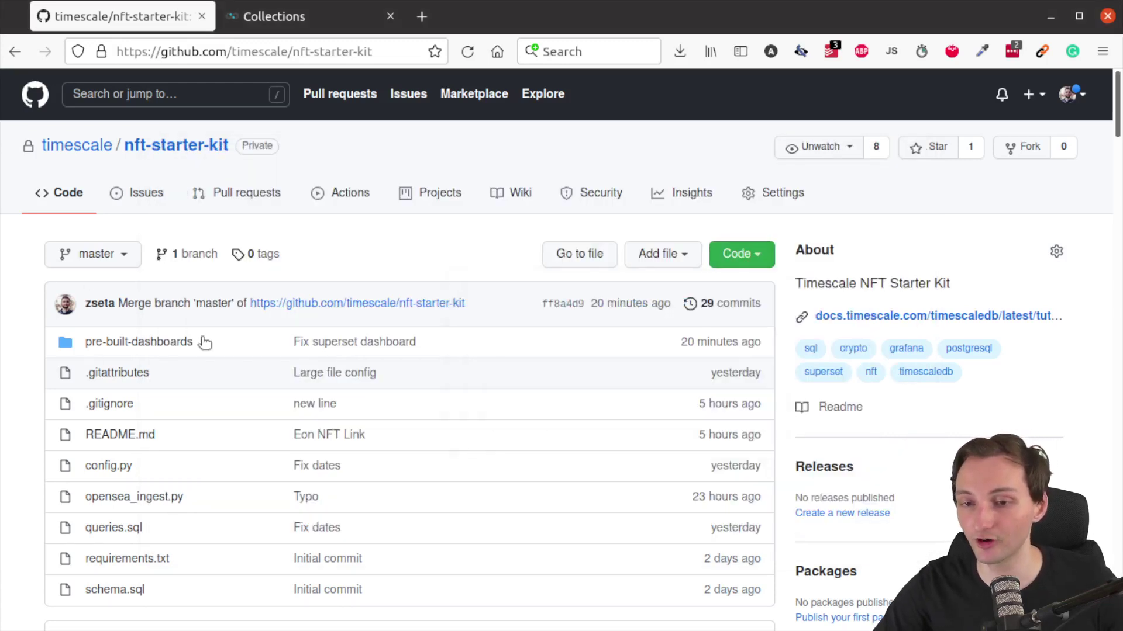
{"action": "scroll", "coordinate": [234, 374], "scroll_direction": "down", "scroll_amount": 15}
{"action": "scroll", "coordinate": [253, 396], "scroll_direction": "up", "scroll_amount": 3}
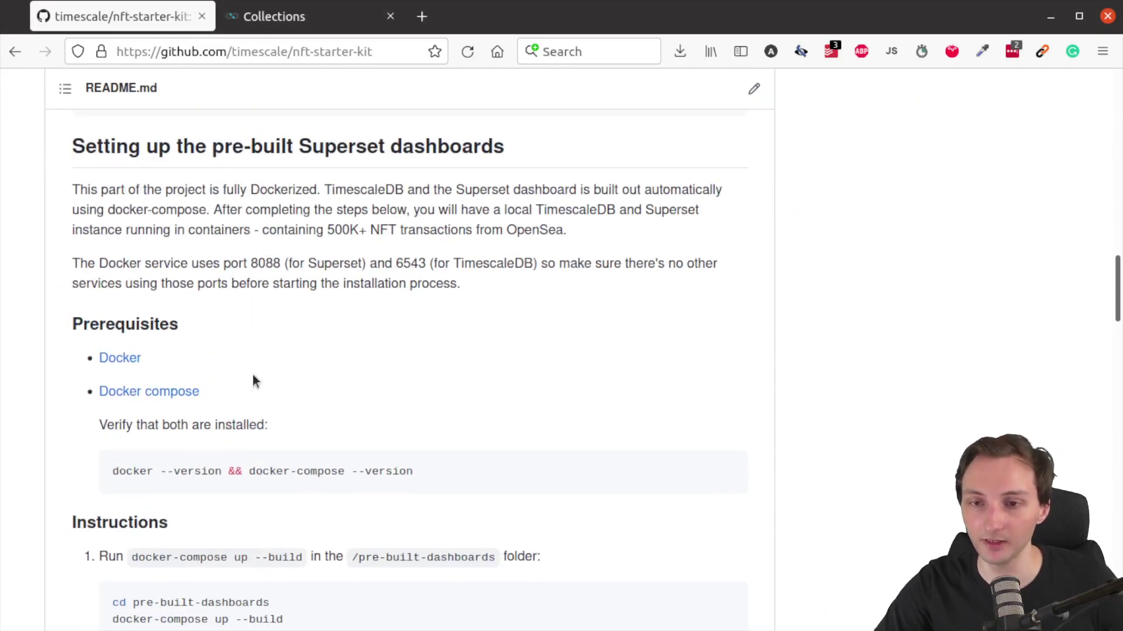
{"action": "scroll", "coordinate": [250, 368], "scroll_direction": "down", "scroll_amount": 6}
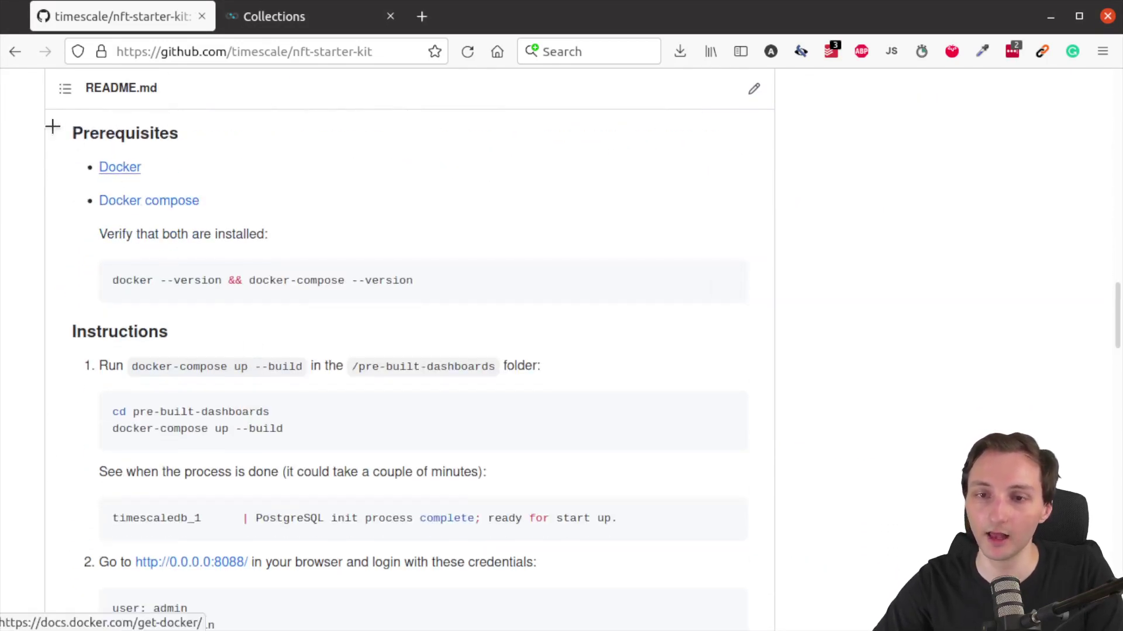
{"action": "mouse_move", "coordinate": [52, 127]}
{"action": "left_mouse_down"}
{"action": "mouse_move", "coordinate": [646, 327]}
{"action": "mouse_move", "coordinate": [682, 310]}
{"action": "left_mouse_up"}
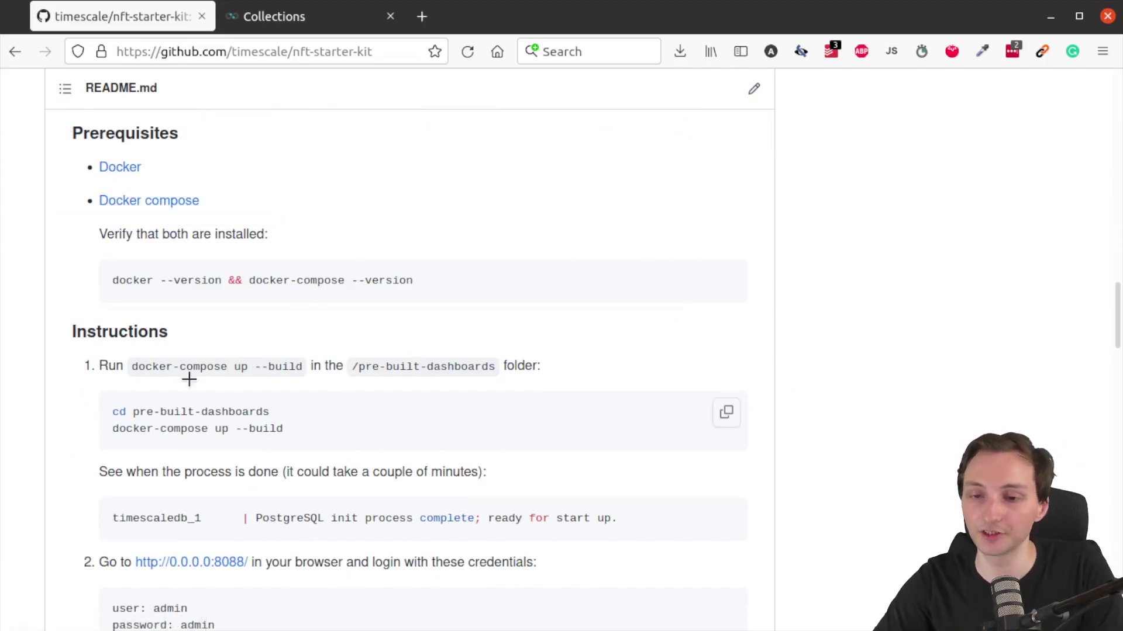
{"action": "left_click_drag", "start_coordinate": [124, 353], "coordinate": [322, 383]}
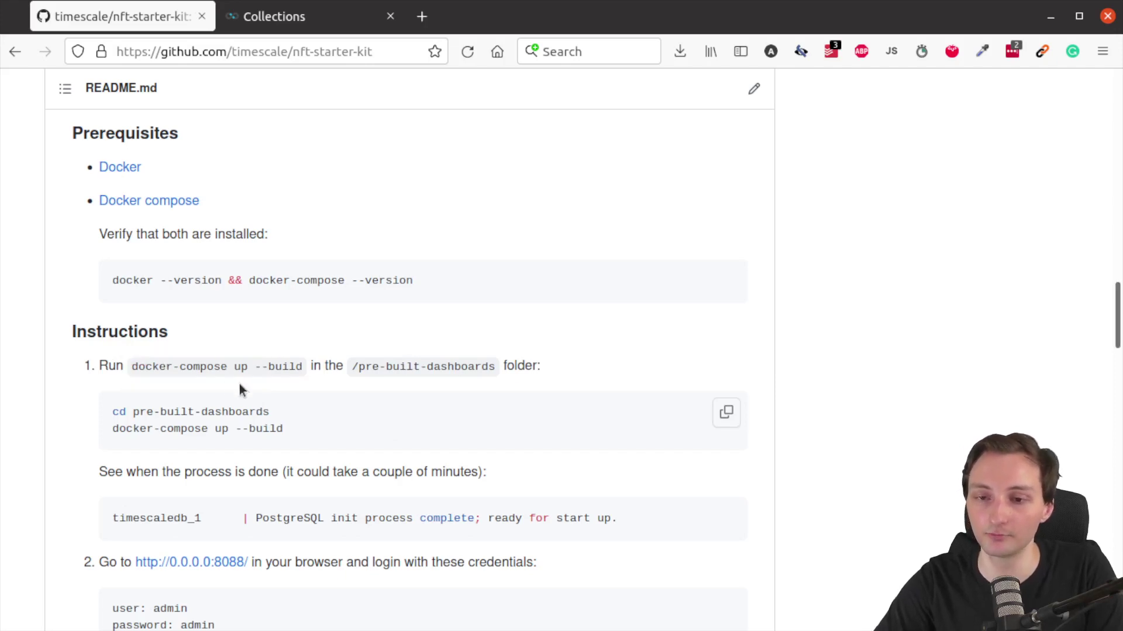
{"action": "left_click_drag", "start_coordinate": [134, 366], "coordinate": [306, 368]}
{"action": "key", "text": "ctrl+c"}
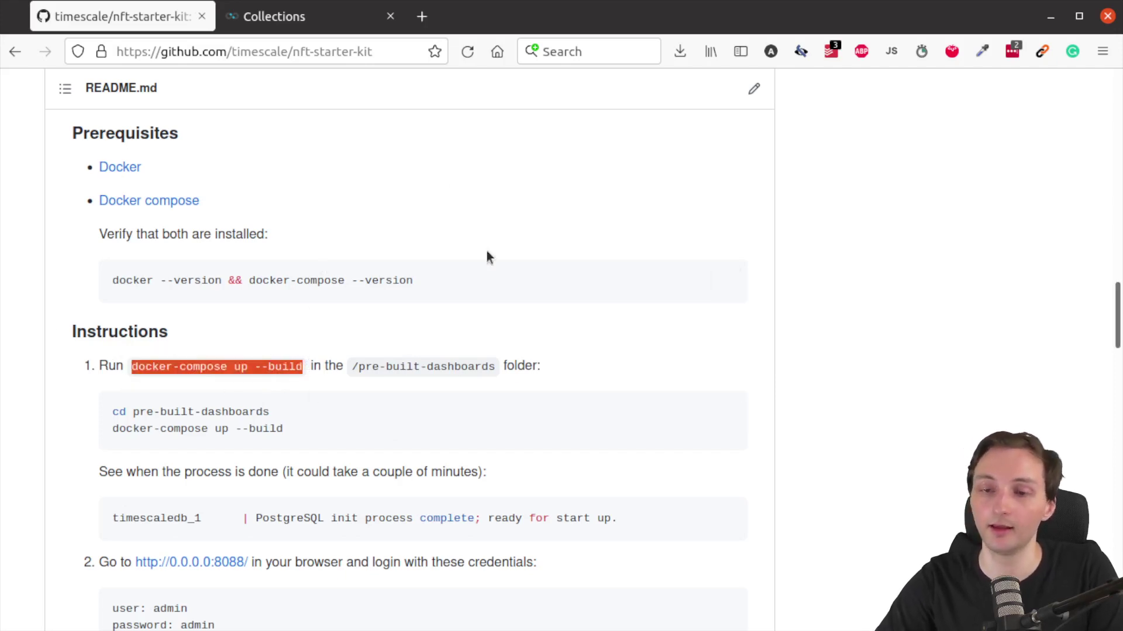
Run docker-compose up --build in the terminal to build and start the containers.
{"action": "key", "text": "alt+Tab"}
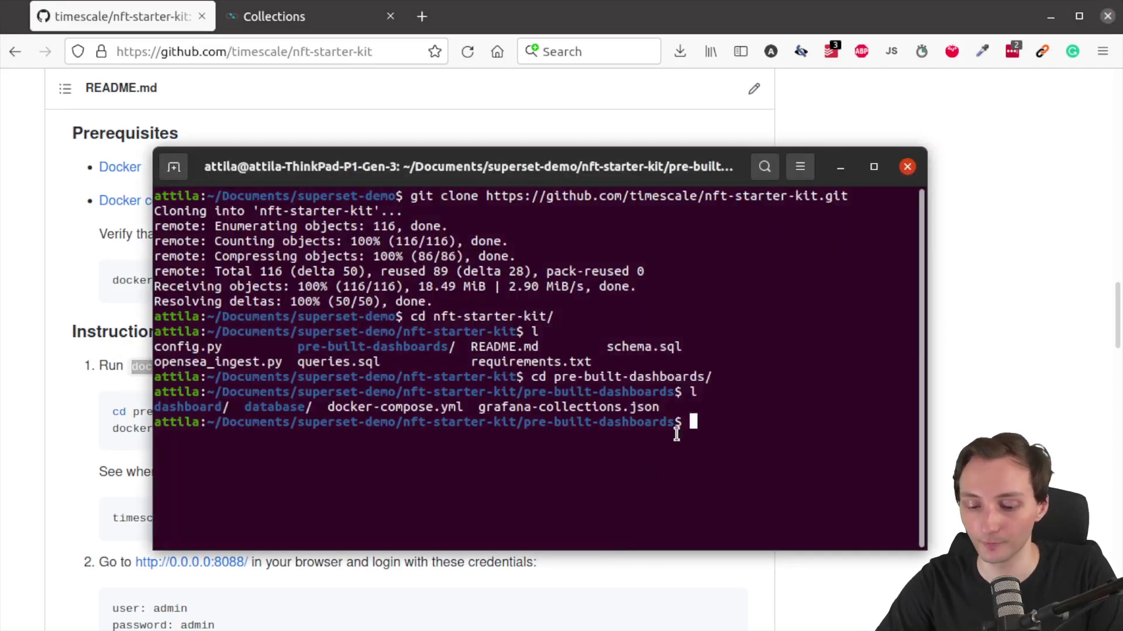
{"action": "key", "text": "ctrl+shift+v"}
{"action": "key", "text": "Return"}
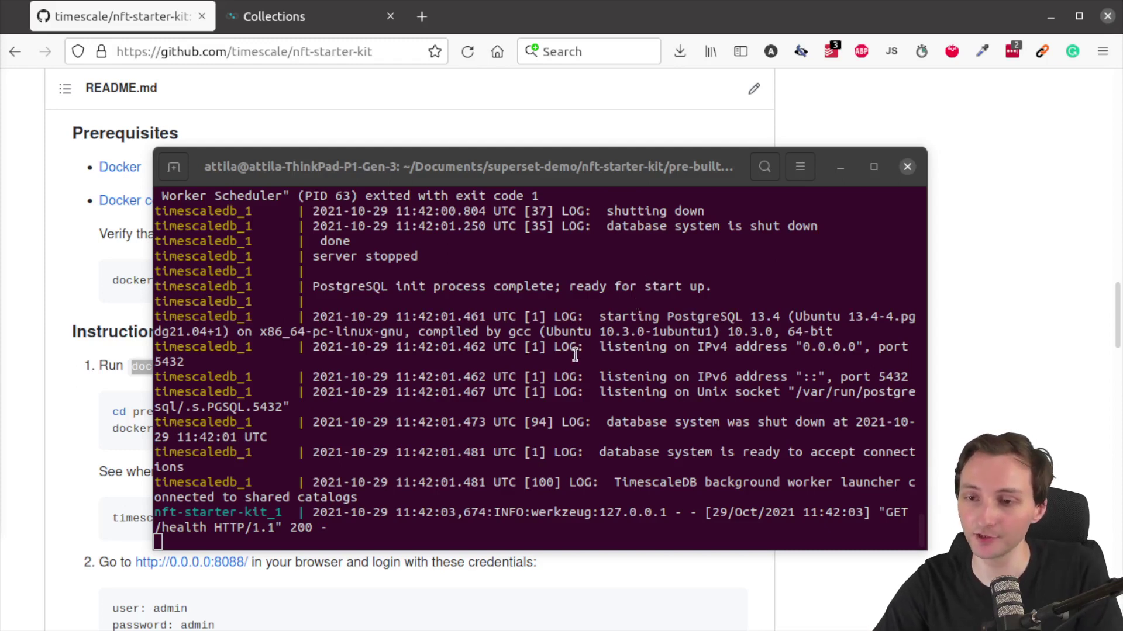
Mark the PostgreSQL init complete line and the Superset startup and 8088 login lines.
{"action": "scroll", "coordinate": [526, 392], "scroll_direction": "up", "scroll_amount": 2}
{"action": "left_click", "coordinate": [524, 392]}
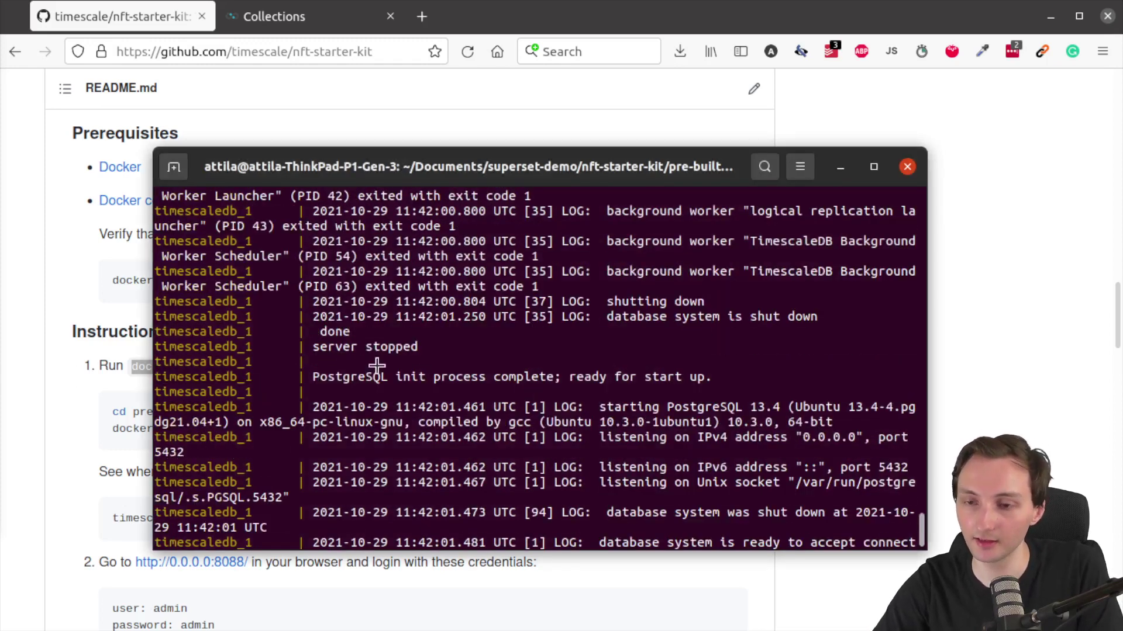
{"action": "left_click_drag", "start_coordinate": [286, 358], "coordinate": [766, 388]}
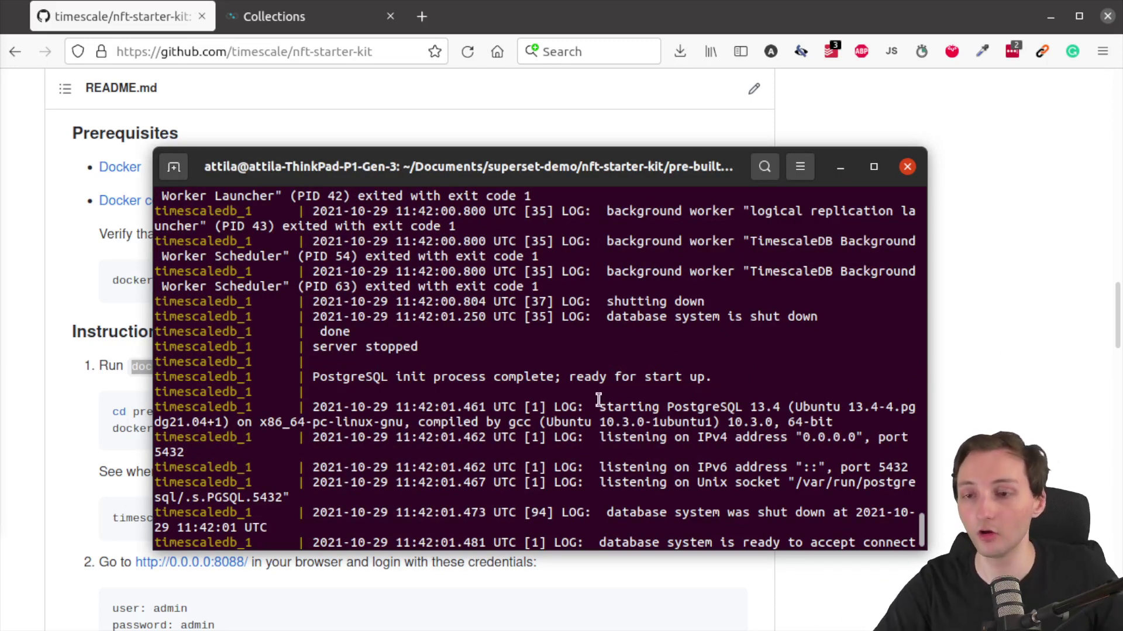
{"action": "scroll", "coordinate": [609, 391], "scroll_direction": "up", "scroll_amount": 3}
{"action": "scroll", "coordinate": [612, 389], "scroll_direction": "up", "scroll_amount": 15}
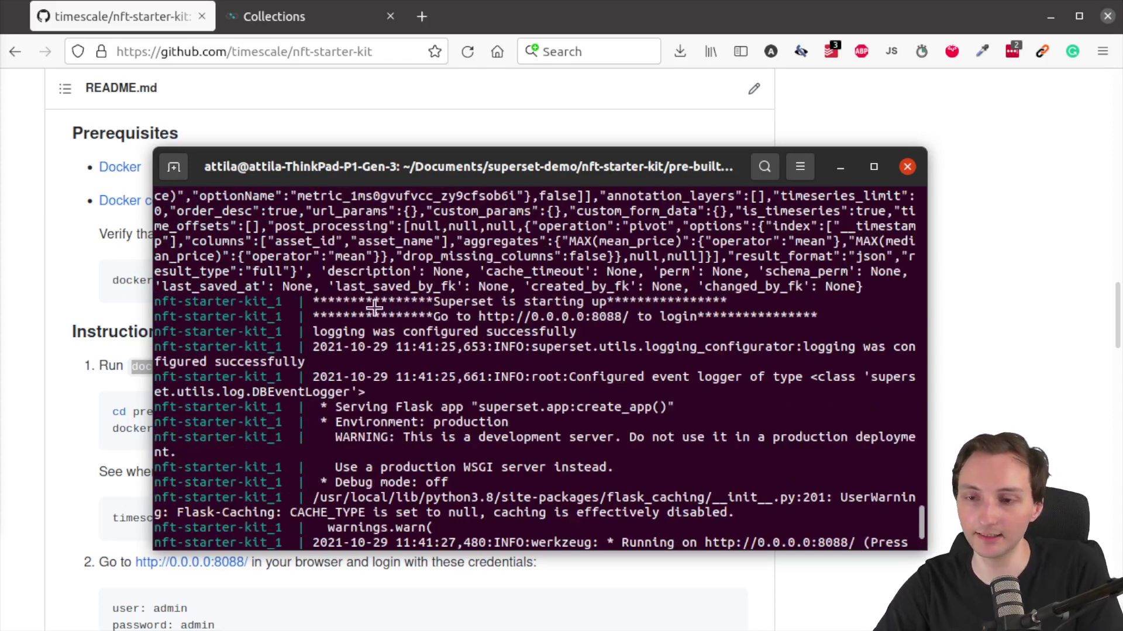
{"action": "left_click_drag", "start_coordinate": [296, 285], "coordinate": [859, 330]}
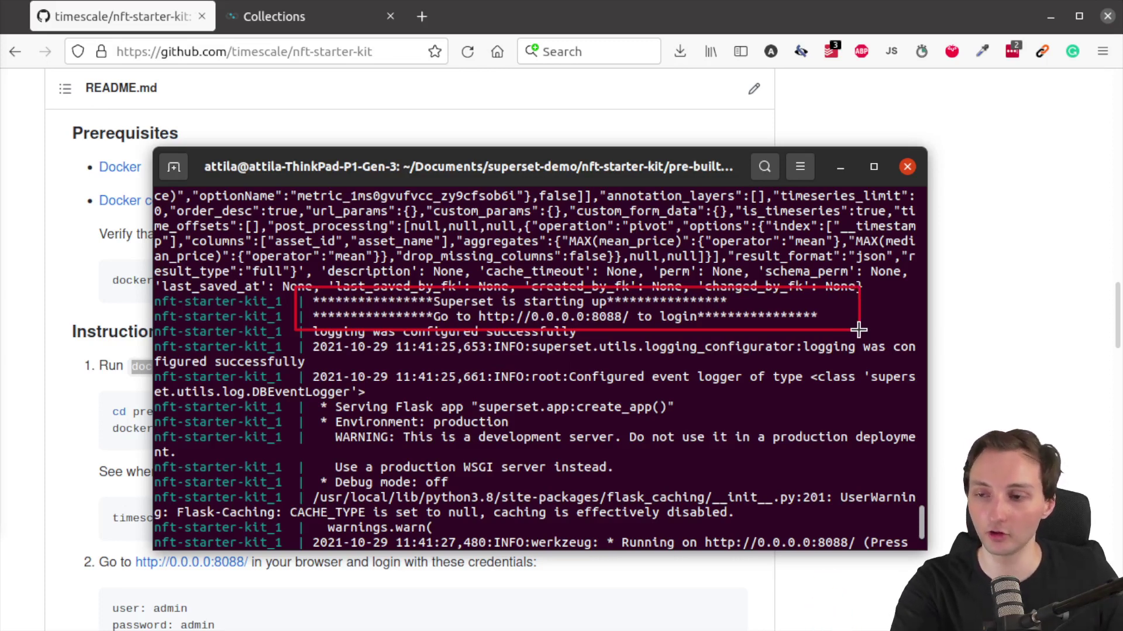
{"action": "key", "text": "Escape"}
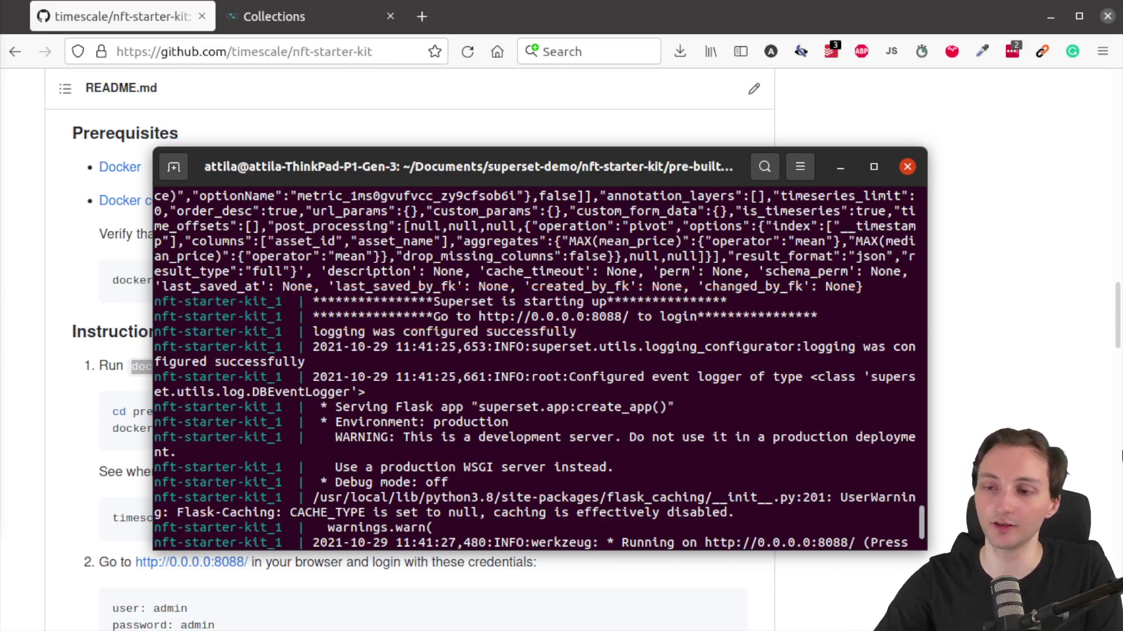
Open the 8088 address, sign in with the admin credentials, and dismiss both save-login prompts.
{"action": "left_click", "coordinate": [557, 320], "text": "ctrl"}
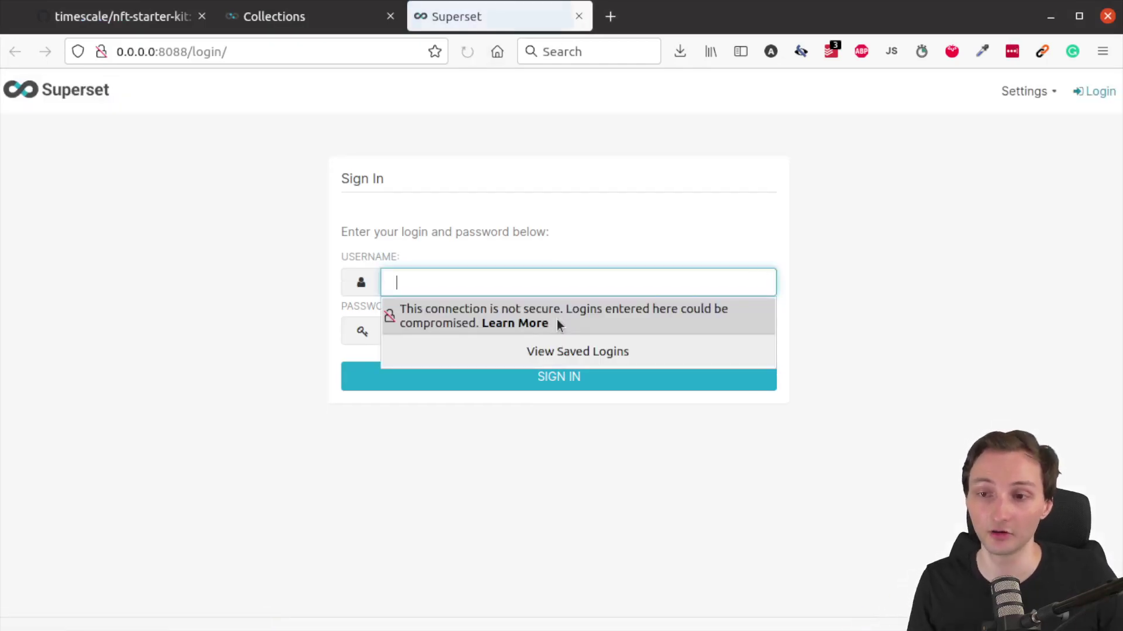
{"action": "left_click", "coordinate": [672, 355]}
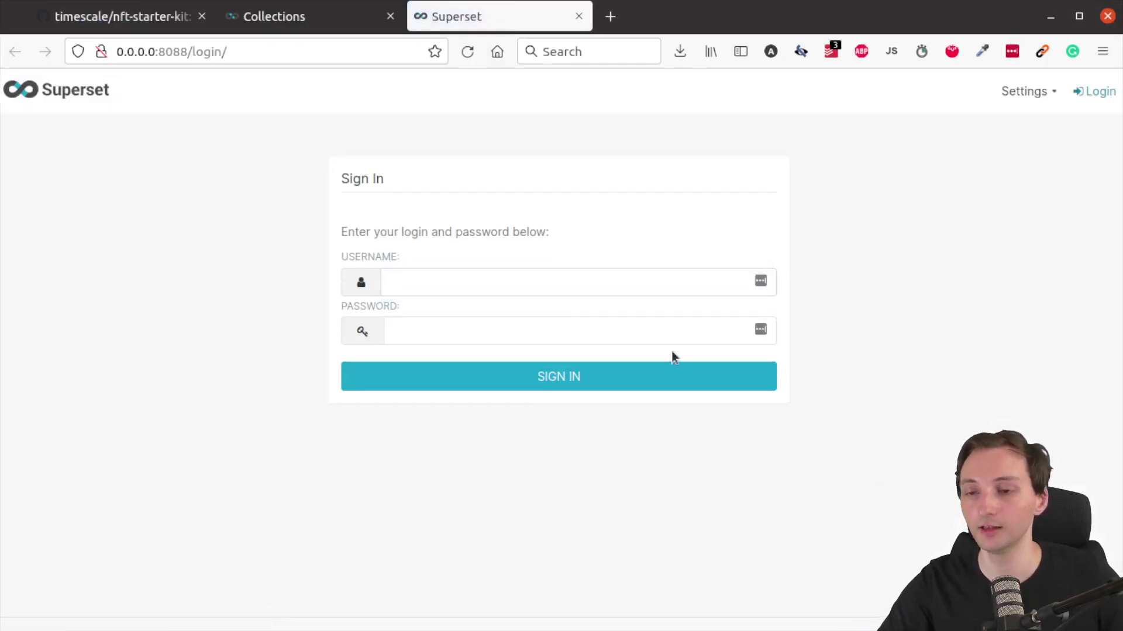
{"action": "left_click", "coordinate": [608, 284]}
{"action": "type", "text": "admin"}
{"action": "left_click", "coordinate": [476, 316]}
{"action": "left_click", "coordinate": [464, 331]}
{"action": "type", "text": "ad"}
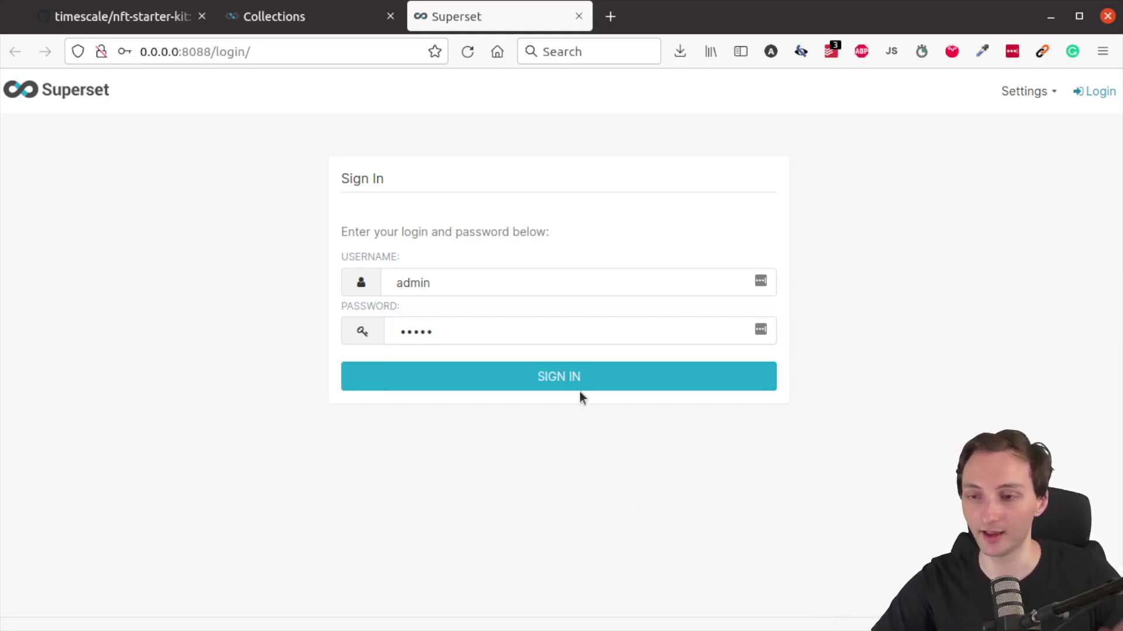
{"action": "left_click", "coordinate": [576, 377]}
{"action": "left_click", "coordinate": [321, 269]}
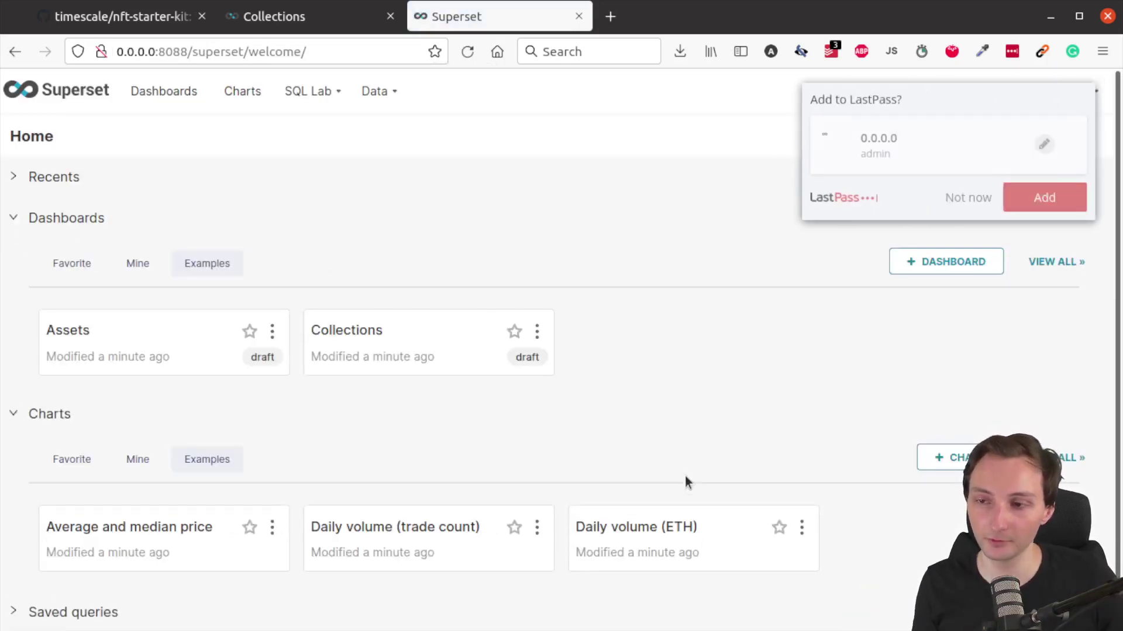
{"action": "left_click", "coordinate": [968, 199]}
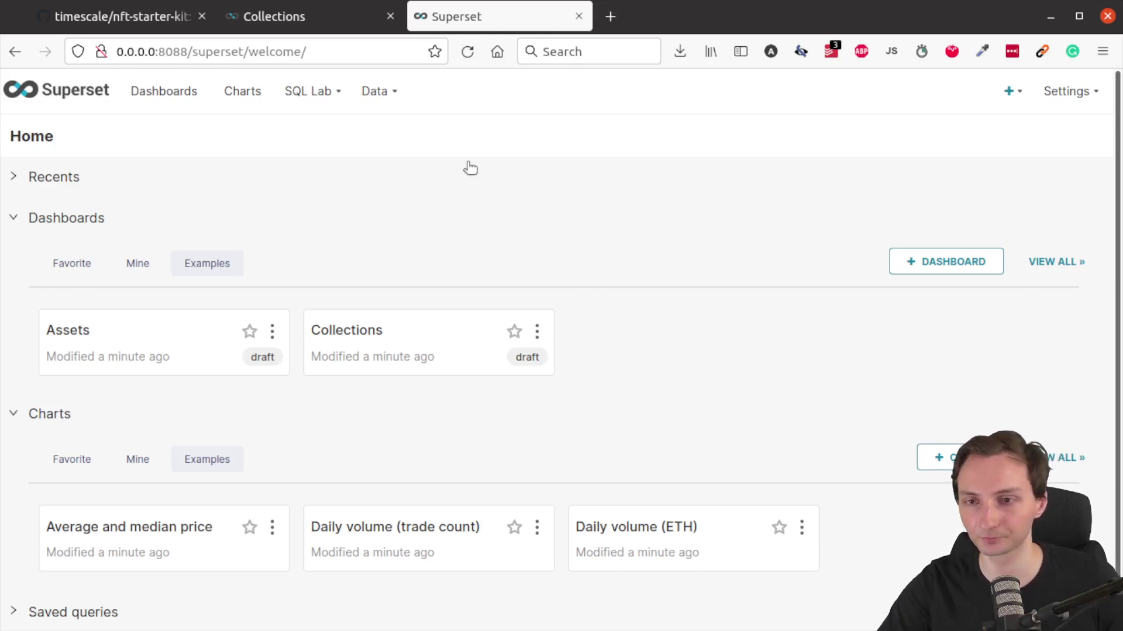
Open Data > Databases and point out the NFT Starter Kit connection.
{"action": "mouse_move", "coordinate": [376, 93]}
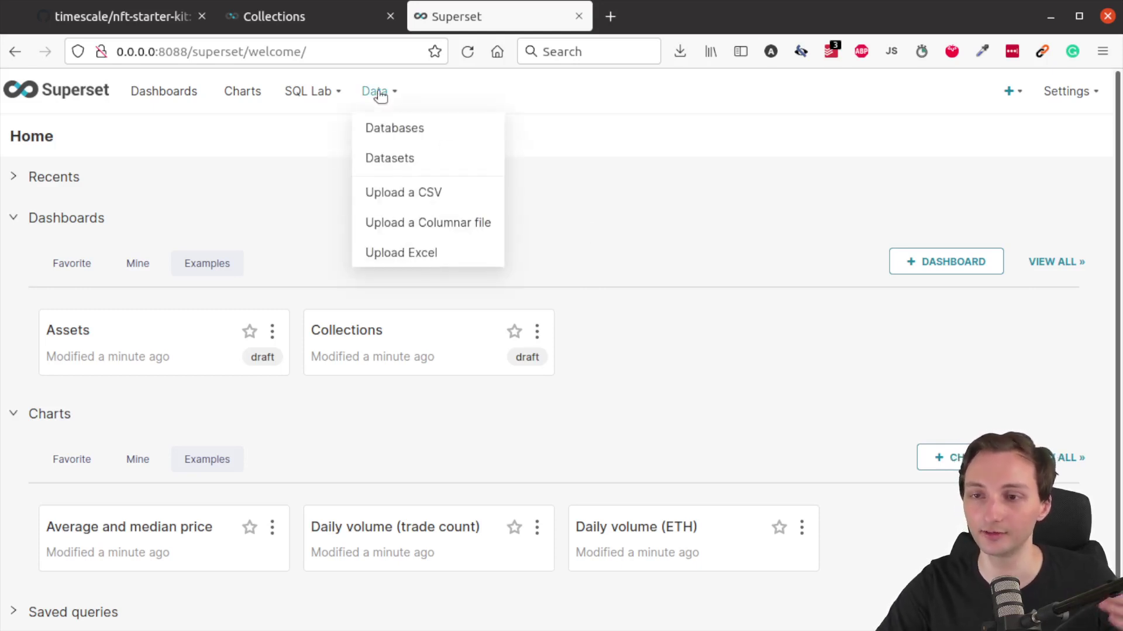
{"action": "left_click", "coordinate": [386, 135]}
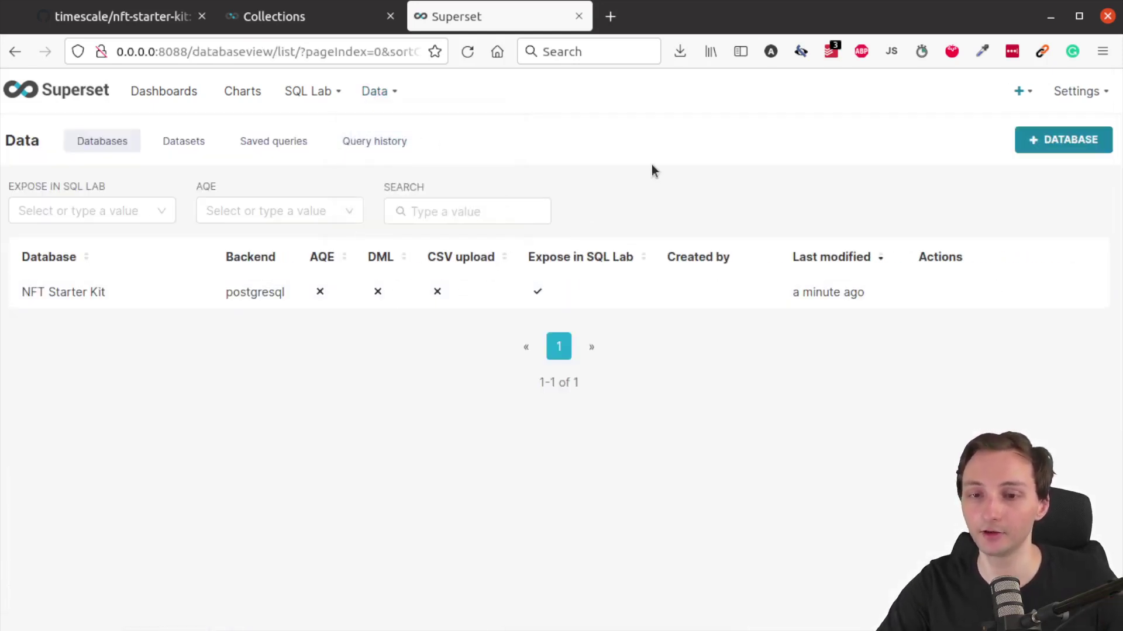
{"action": "left_click_drag", "start_coordinate": [8, 276], "coordinate": [169, 318]}
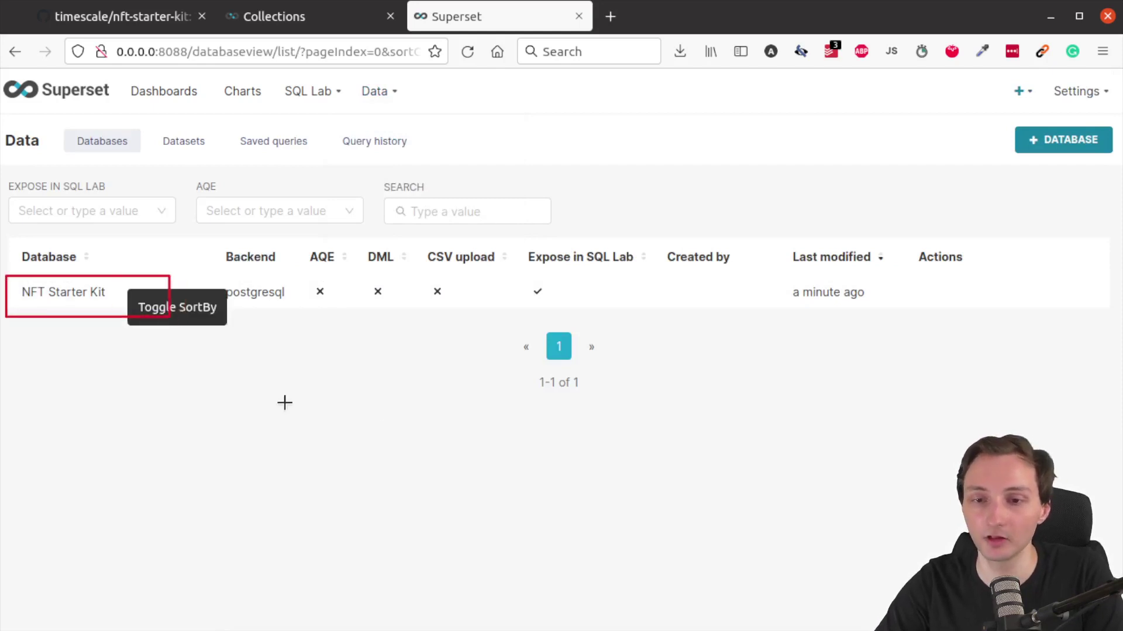
{"action": "key", "text": "Escape"}
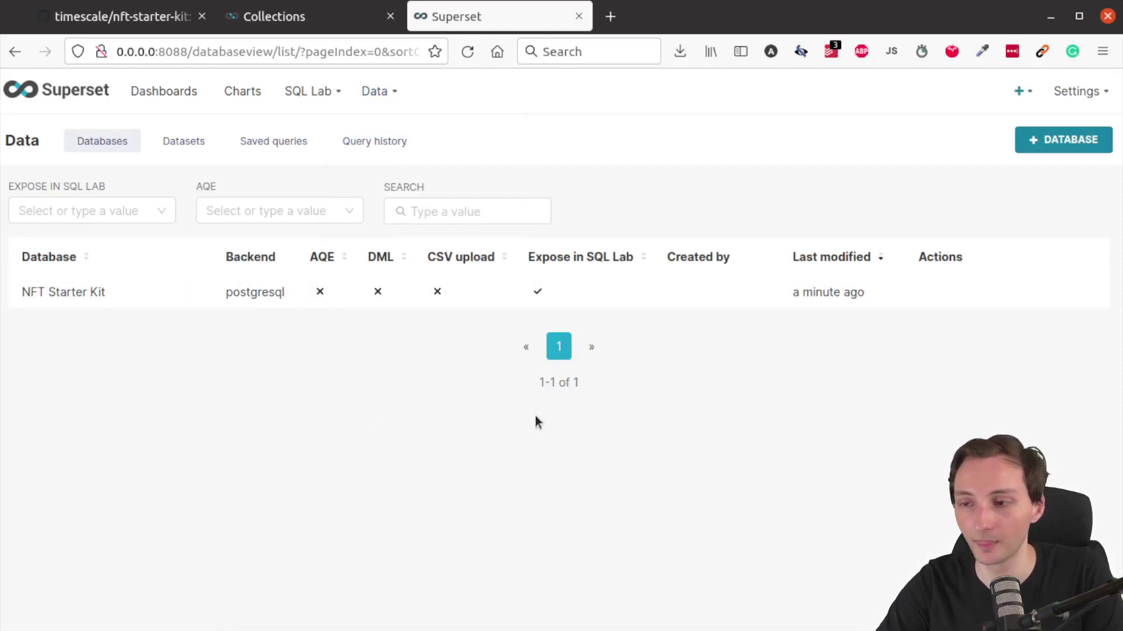
Edit the NFT Starter Kit connection and save it unchanged with FINISH.
{"action": "mouse_move", "coordinate": [980, 294]}
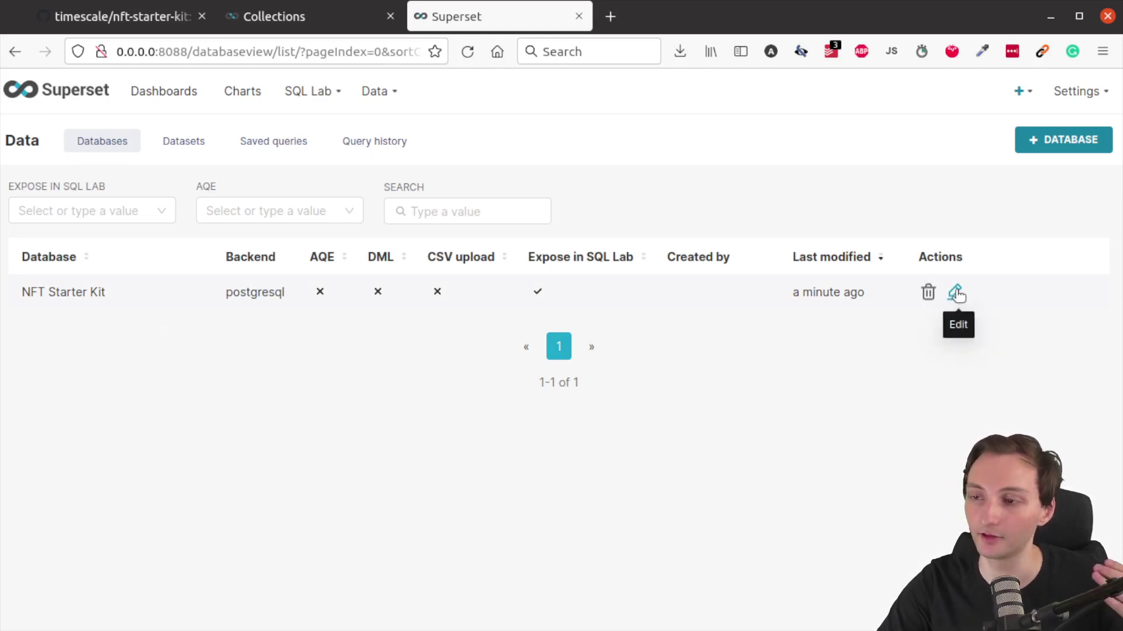
{"action": "left_click", "coordinate": [955, 292]}
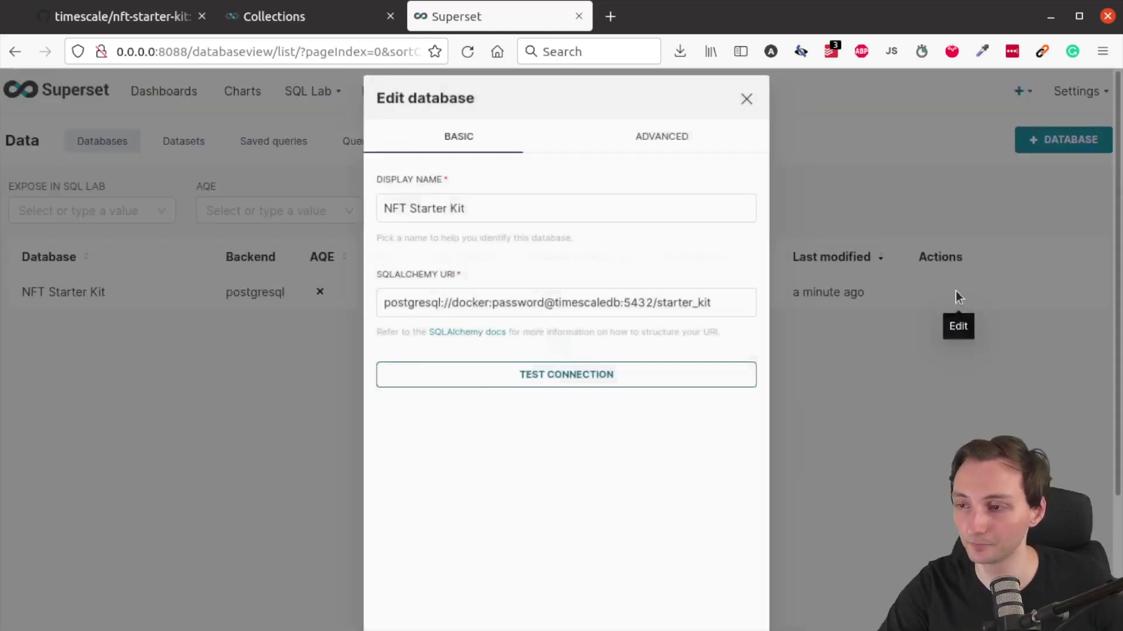
{"action": "scroll", "coordinate": [711, 474], "scroll_direction": "down", "scroll_amount": 2}
{"action": "scroll", "coordinate": [711, 474], "scroll_direction": "up", "scroll_amount": 2}
{"action": "scroll", "coordinate": [711, 473], "scroll_direction": "down", "scroll_amount": 1}
{"action": "scroll", "coordinate": [711, 474], "scroll_direction": "down", "scroll_amount": 2}
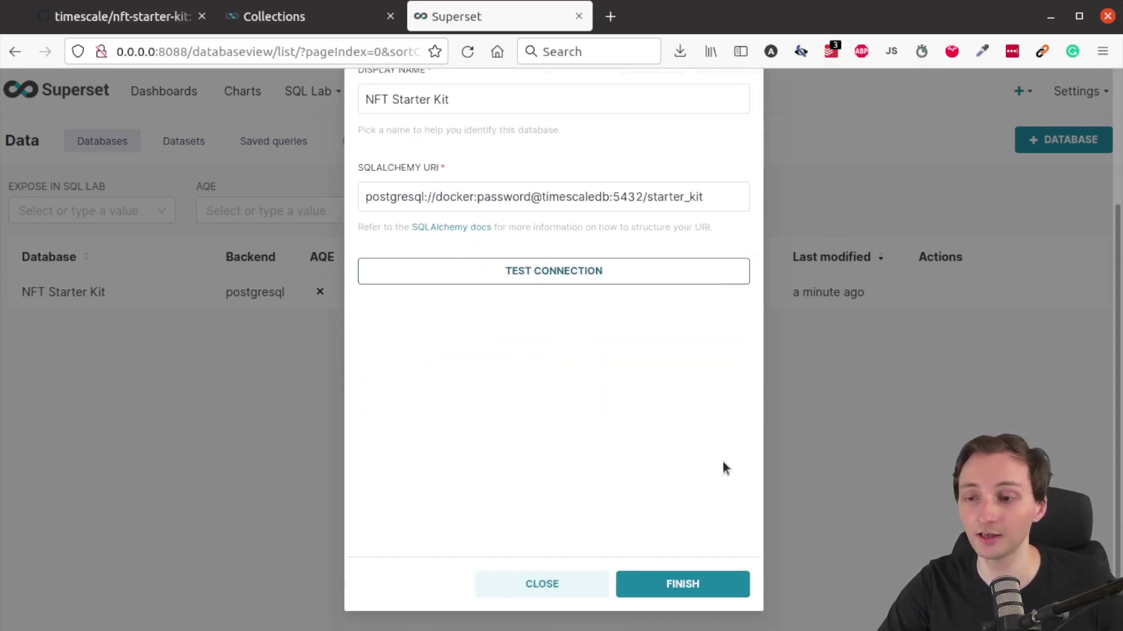
{"action": "left_click", "coordinate": [697, 589]}
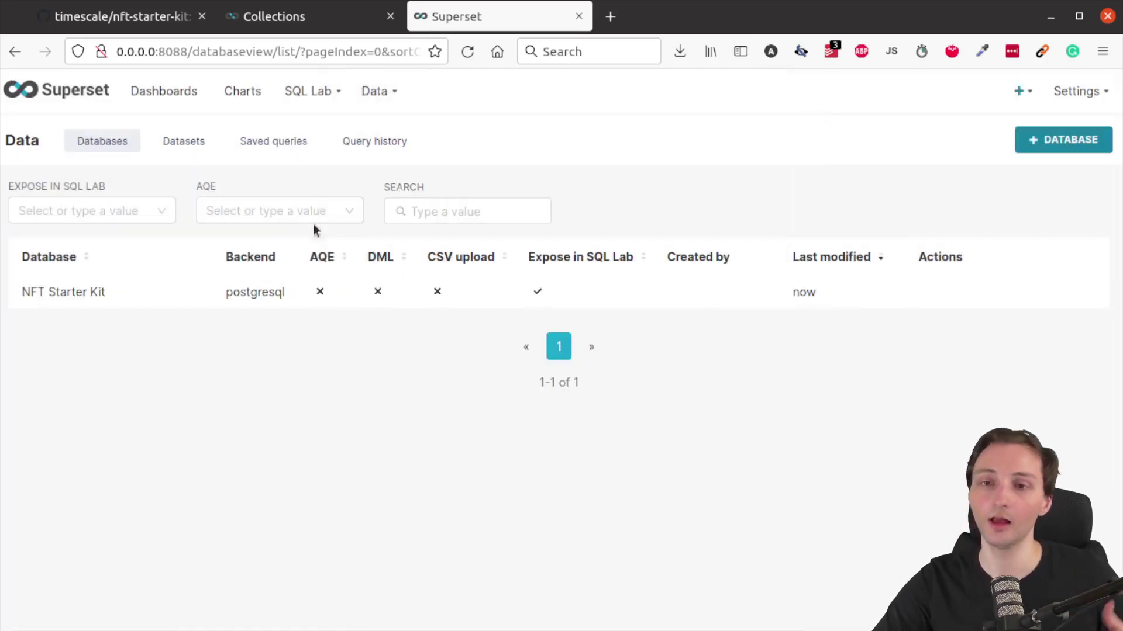
From Dashboards, point out Assets and Collections, then open the Assets dashboard.
{"action": "left_click", "coordinate": [185, 97]}
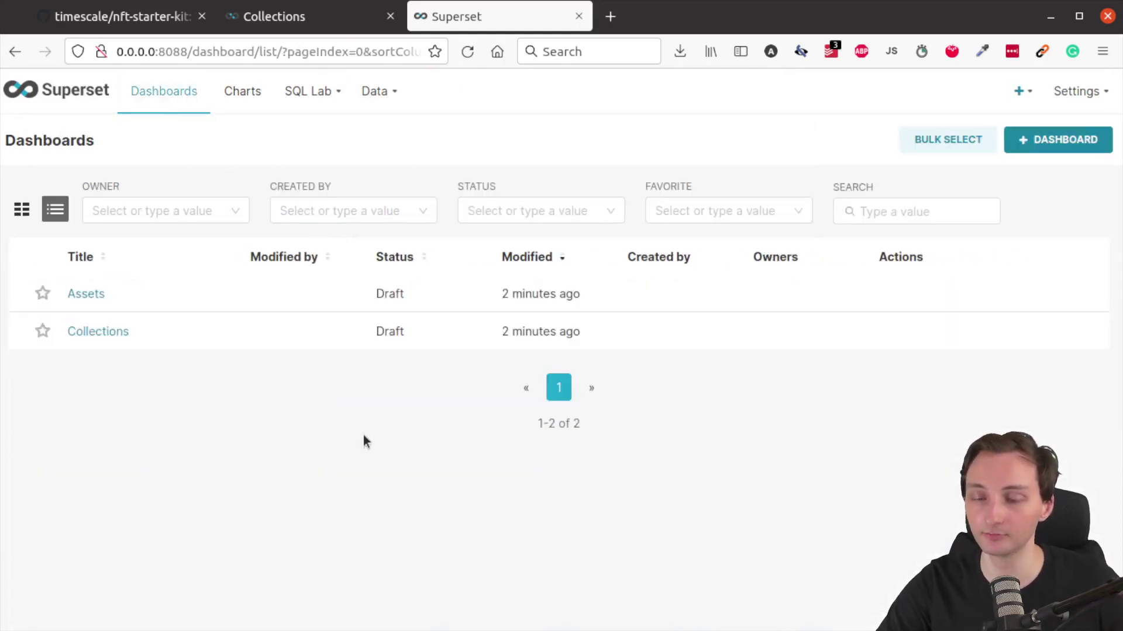
{"action": "mouse_move", "coordinate": [19, 273]}
{"action": "left_mouse_down"}
{"action": "mouse_move", "coordinate": [733, 350]}
{"action": "mouse_move", "coordinate": [994, 352]}
{"action": "left_mouse_up"}
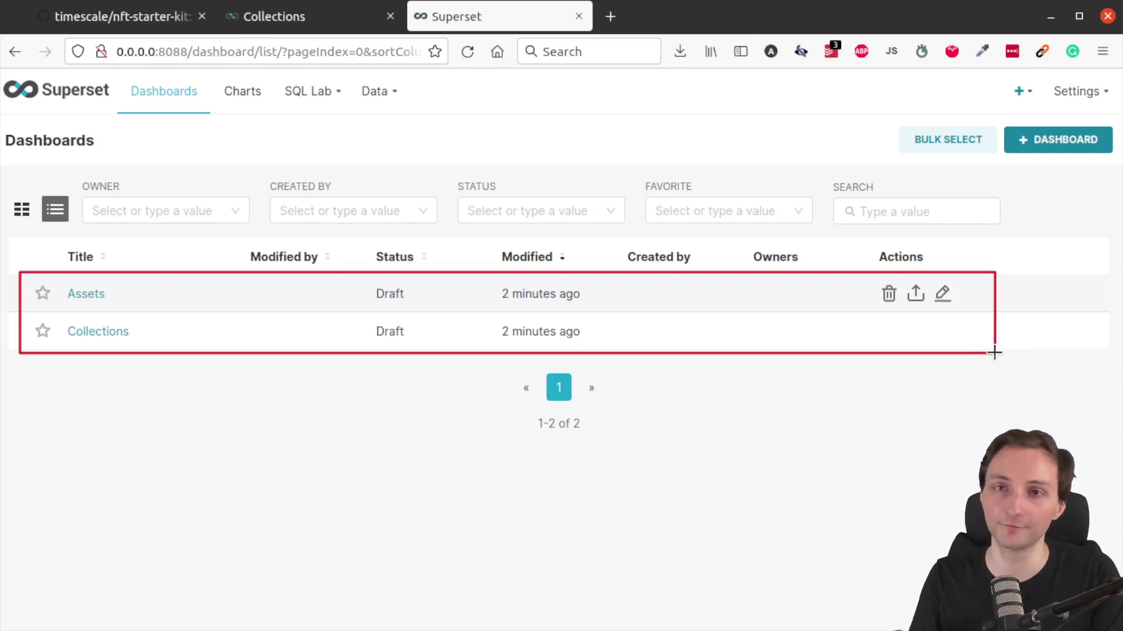
{"action": "key", "text": "Escape"}
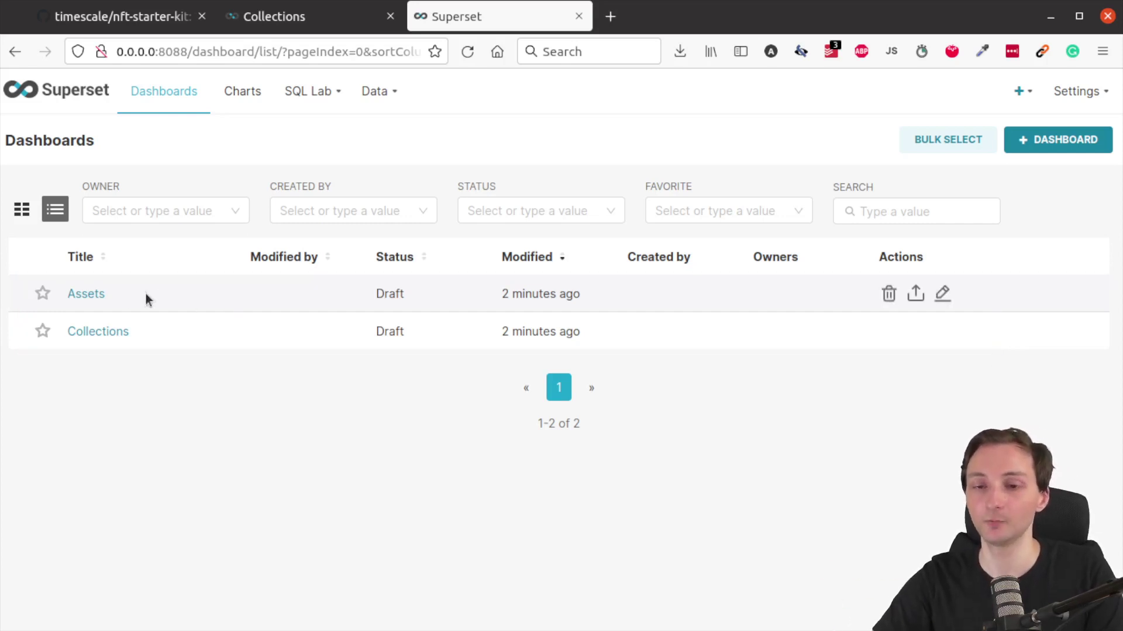
{"action": "left_click", "coordinate": [86, 294]}
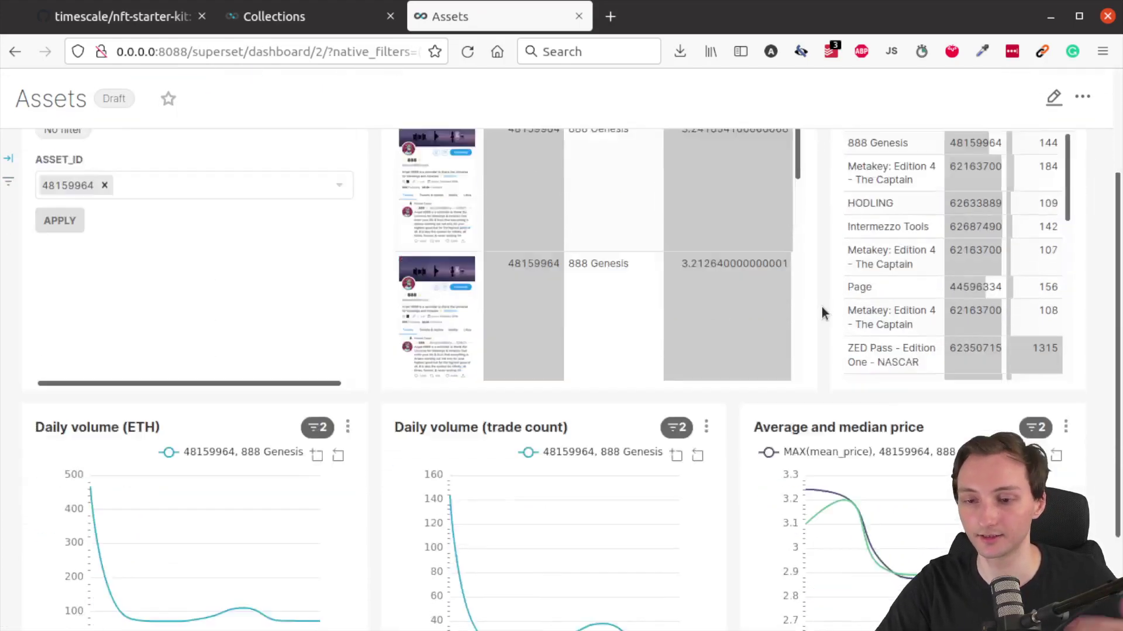
{"action": "scroll", "coordinate": [823, 306], "scroll_direction": "down", "scroll_amount": 1}
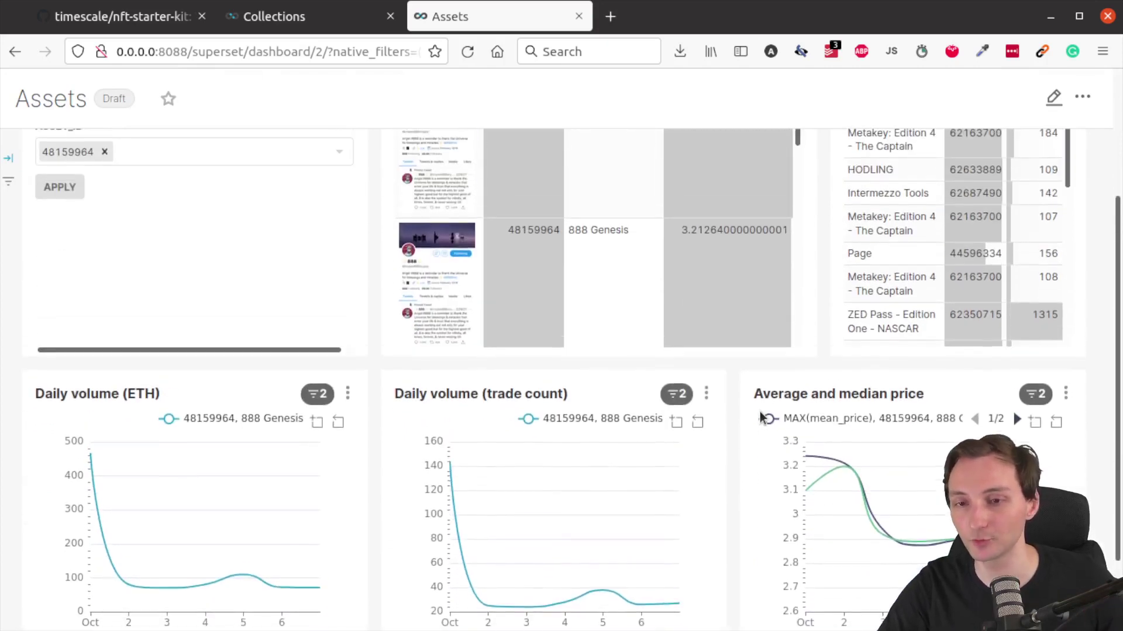
{"action": "scroll", "coordinate": [761, 416], "scroll_direction": "up", "scroll_amount": 5}
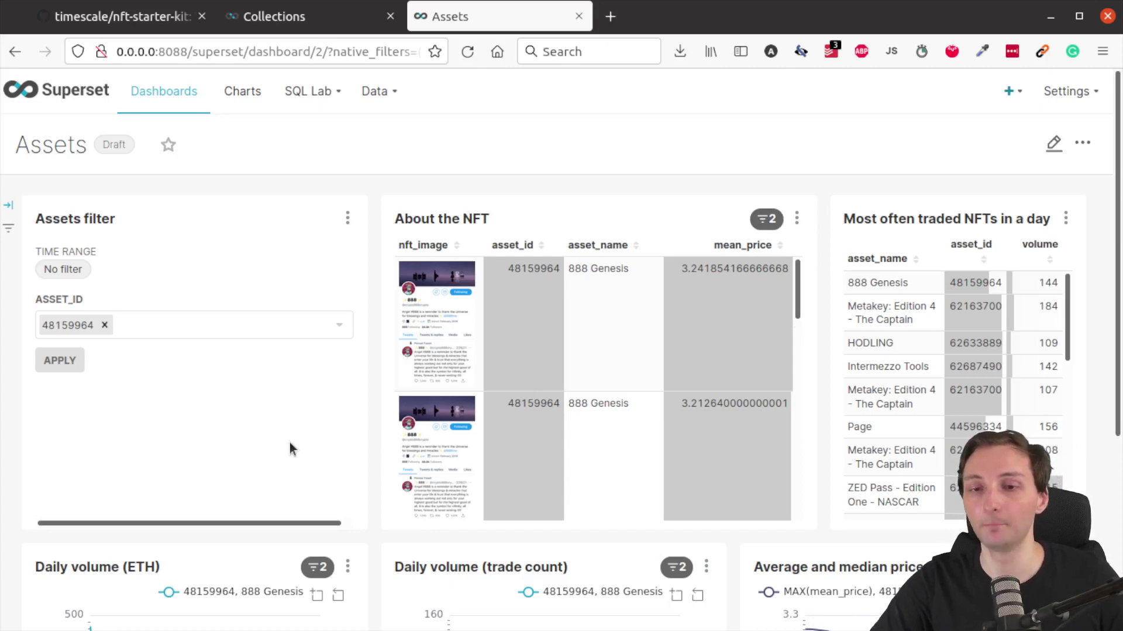
{"action": "mouse_move", "coordinate": [20, 199]}
{"action": "left_mouse_down"}
{"action": "mouse_move", "coordinate": [195, 419]}
{"action": "mouse_move", "coordinate": [367, 519]}
{"action": "left_mouse_up"}
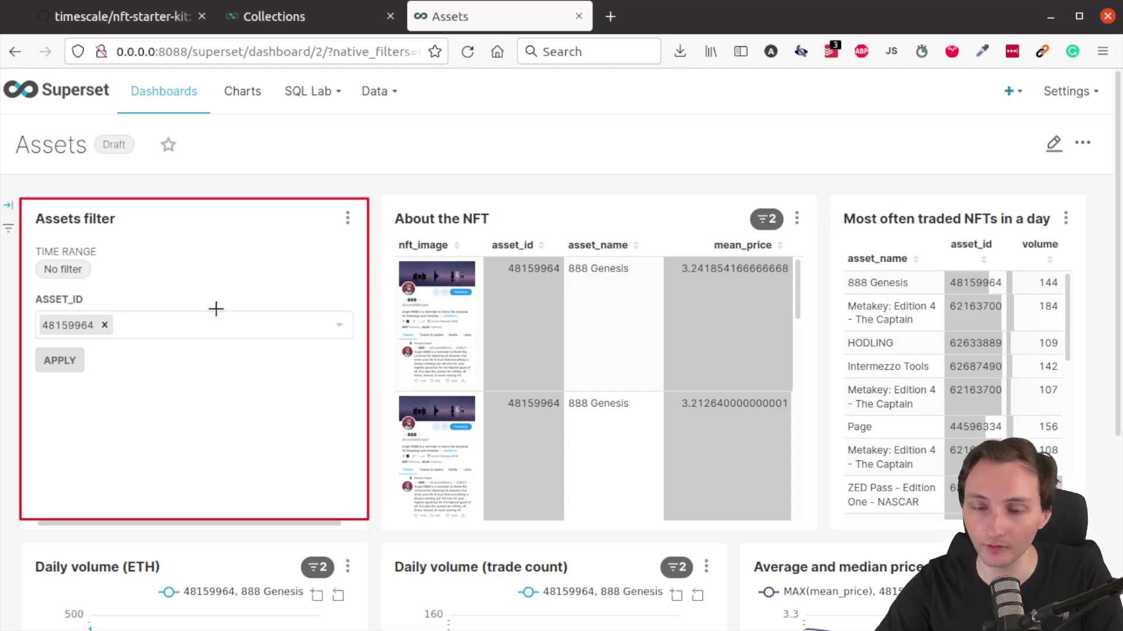
{"action": "left_click", "coordinate": [191, 417]}
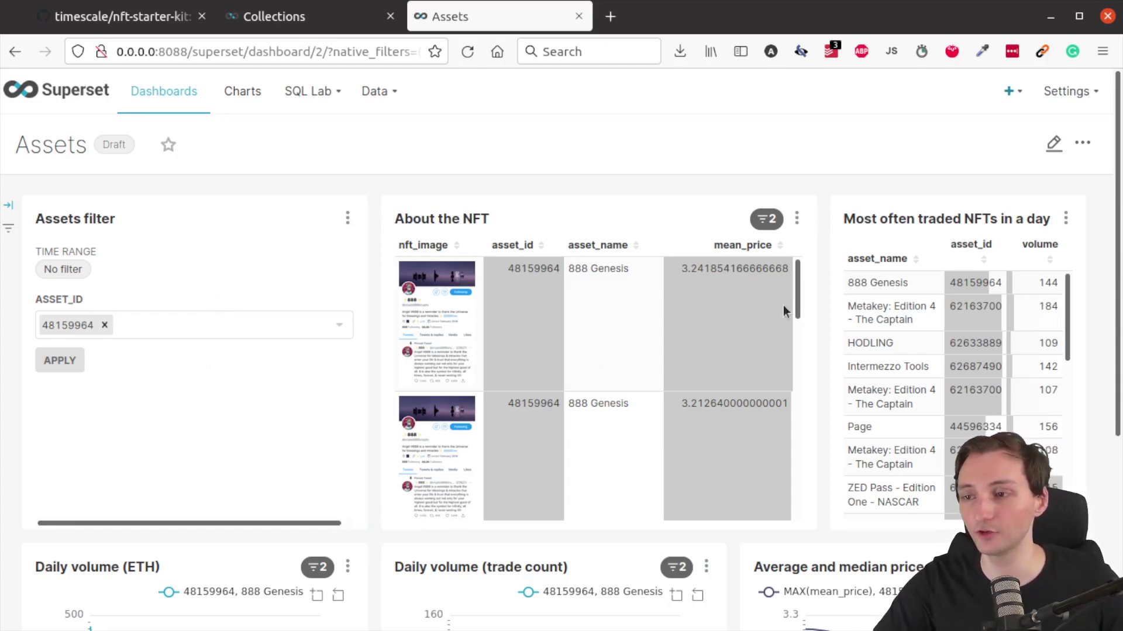
{"action": "mouse_move", "coordinate": [823, 194]}
{"action": "left_mouse_down"}
{"action": "mouse_move", "coordinate": [979, 439]}
{"action": "mouse_move", "coordinate": [1082, 531]}
{"action": "left_mouse_up"}
{"action": "left_click", "coordinate": [908, 381]}
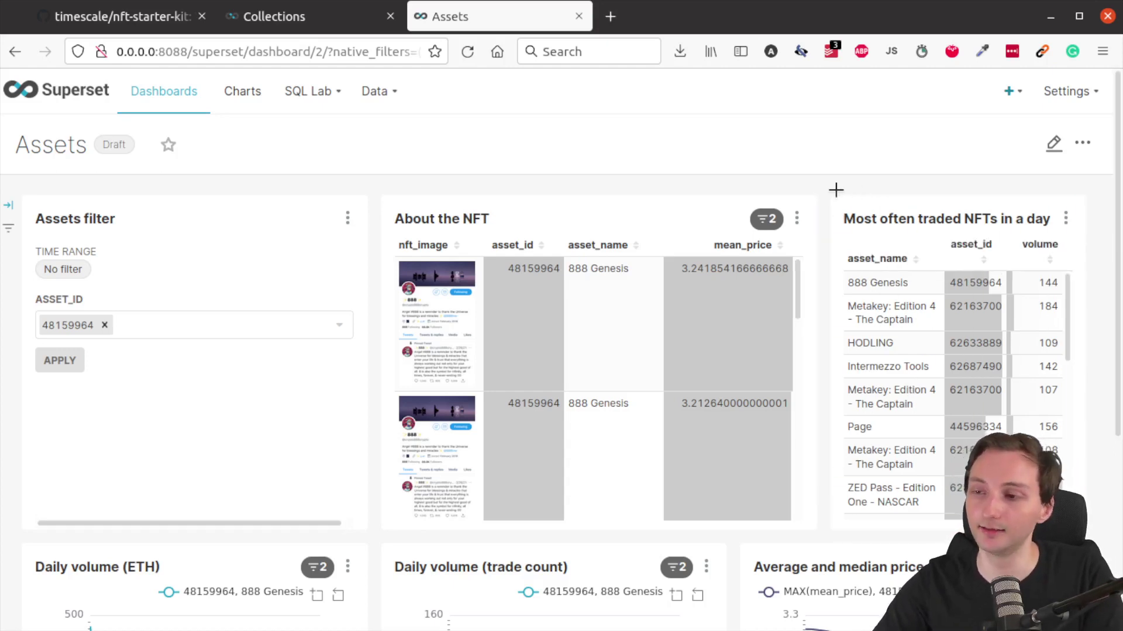
{"action": "mouse_move", "coordinate": [834, 190]}
{"action": "left_mouse_down"}
{"action": "mouse_move", "coordinate": [1002, 380]}
{"action": "mouse_move", "coordinate": [1084, 522]}
{"action": "left_mouse_up"}
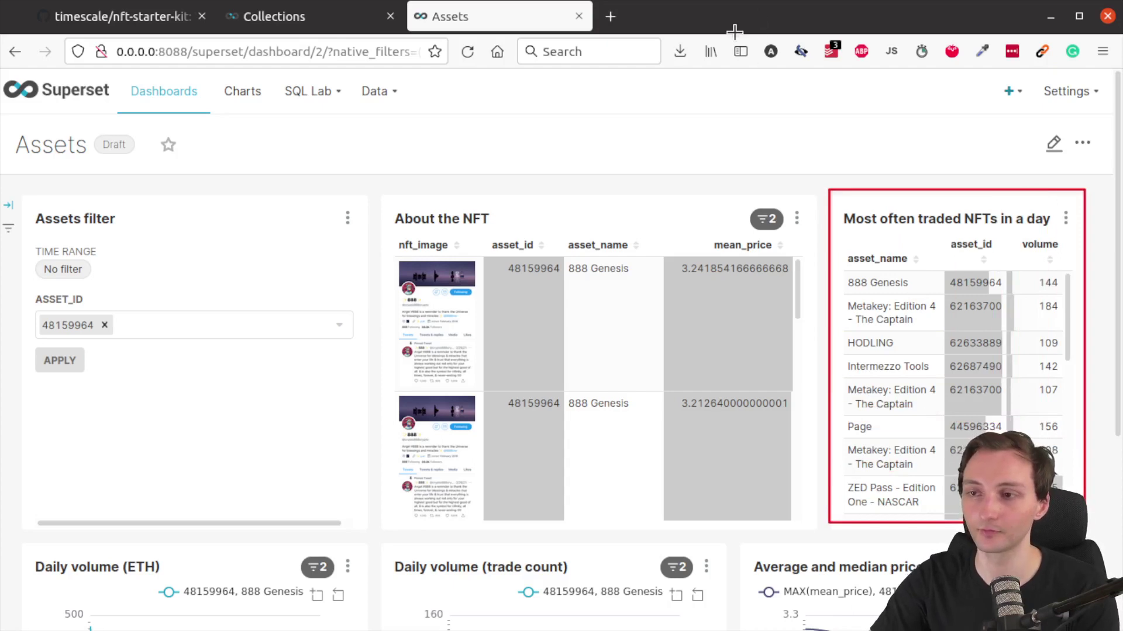
{"action": "left_click_drag", "start_coordinate": [795, 19], "coordinate": [624, 17]}
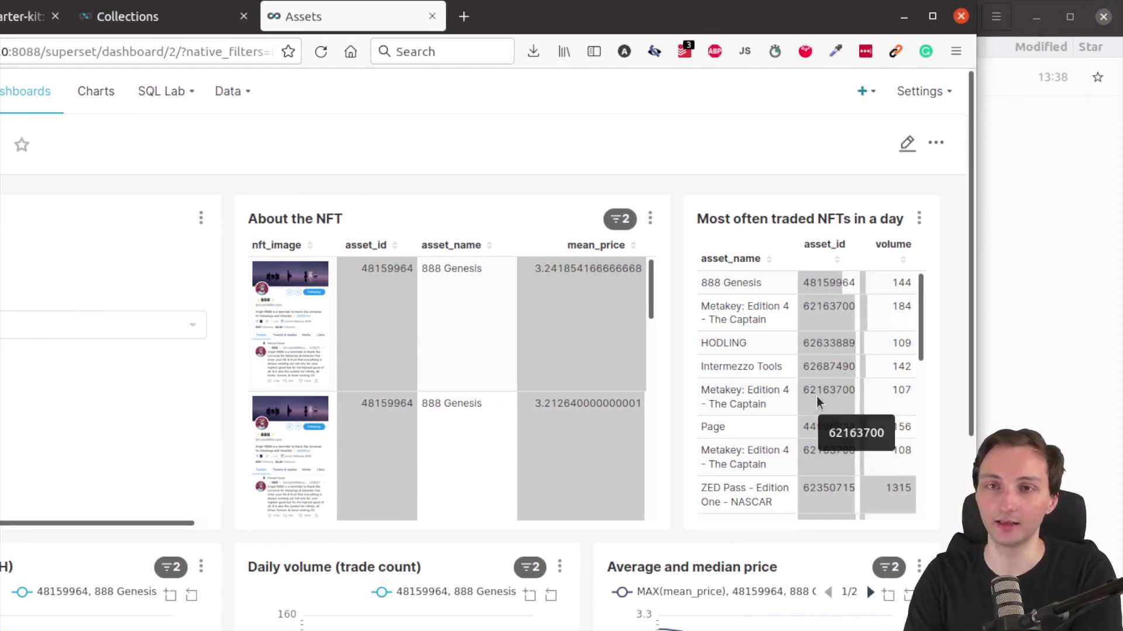
{"action": "double_click", "coordinate": [737, 29]}
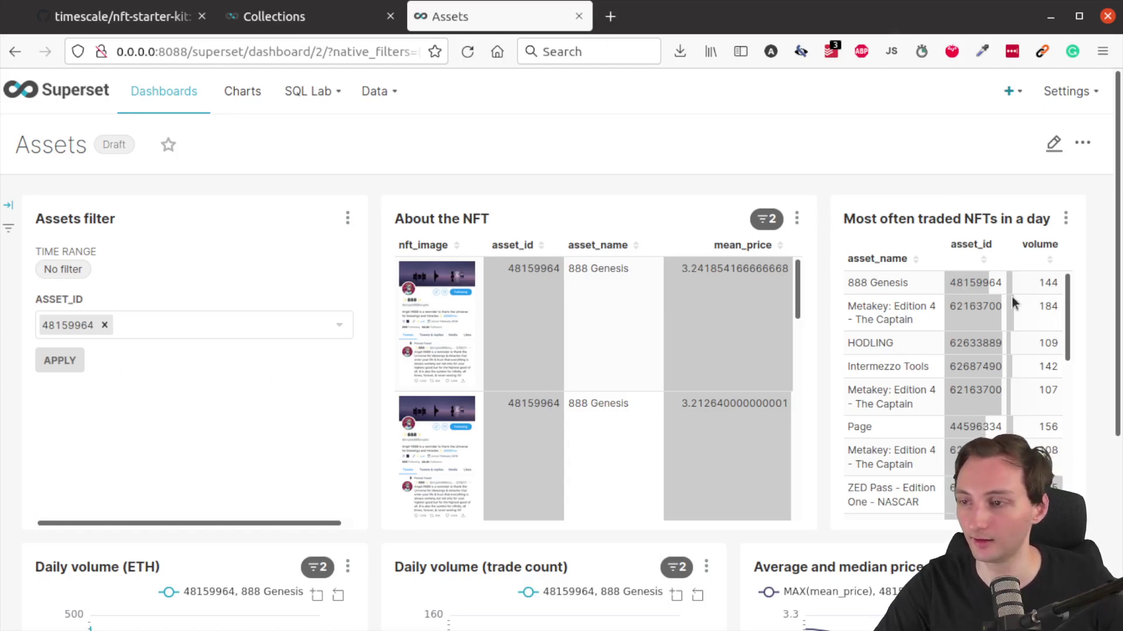
Copy the Page row's asset id 44596334 and remove 48159964 from the ASSET_ID filter.
{"action": "double_click", "coordinate": [967, 426]}
{"action": "key", "text": "ctrl+c"}
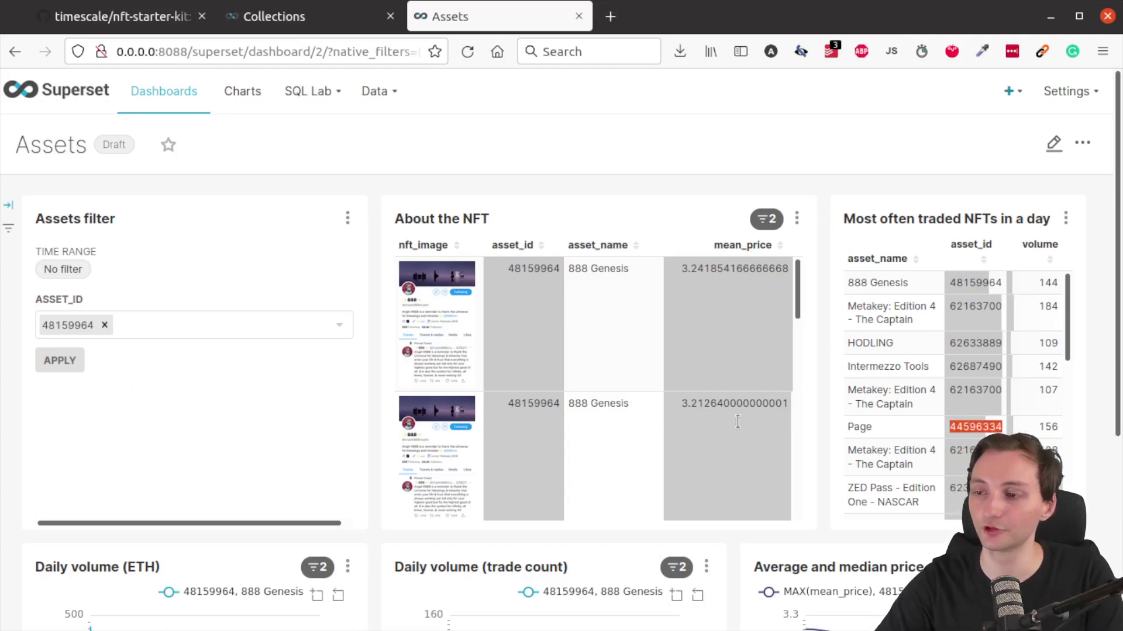
{"action": "left_click", "coordinate": [105, 325]}
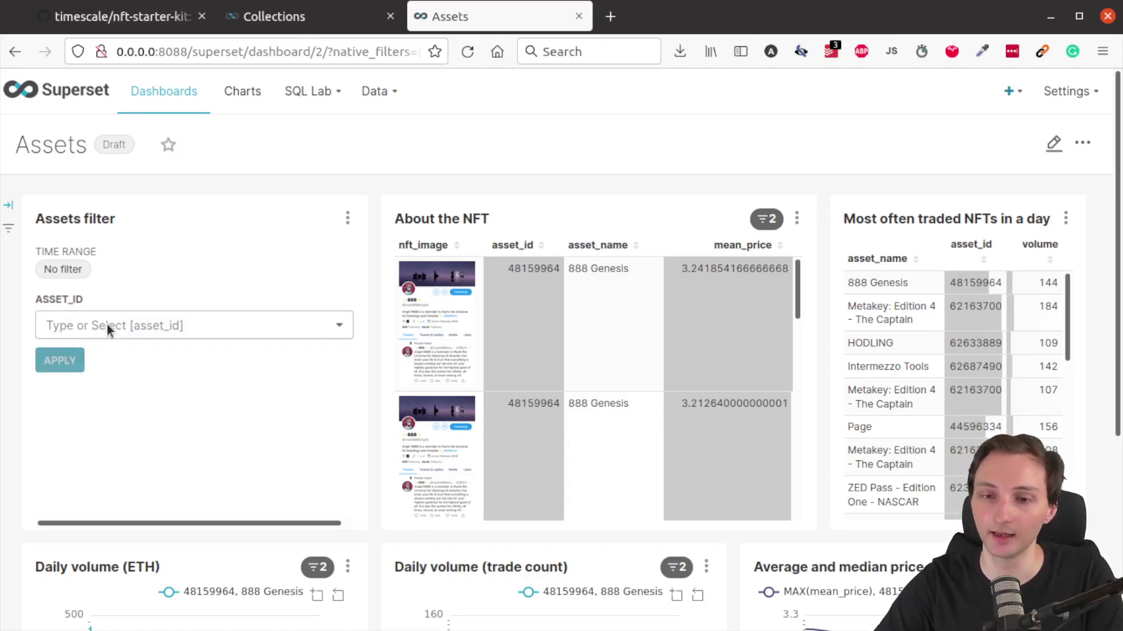
{"action": "left_click", "coordinate": [108, 325]}
{"action": "scroll", "coordinate": [117, 400], "scroll_direction": "down", "scroll_amount": 1}
{"action": "scroll", "coordinate": [149, 395], "scroll_direction": "down", "scroll_amount": 7}
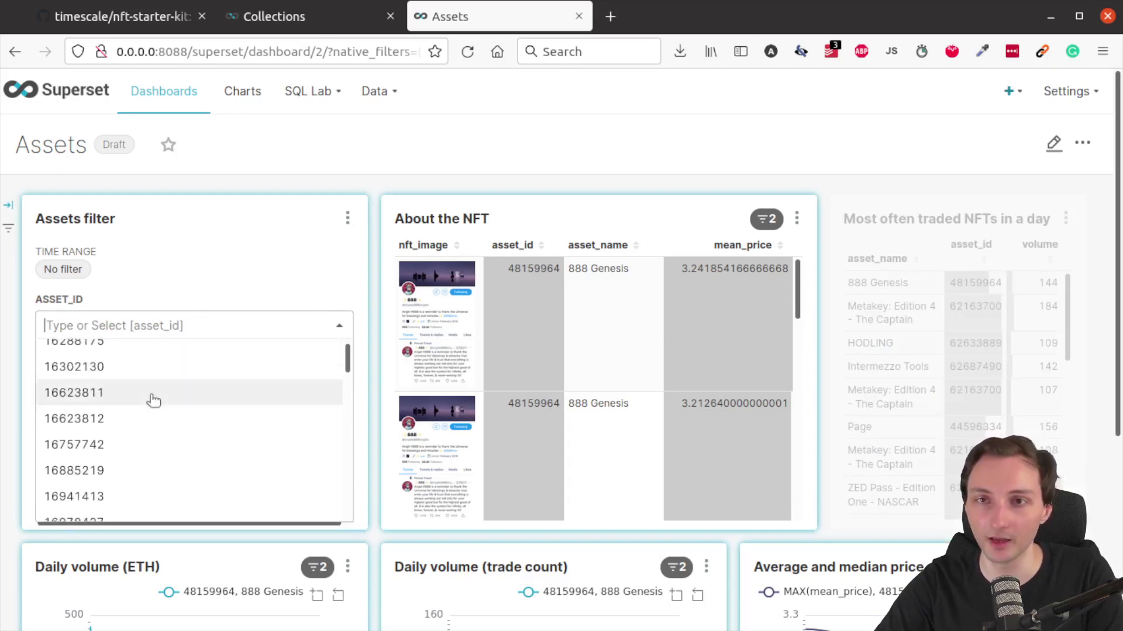
{"action": "scroll", "coordinate": [142, 369], "scroll_direction": "up", "scroll_amount": 7}
Set the ASSET_ID filter to 44596334, apply it, and outline the refreshed Page panels.
{"action": "left_click", "coordinate": [121, 321]}
{"action": "left_click", "coordinate": [91, 323]}
{"action": "key", "text": "ctrl+v"}
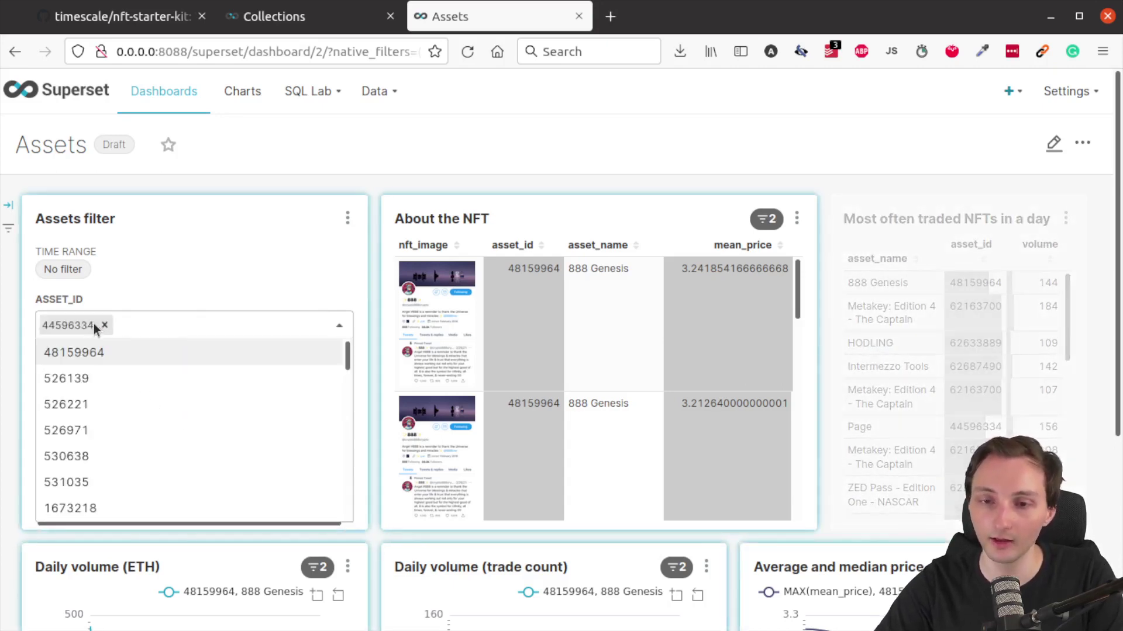
{"action": "left_click", "coordinate": [79, 328]}
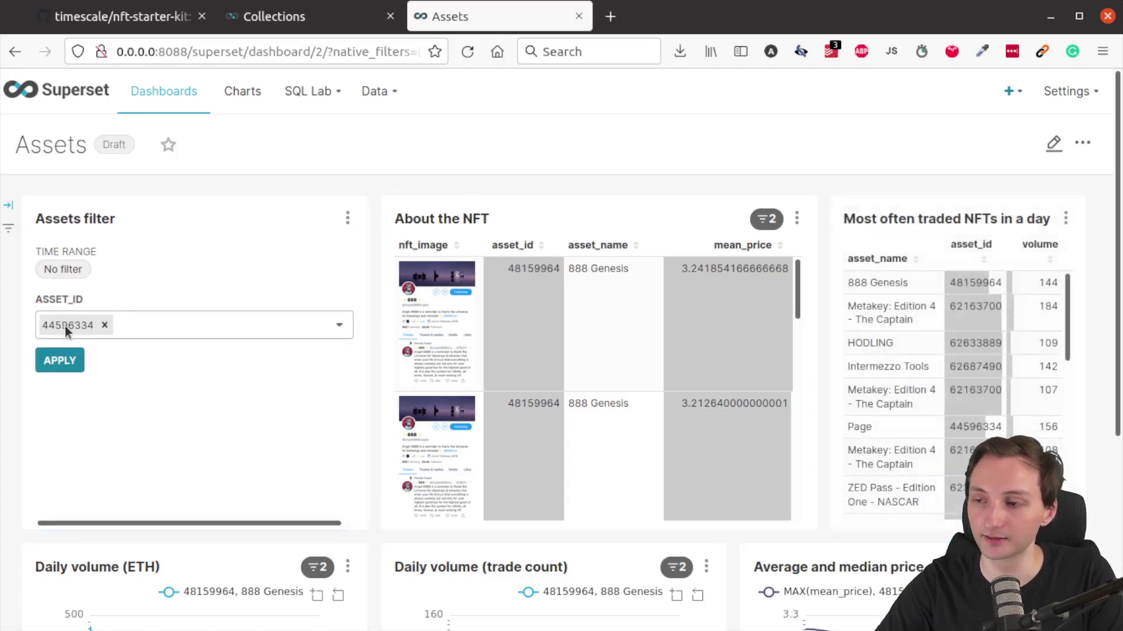
{"action": "left_click", "coordinate": [70, 367]}
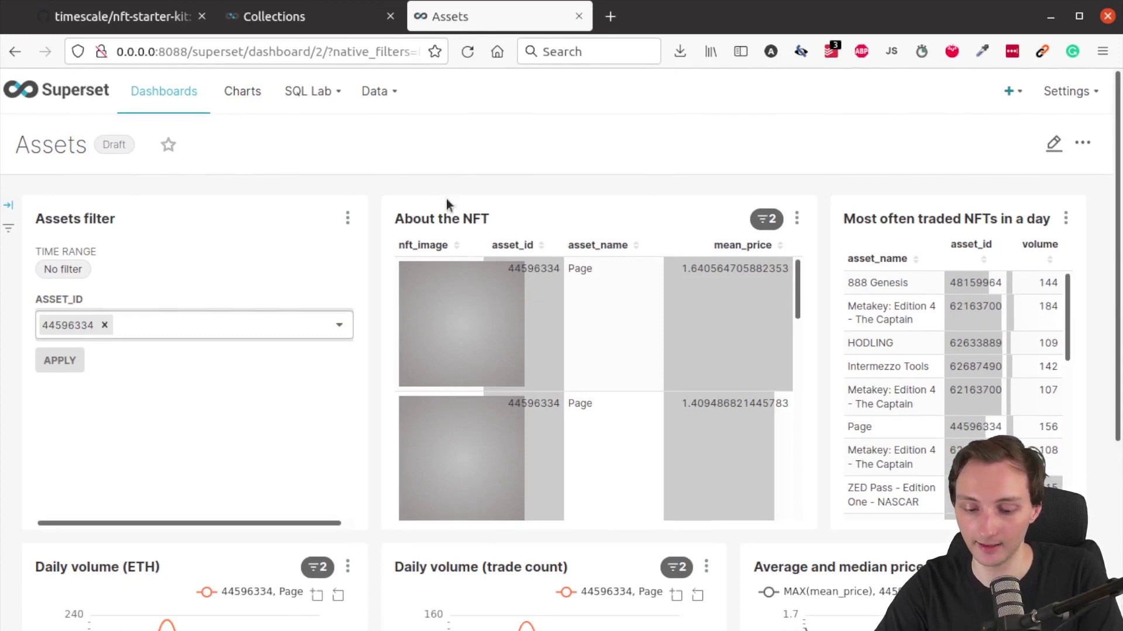
{"action": "mouse_move", "coordinate": [387, 198]}
{"action": "left_mouse_down"}
{"action": "mouse_move", "coordinate": [752, 501]}
{"action": "mouse_move", "coordinate": [820, 534]}
{"action": "left_mouse_up"}
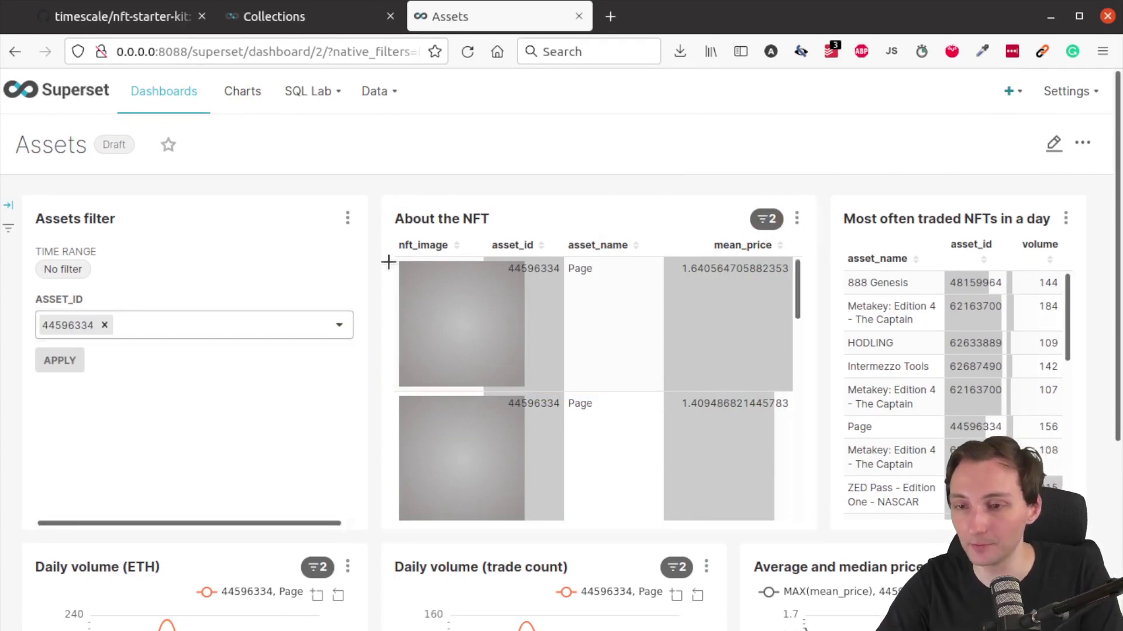
{"action": "left_click_drag", "start_coordinate": [387, 256], "coordinate": [536, 395]}
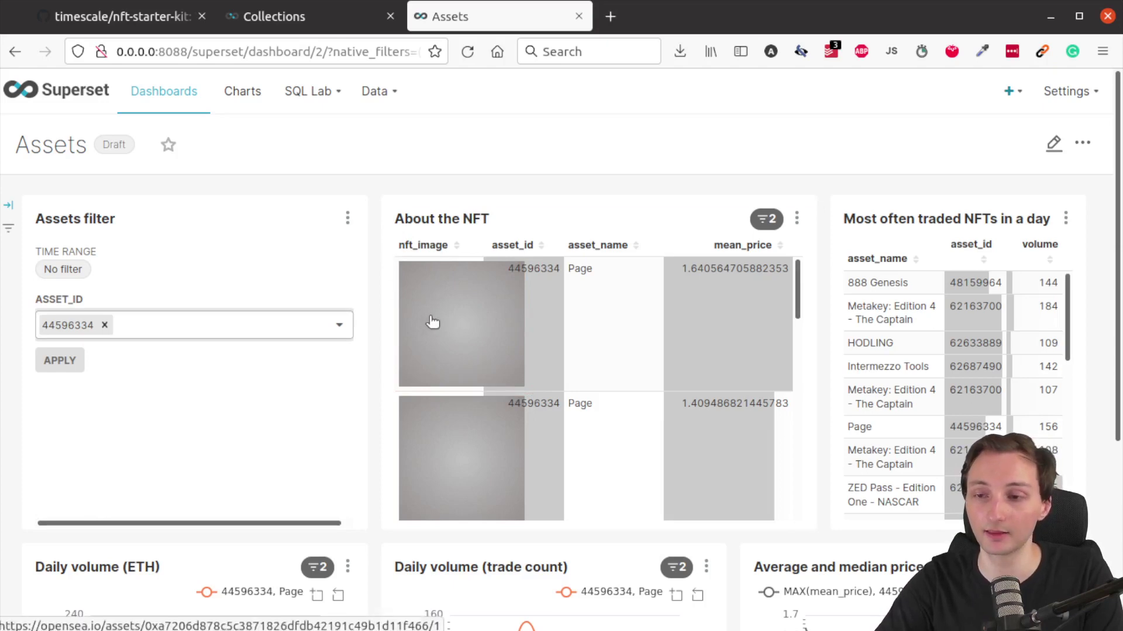
Open the LOSTPOETS Page NFT on OpenSea in a new tab and scroll through its price history.
{"action": "middle_click", "coordinate": [476, 306]}
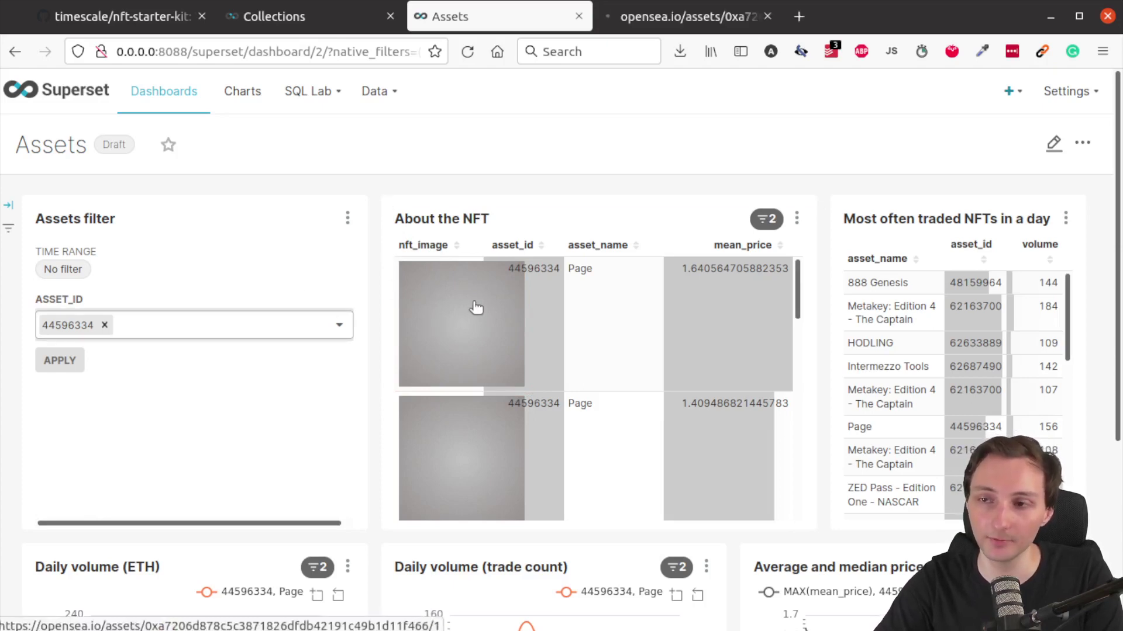
{"action": "left_click", "coordinate": [679, 16]}
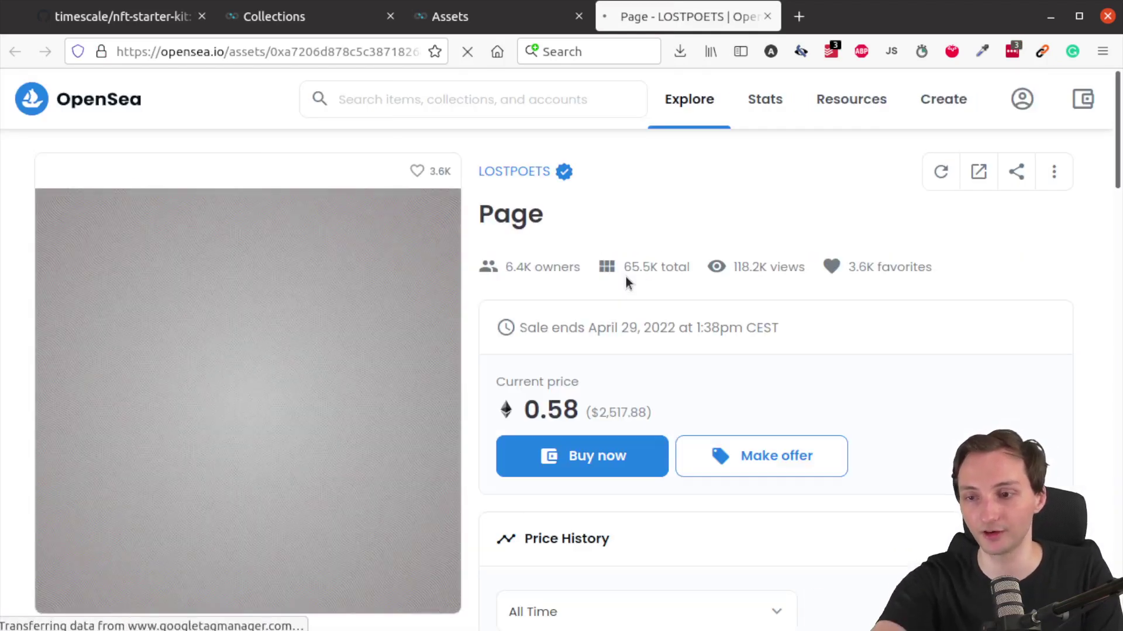
{"action": "scroll", "coordinate": [772, 283], "scroll_direction": "down", "scroll_amount": 5}
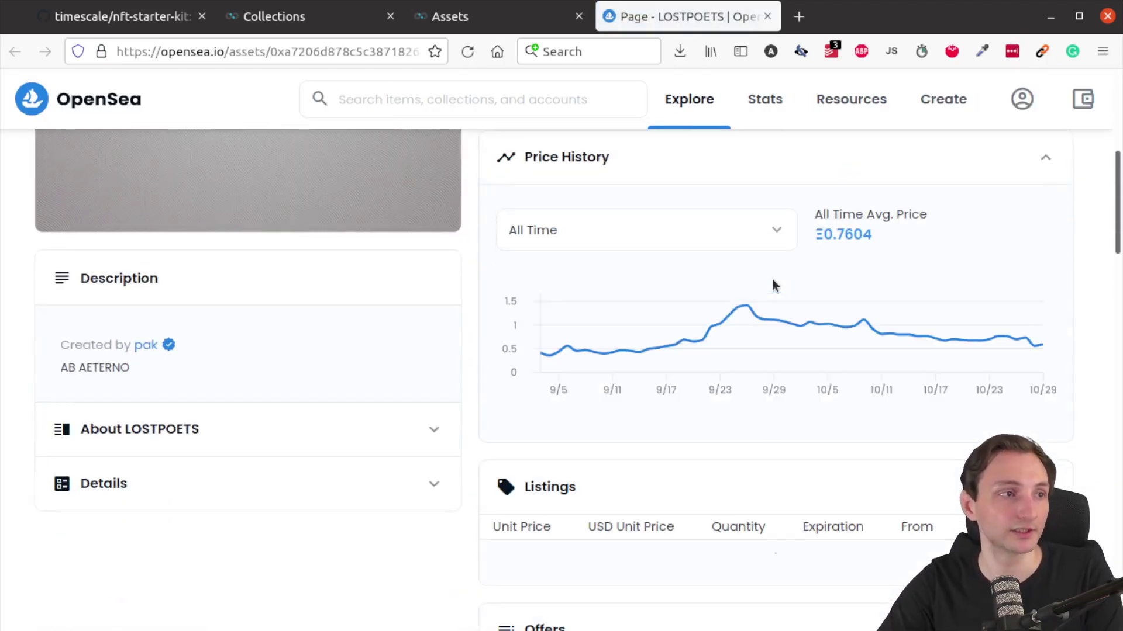
{"action": "scroll", "coordinate": [790, 328], "scroll_direction": "down", "scroll_amount": 5}
{"action": "scroll", "coordinate": [797, 351], "scroll_direction": "up", "scroll_amount": 10}
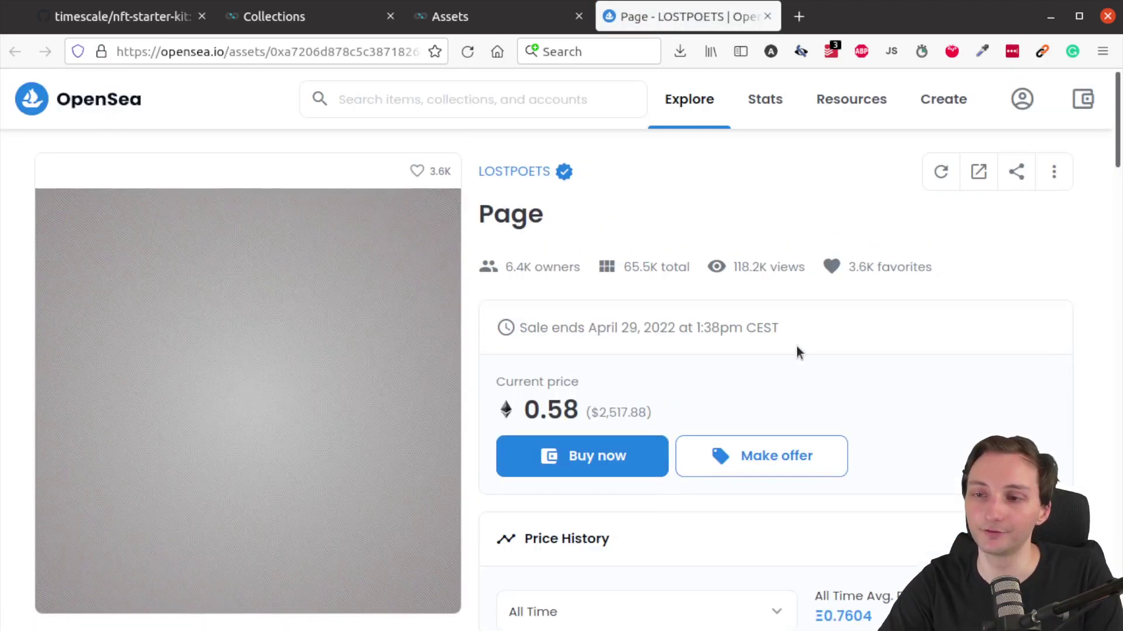
Close the OpenSea tab and outline Page's mean prices 1.64, 1.41 and 1.51 in About the NFT.
{"action": "middle_click", "coordinate": [677, 12]}
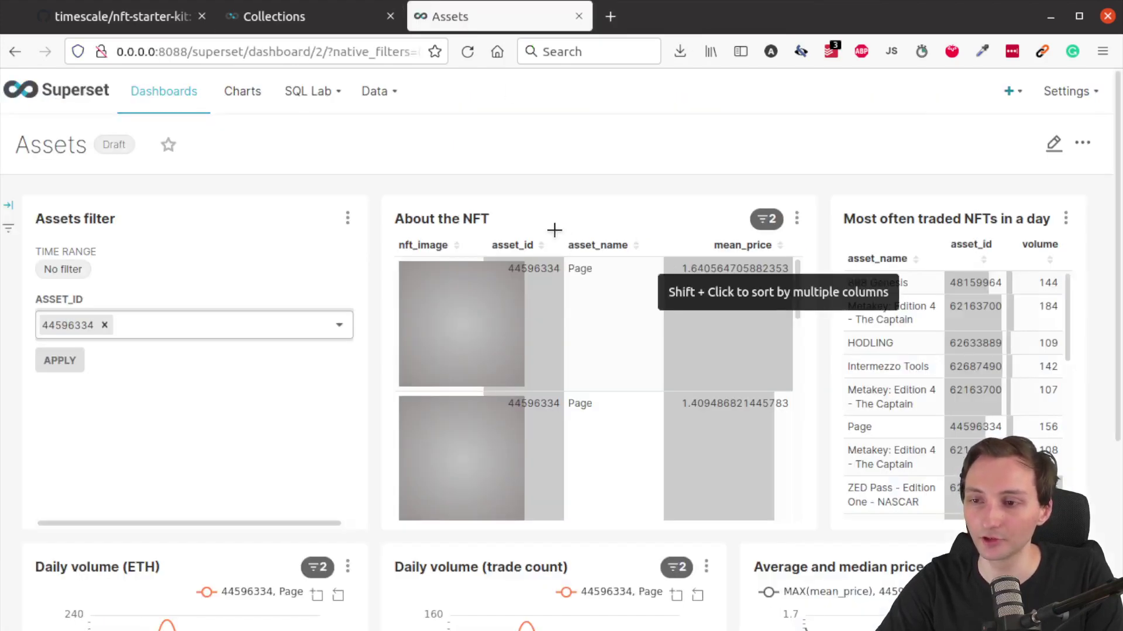
{"action": "mouse_move", "coordinate": [554, 230]}
{"action": "left_mouse_down"}
{"action": "mouse_move", "coordinate": [634, 290]}
{"action": "mouse_move", "coordinate": [809, 290]}
{"action": "left_mouse_up"}
{"action": "mouse_move", "coordinate": [676, 230]}
{"action": "left_mouse_down"}
{"action": "mouse_move", "coordinate": [797, 292]}
{"action": "mouse_move", "coordinate": [792, 280]}
{"action": "left_mouse_up"}
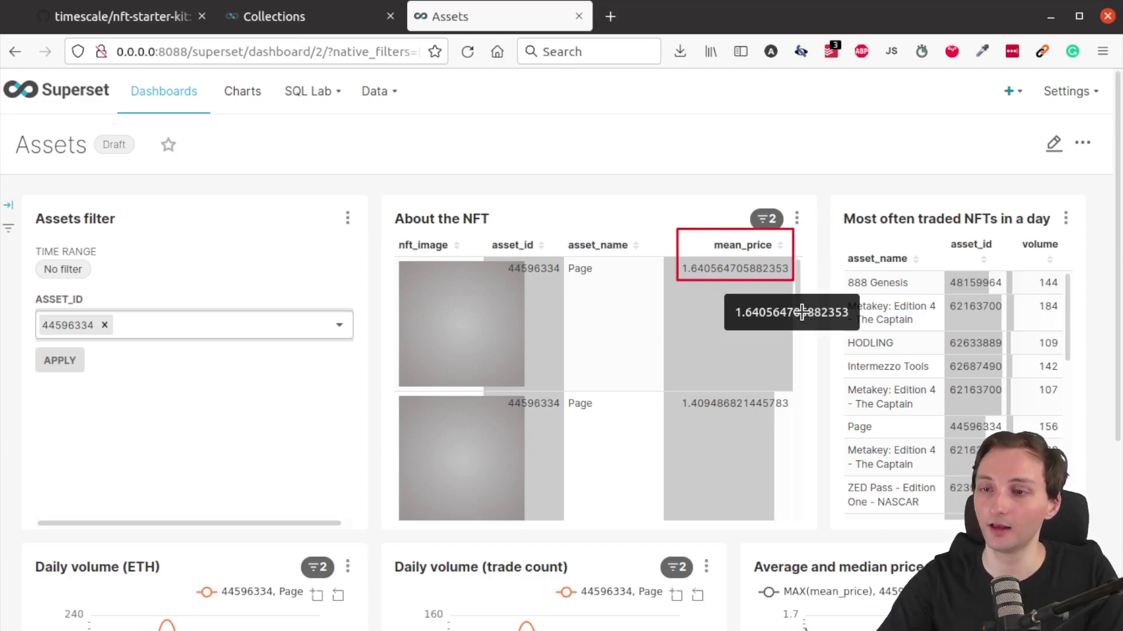
{"action": "key", "text": "Escape"}
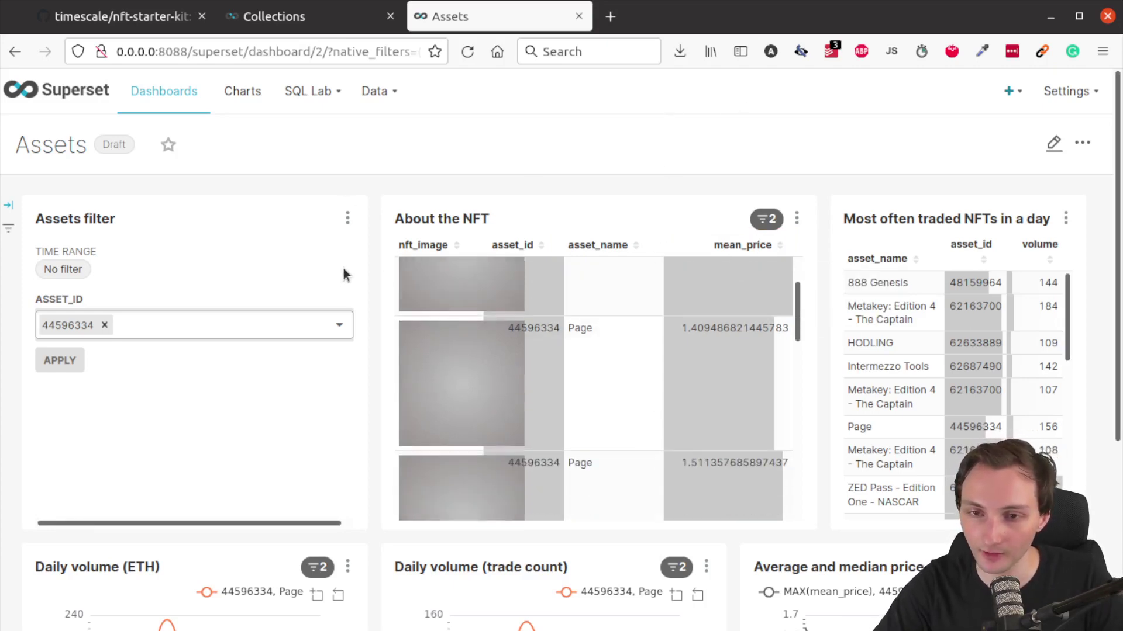
{"action": "scroll", "coordinate": [251, 311], "scroll_direction": "down", "scroll_amount": 5}
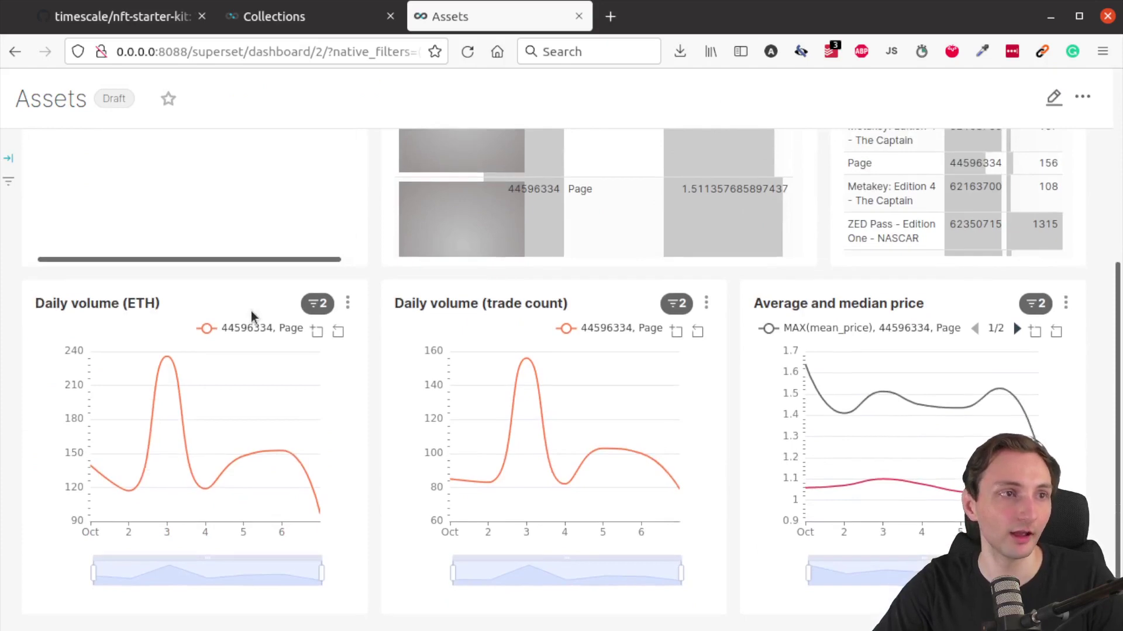
{"action": "left_click_drag", "start_coordinate": [855, 24], "coordinate": [832, 2]}
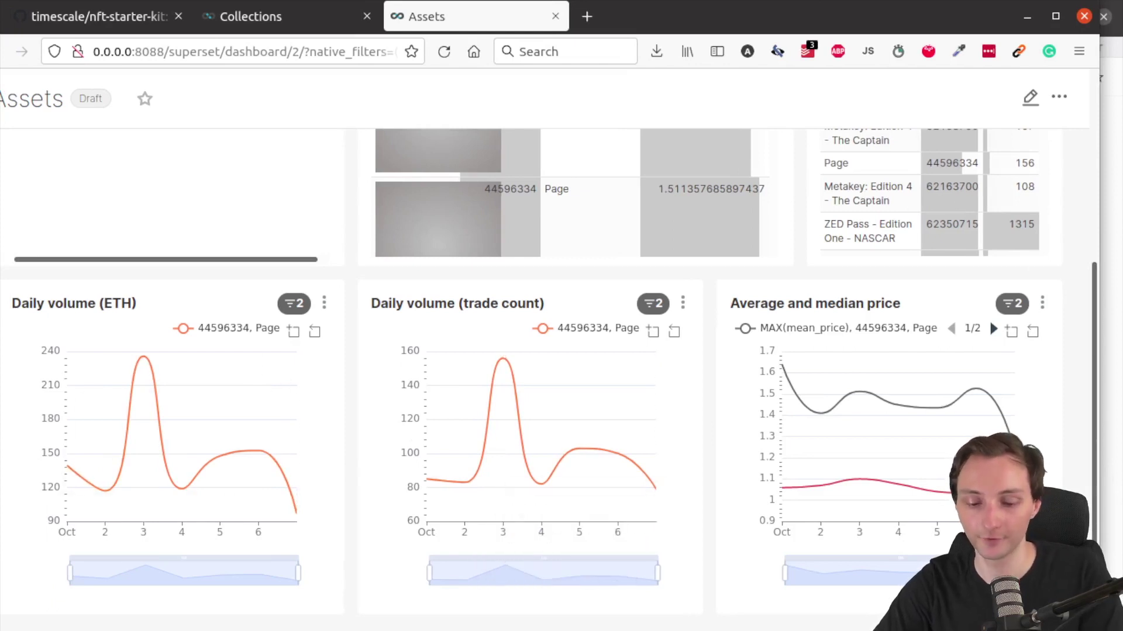
{"action": "left_click_drag", "start_coordinate": [1, 285], "coordinate": [349, 618]}
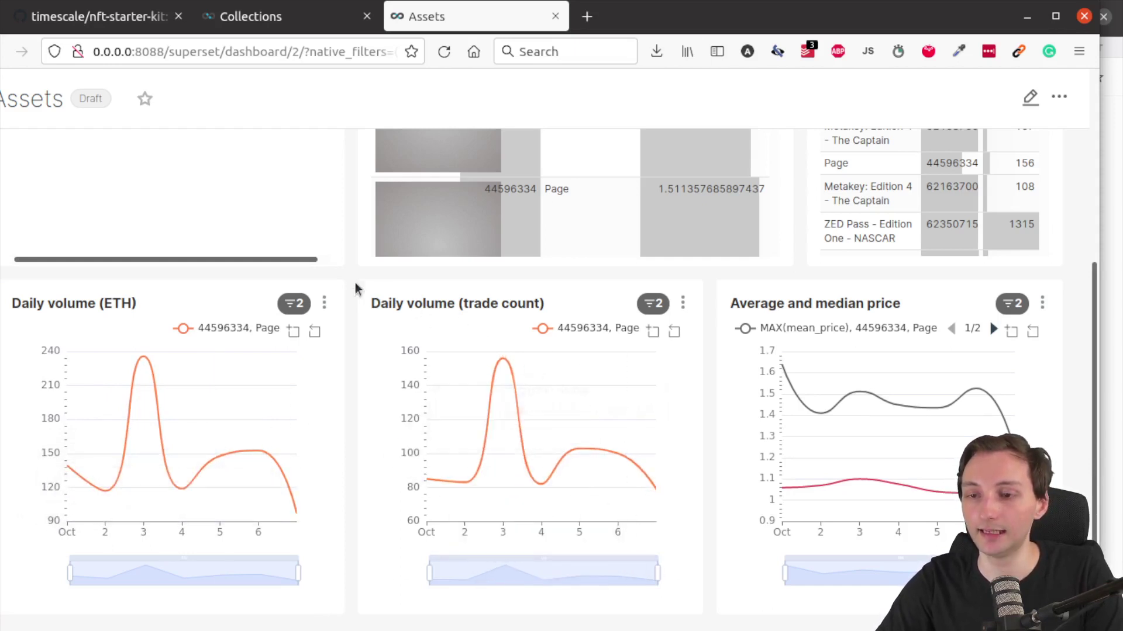
{"action": "left_click_drag", "start_coordinate": [350, 271], "coordinate": [711, 608]}
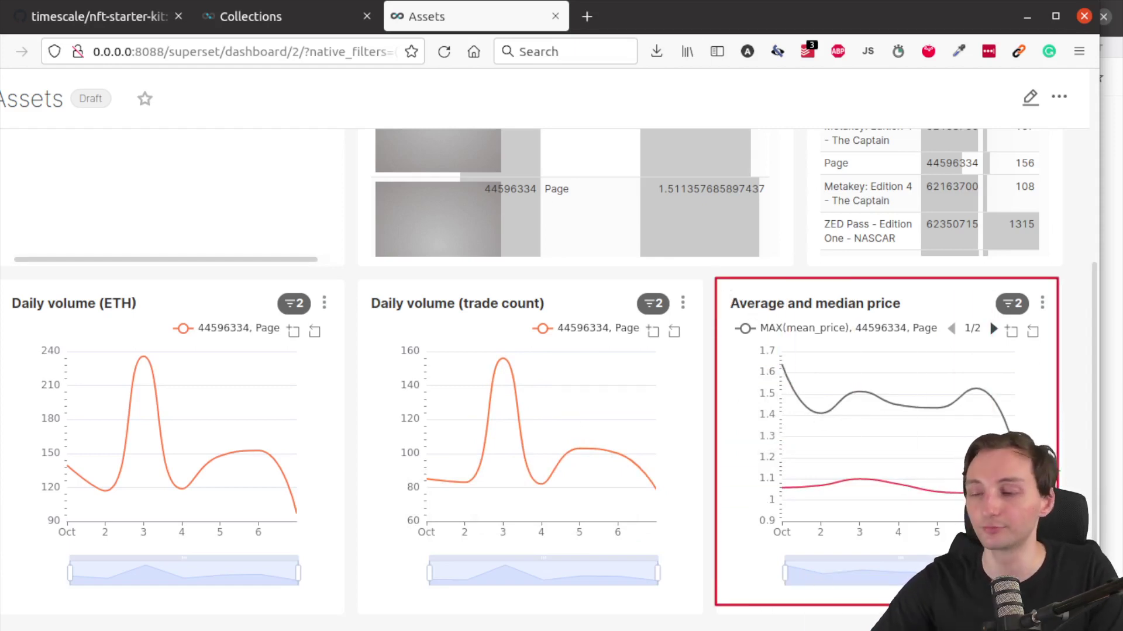
{"action": "mouse_move", "coordinate": [978, 491]}
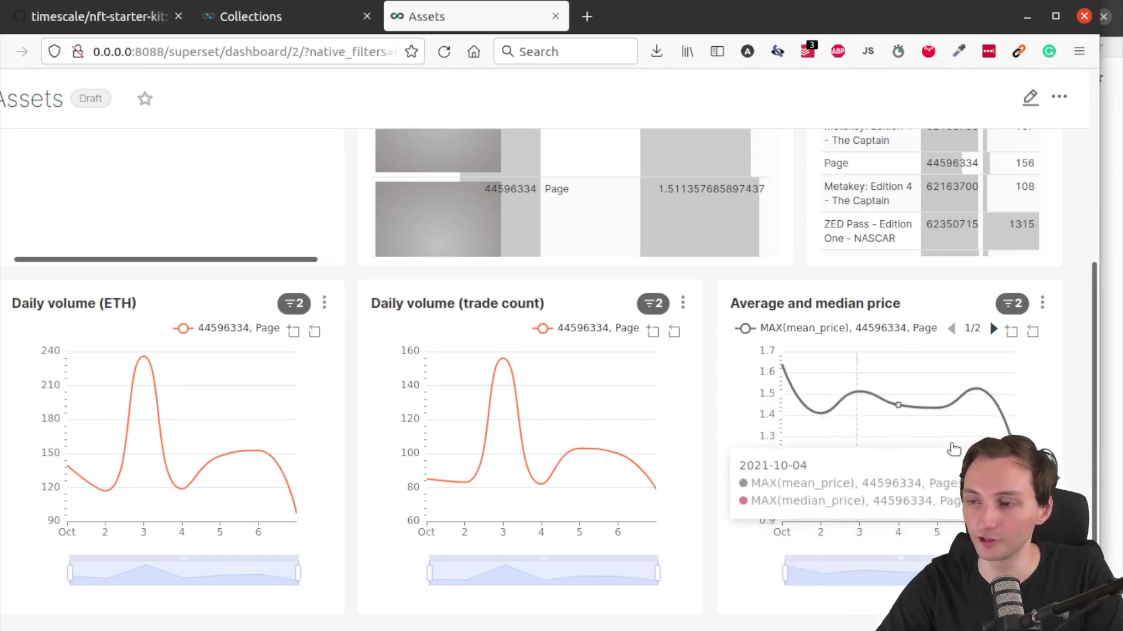
{"action": "scroll", "coordinate": [1054, 411], "scroll_direction": "up", "scroll_amount": 5}
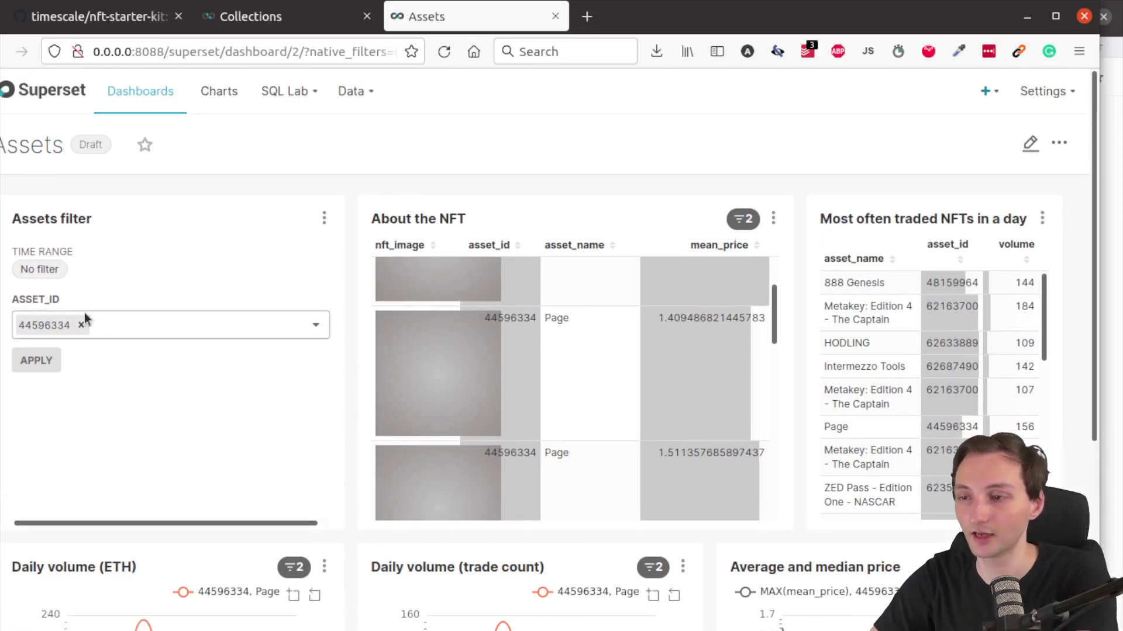
Copy asset ID 48159964 from the traded NFTs table into the ASSET_ID filter beside 44596334, then apply.
{"action": "double_click", "coordinate": [941, 281]}
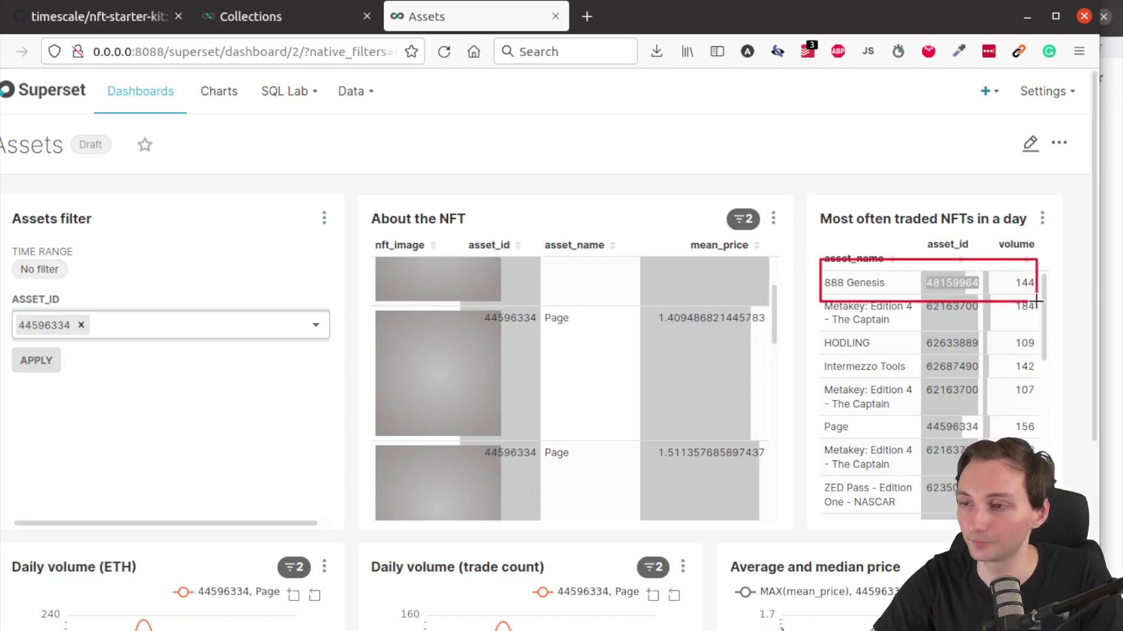
{"action": "key", "text": "Escape"}
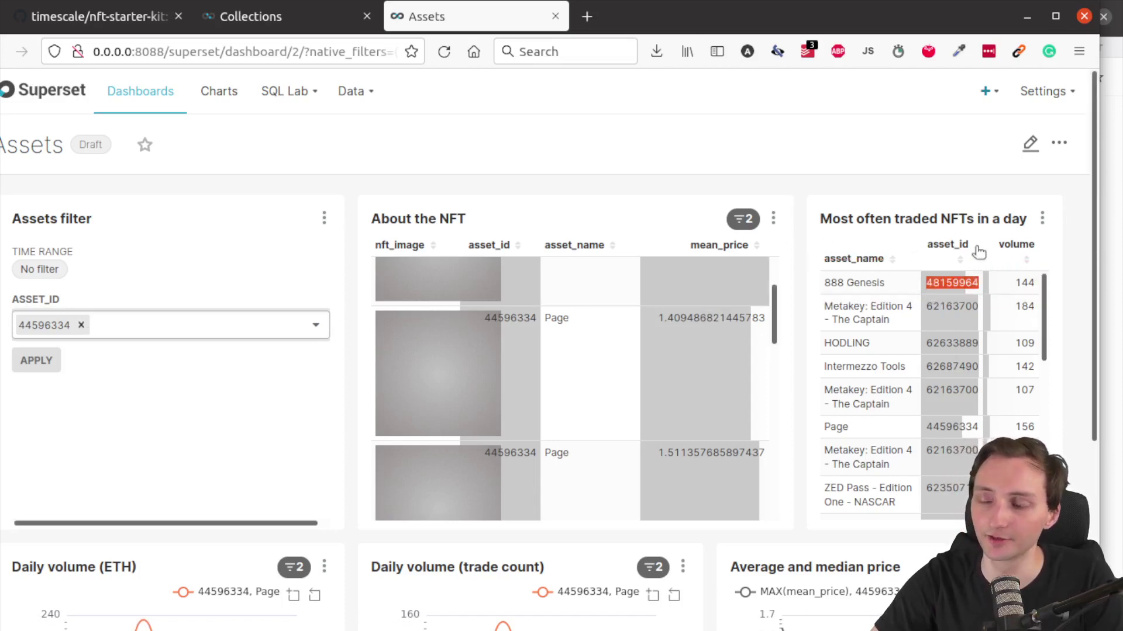
{"action": "left_click", "coordinate": [947, 281]}
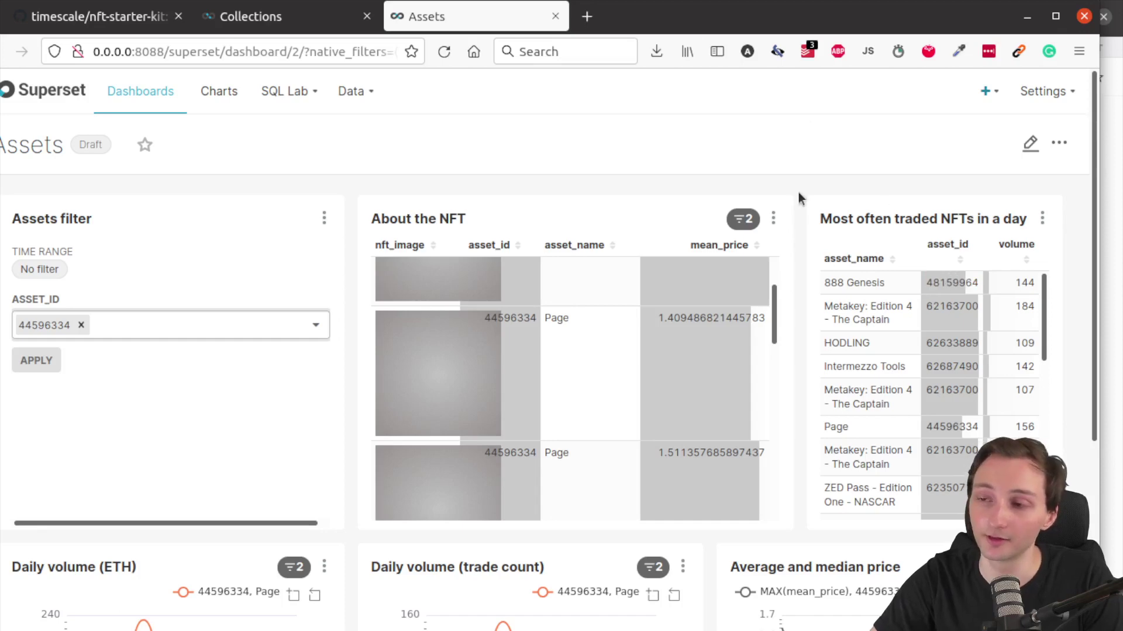
{"action": "double_click", "coordinate": [938, 283]}
{"action": "key", "text": "ctrl+c"}
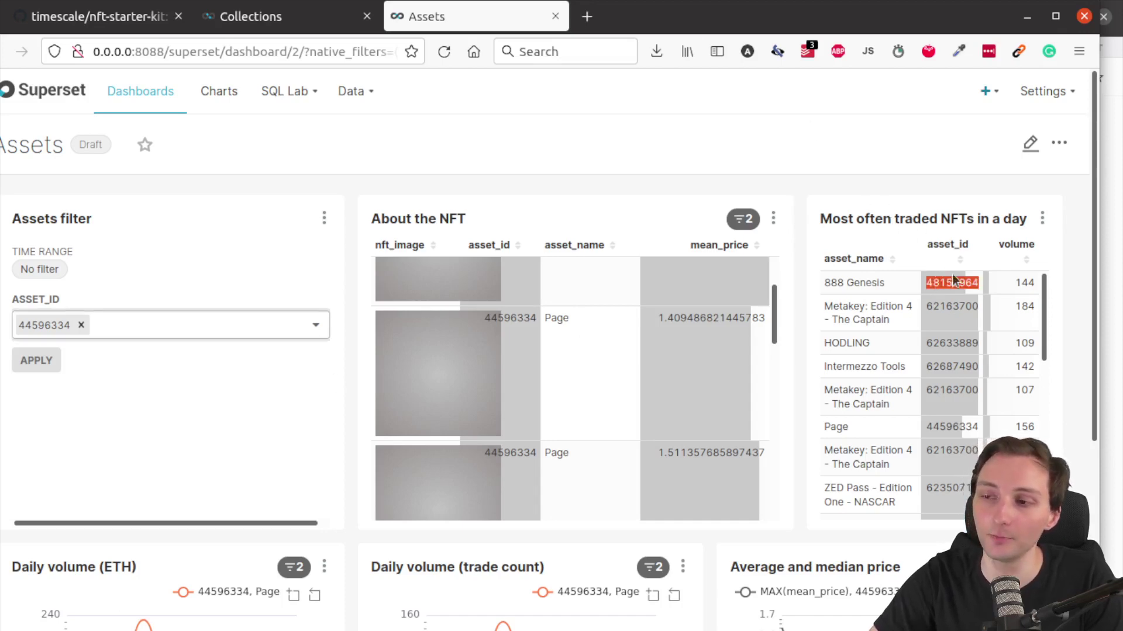
{"action": "left_click", "coordinate": [122, 322]}
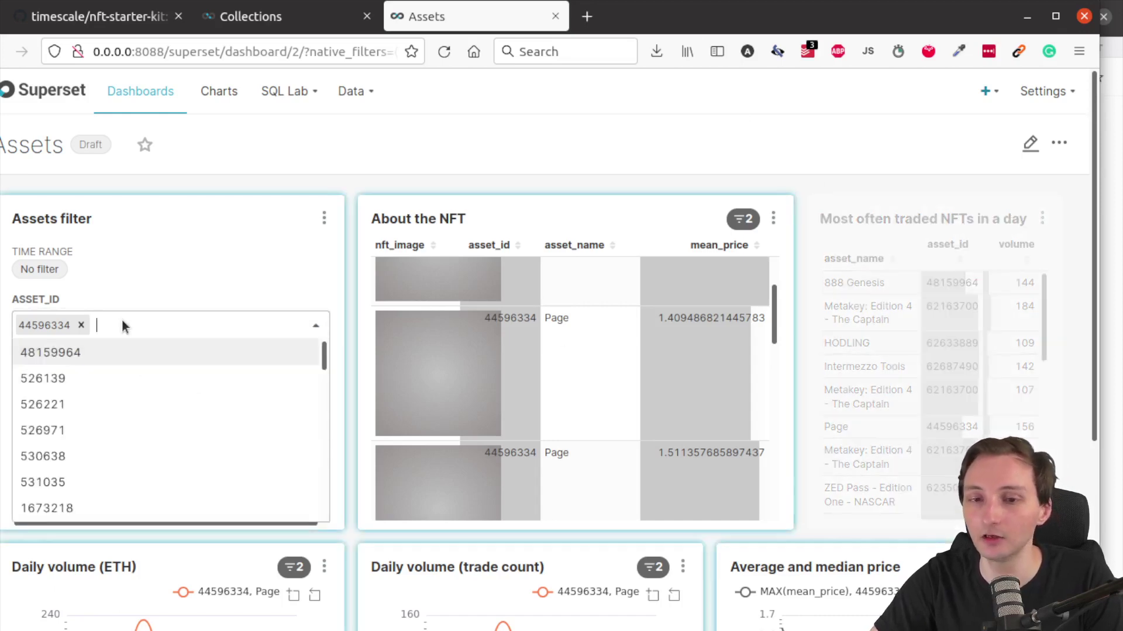
{"action": "key", "text": "ctrl+v"}
{"action": "key", "text": "Return"}
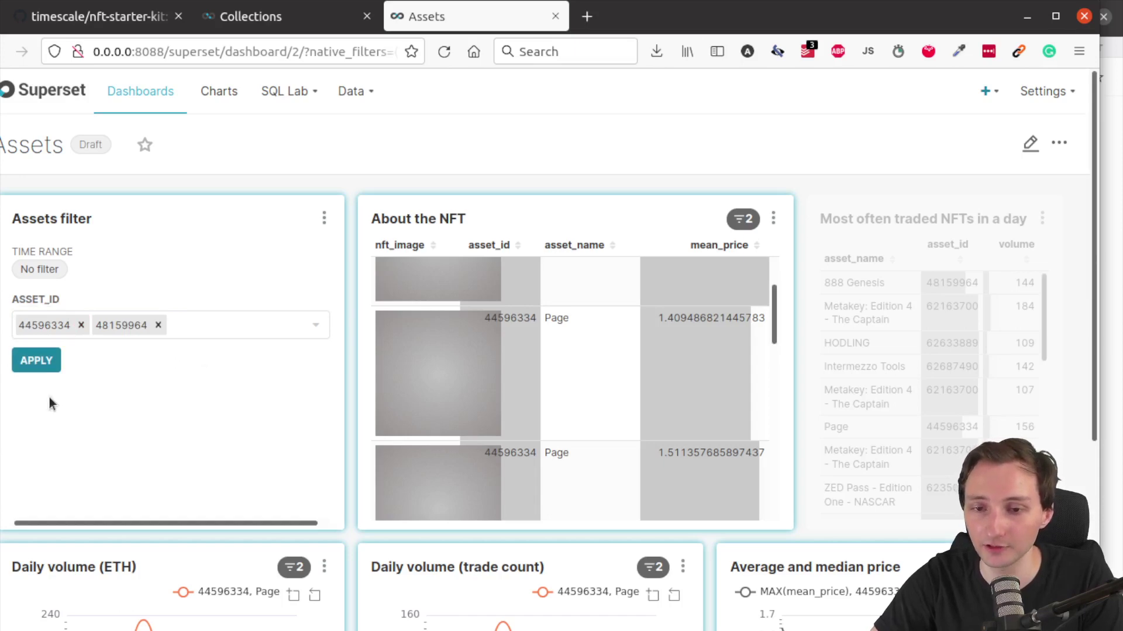
{"action": "left_click", "coordinate": [41, 363]}
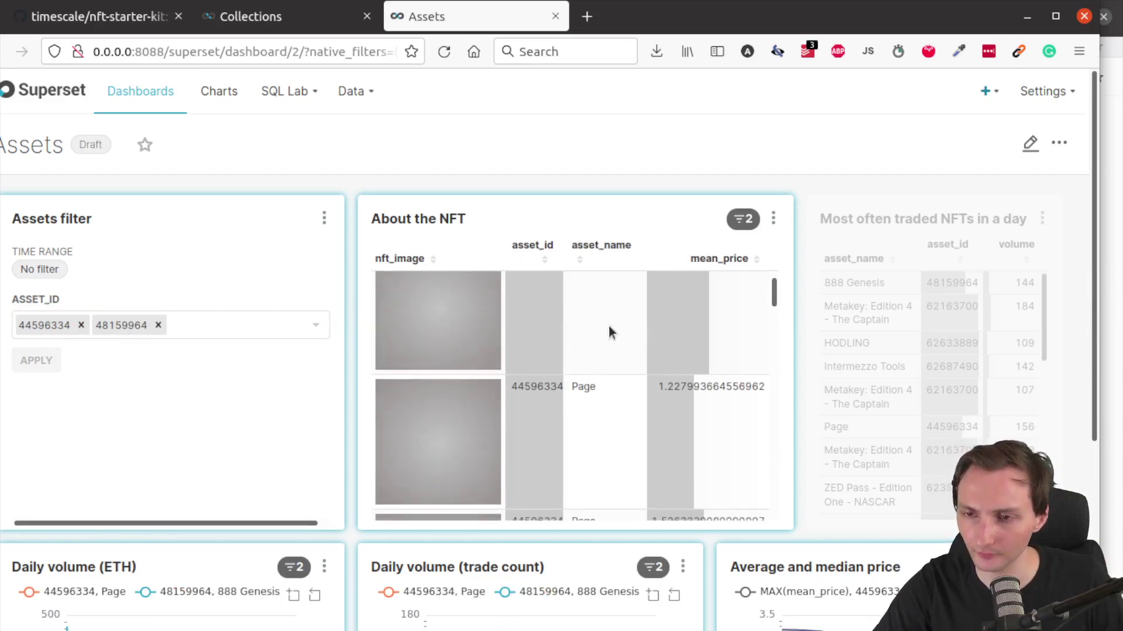
{"action": "scroll", "coordinate": [349, 233], "scroll_direction": "down", "scroll_amount": 5}
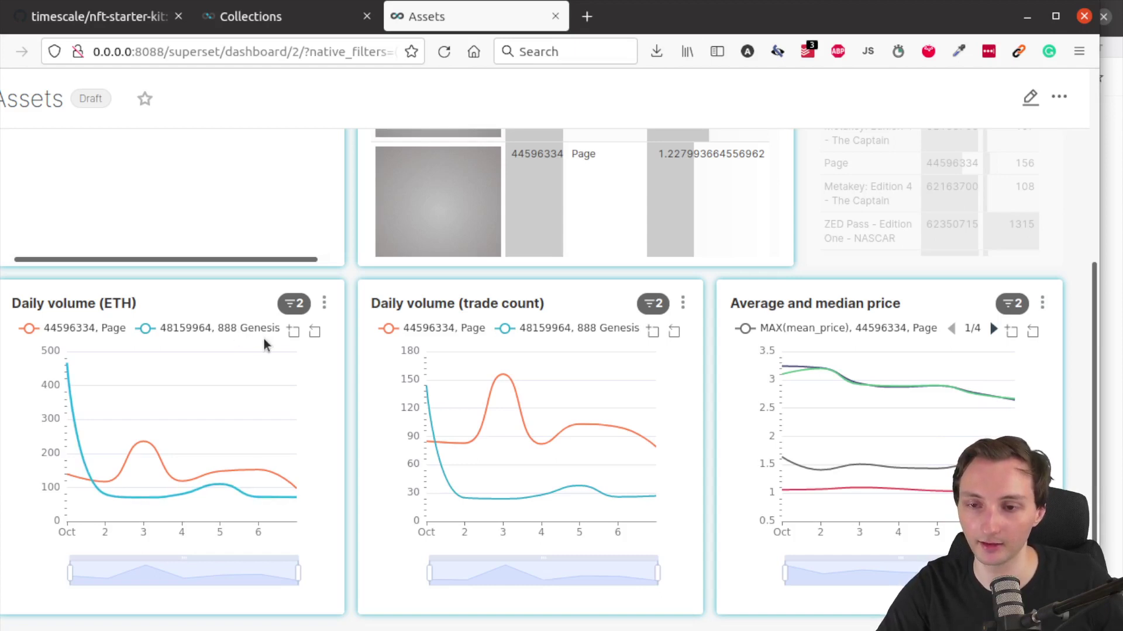
{"action": "mouse_move", "coordinate": [96, 488]}
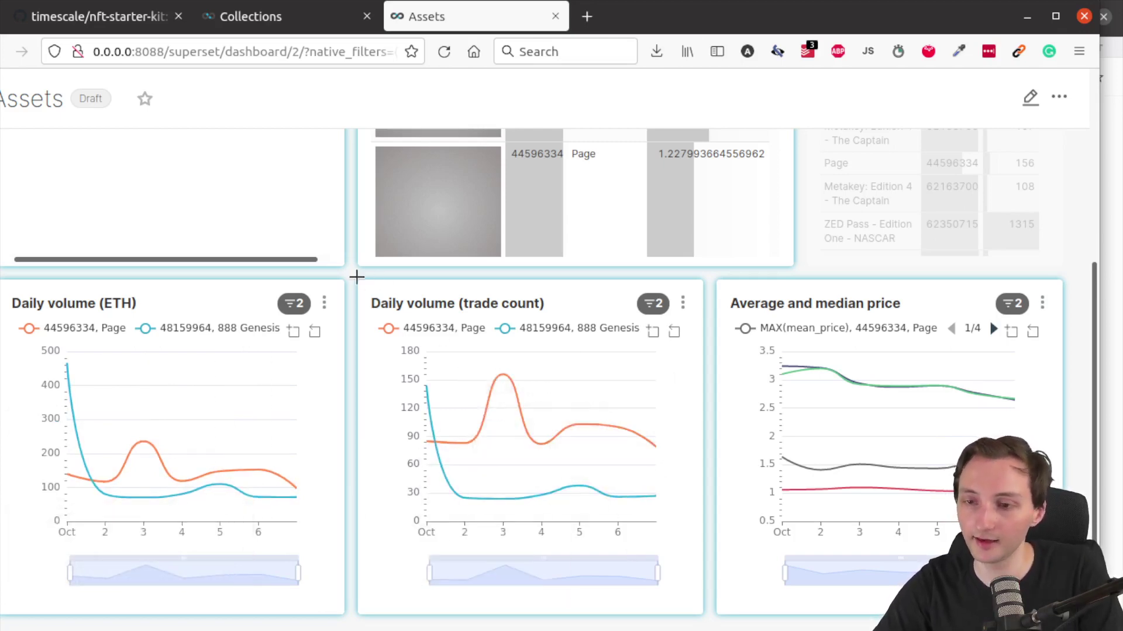
{"action": "left_click_drag", "start_coordinate": [351, 274], "coordinate": [705, 566]}
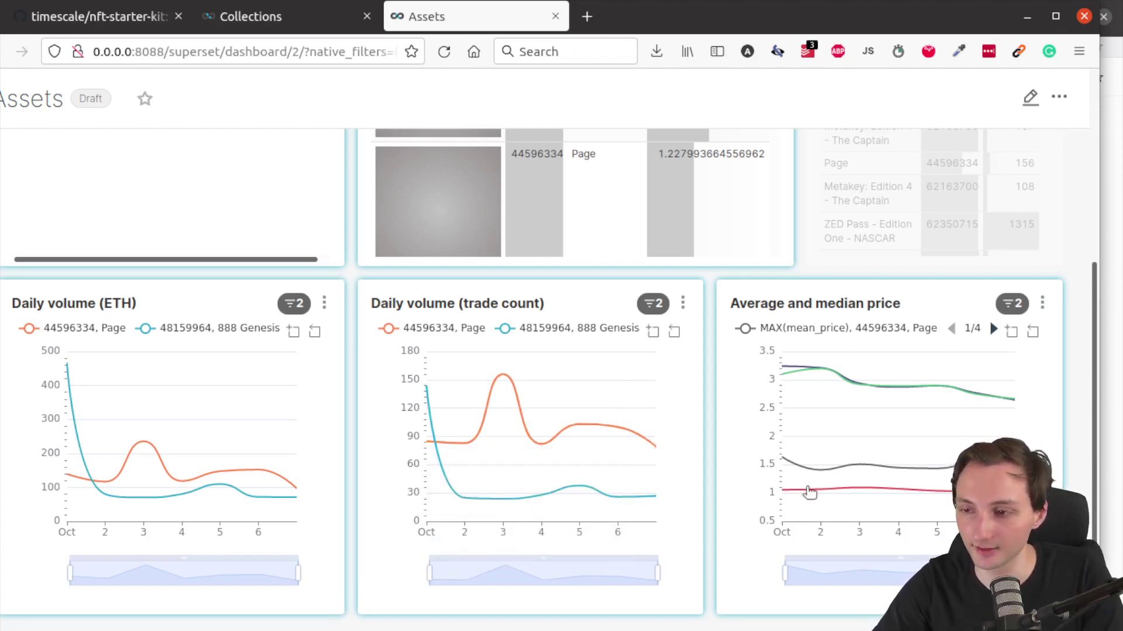
{"action": "mouse_move", "coordinate": [935, 491]}
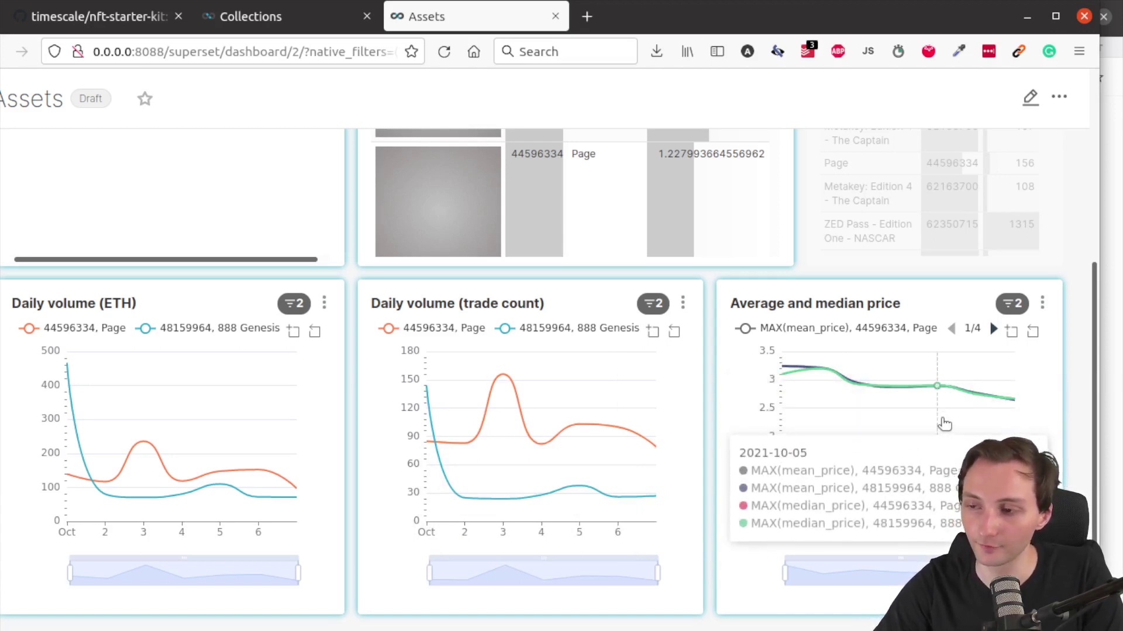
{"action": "scroll", "coordinate": [1056, 350], "scroll_direction": "up", "scroll_amount": 5}
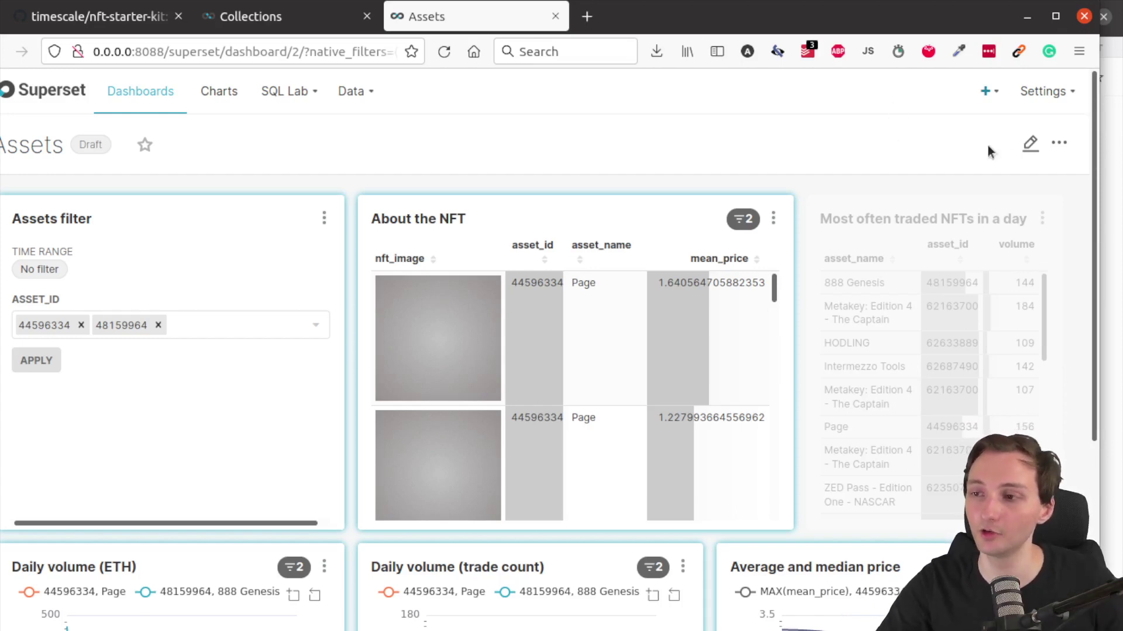
Enter edit mode on the Assets dashboard, look through the Charts list, then discard the changes.
{"action": "left_click", "coordinate": [1032, 147]}
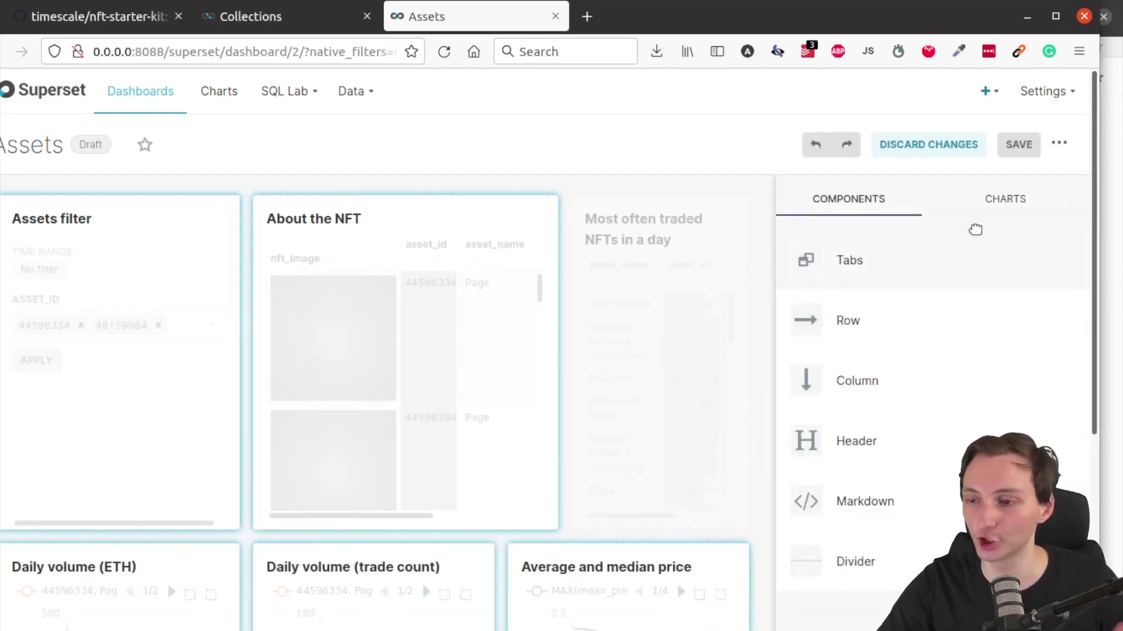
{"action": "left_click", "coordinate": [994, 200]}
{"action": "scroll", "coordinate": [970, 298], "scroll_direction": "down", "scroll_amount": 2}
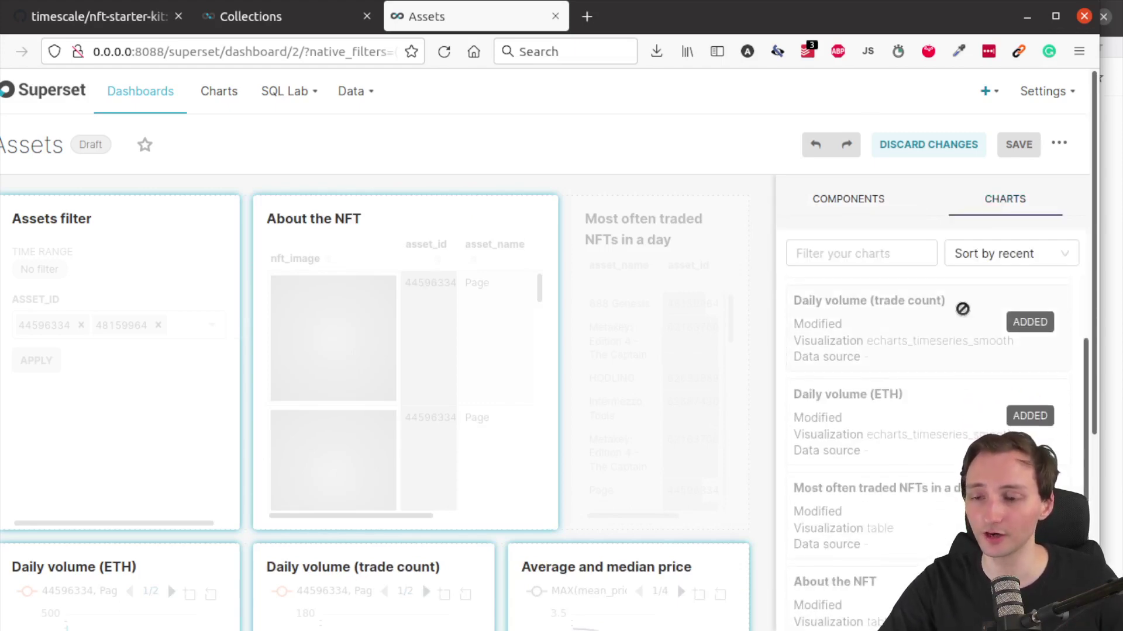
{"action": "scroll", "coordinate": [962, 310], "scroll_direction": "up", "scroll_amount": 2}
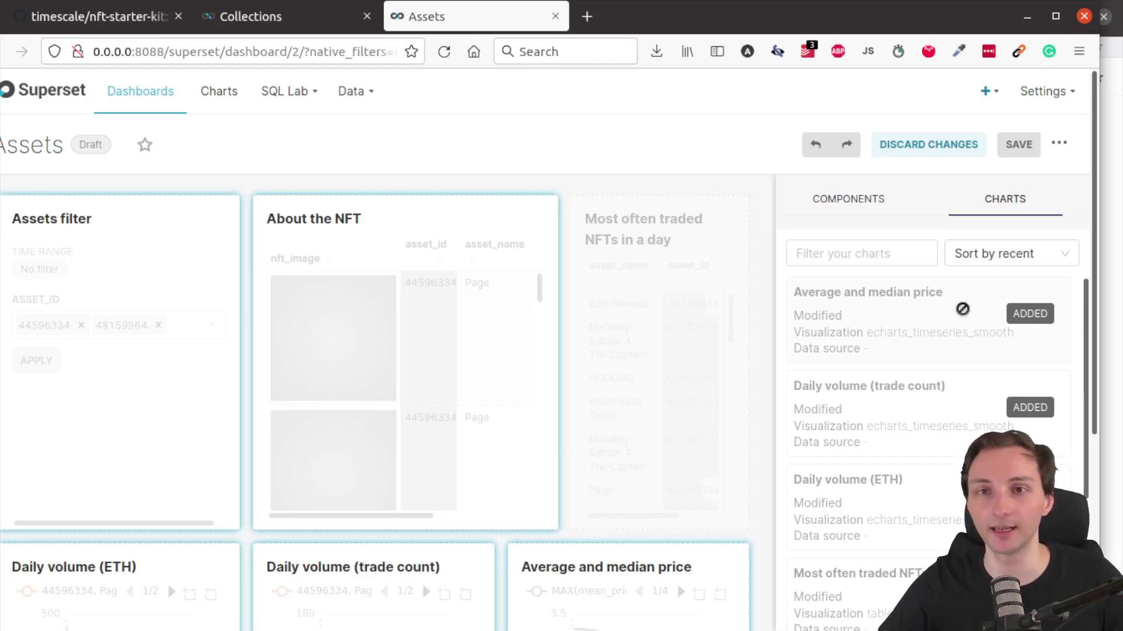
{"action": "left_click", "coordinate": [944, 151]}
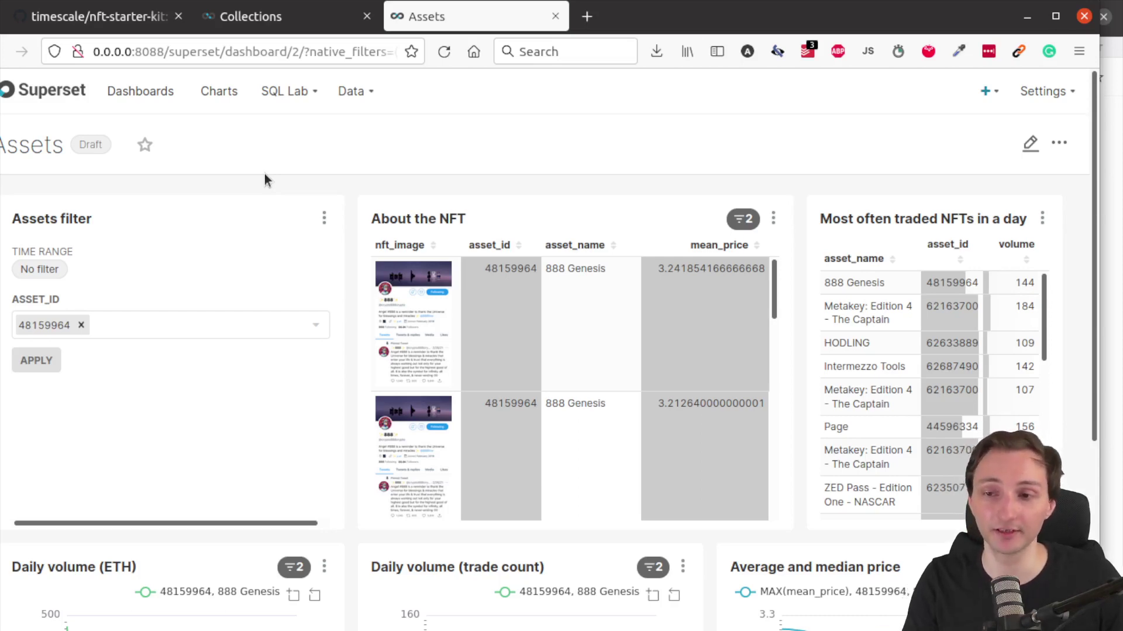
Browse nft-starter-kit to pre-built-dashboards/database/scripts on GitHub, then return to the Assets dashboard.
{"action": "left_click", "coordinate": [96, 16]}
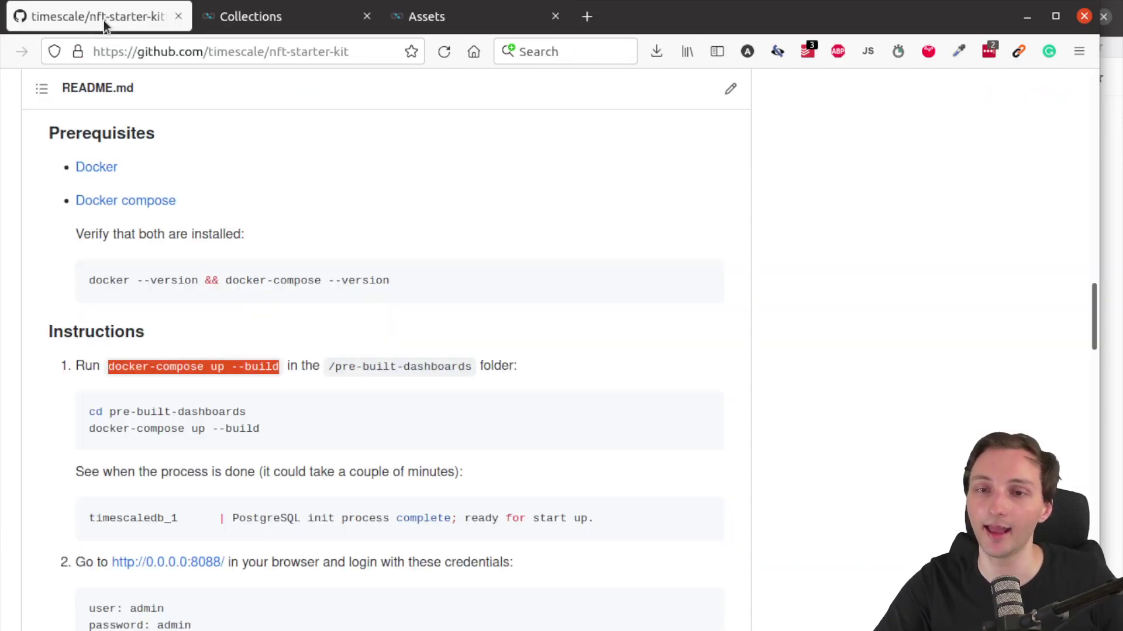
{"action": "scroll", "coordinate": [303, 258], "scroll_direction": "up", "scroll_amount": 15}
{"action": "left_click", "coordinate": [143, 246]}
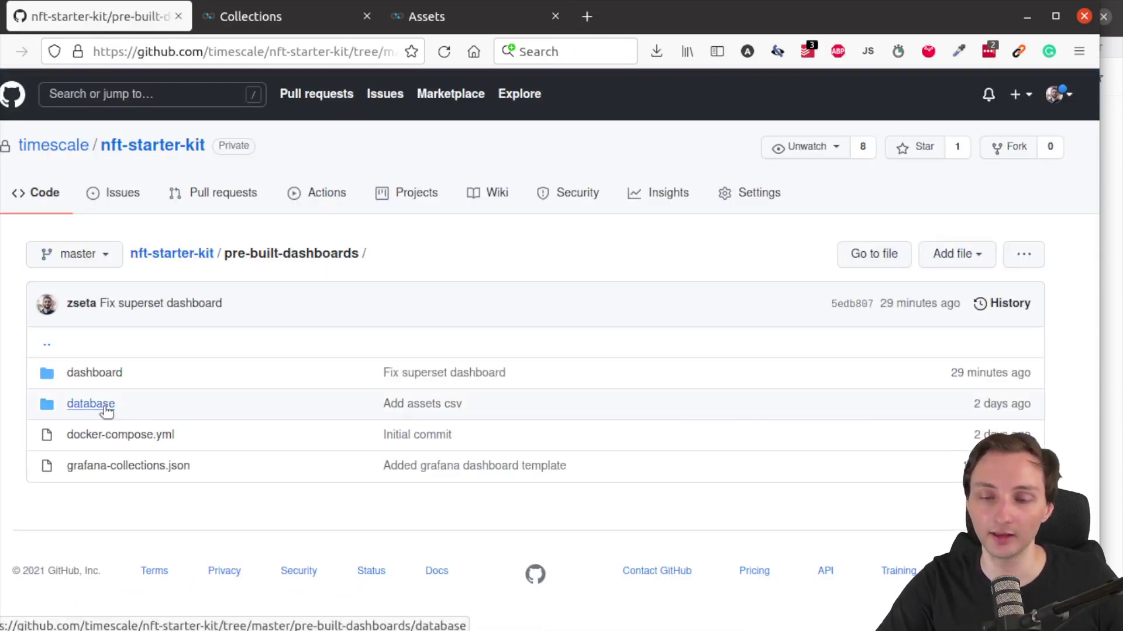
{"action": "left_click", "coordinate": [106, 410]}
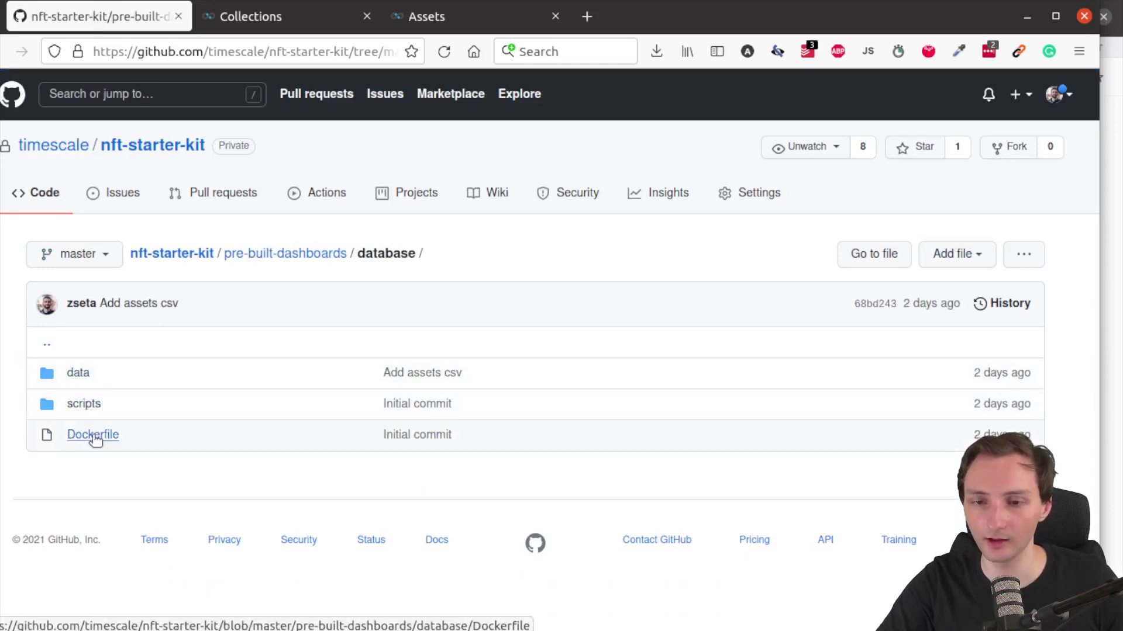
{"action": "left_click", "coordinate": [85, 407]}
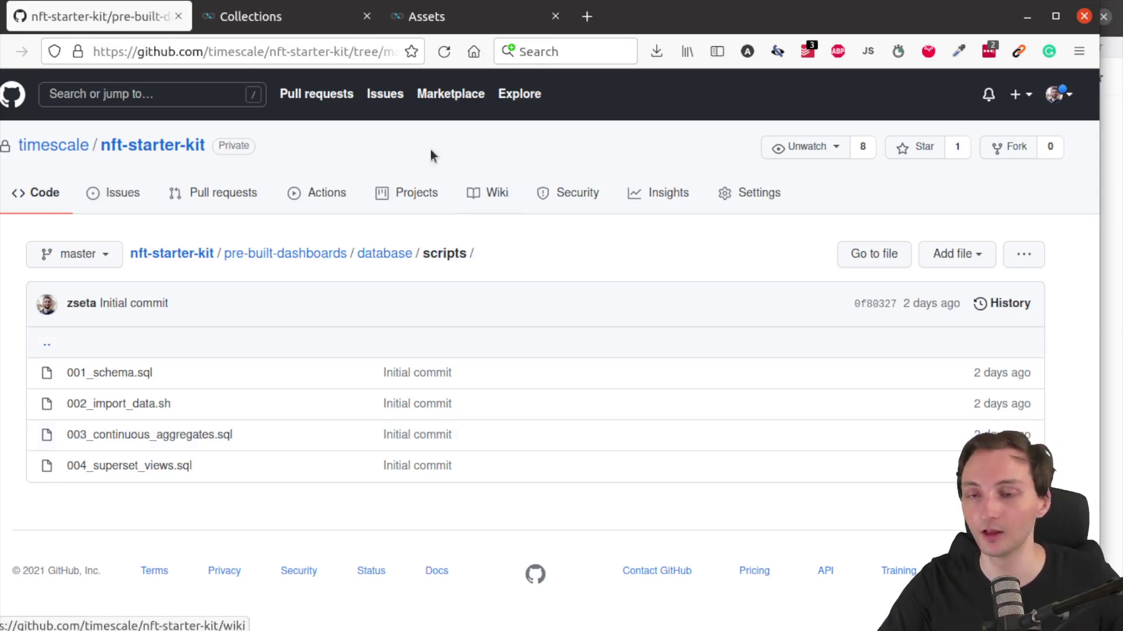
{"action": "left_click", "coordinate": [424, 17]}
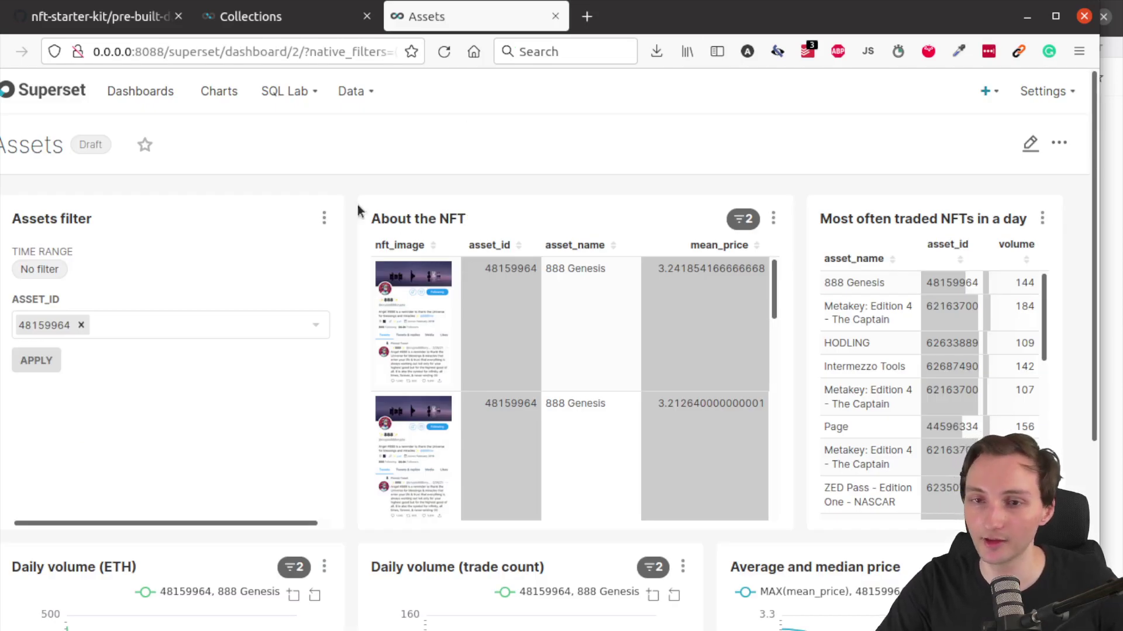
Open the Collections dashboard from the Dashboards list, showing cryptopunks data.
{"action": "left_click", "coordinate": [119, 92]}
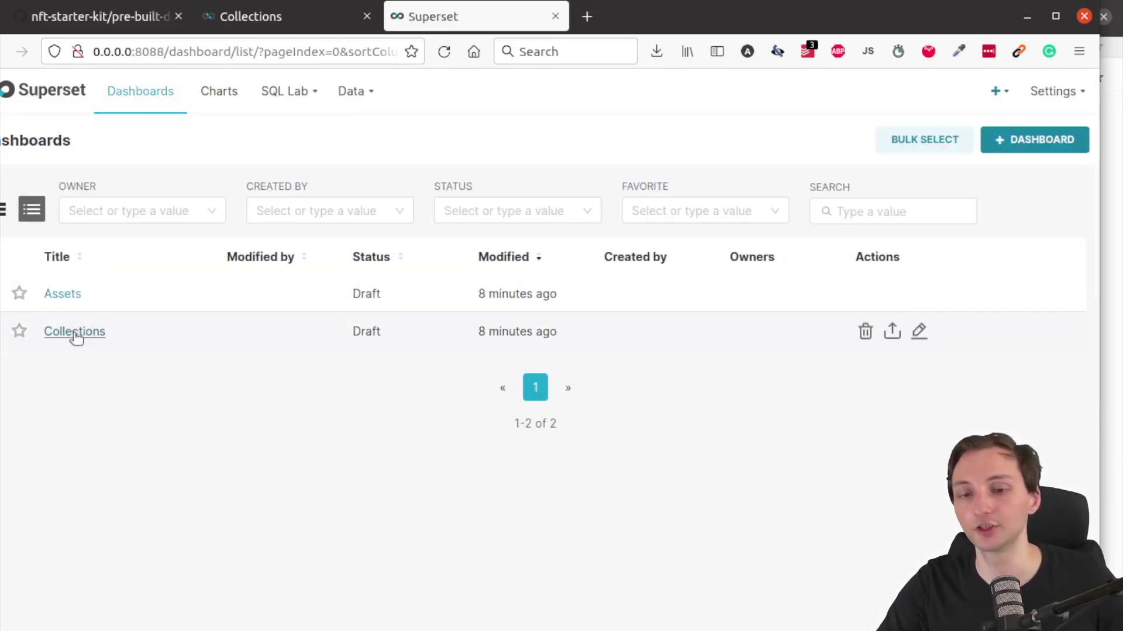
{"action": "left_click", "coordinate": [74, 332]}
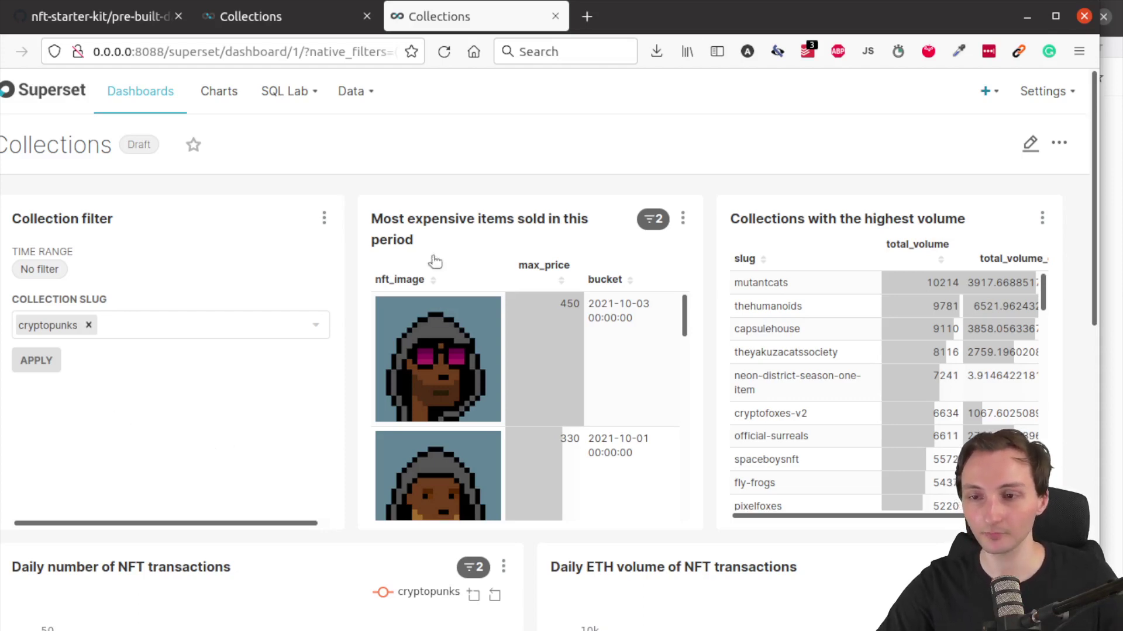
Highlight the Most expensive items sold table and its top cryptopunk sale at 450.
{"action": "mouse_move", "coordinate": [359, 206]}
{"action": "left_mouse_down"}
{"action": "mouse_move", "coordinate": [532, 346]}
{"action": "mouse_move", "coordinate": [711, 521]}
{"action": "left_mouse_up"}
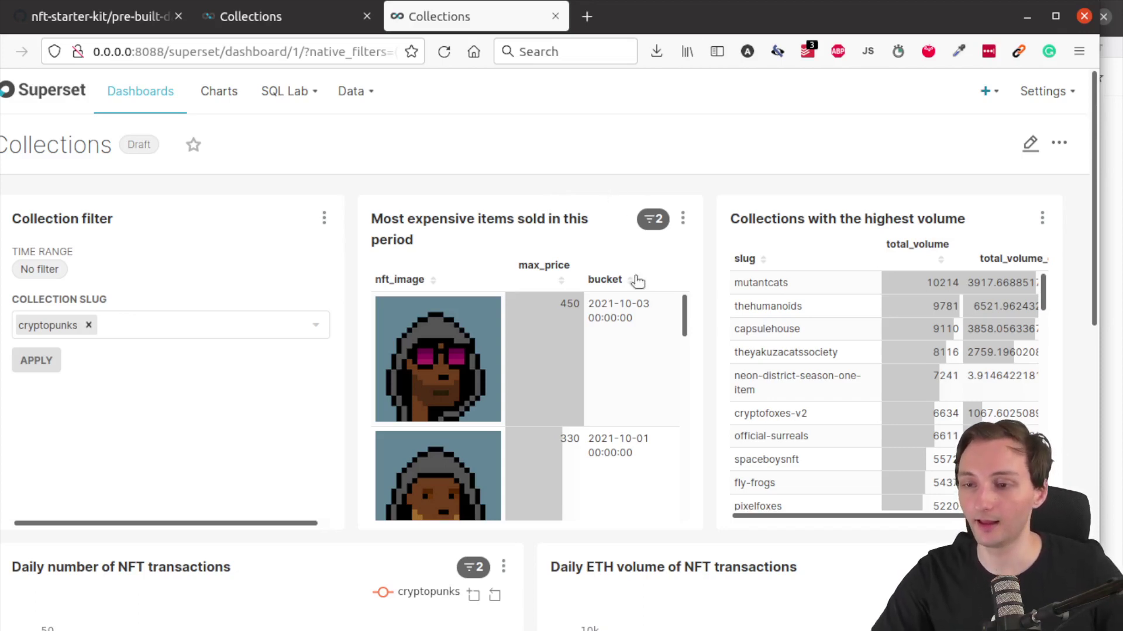
{"action": "mouse_move", "coordinate": [358, 264]}
{"action": "left_mouse_down"}
{"action": "mouse_move", "coordinate": [599, 414]}
{"action": "mouse_move", "coordinate": [706, 427]}
{"action": "left_mouse_up"}
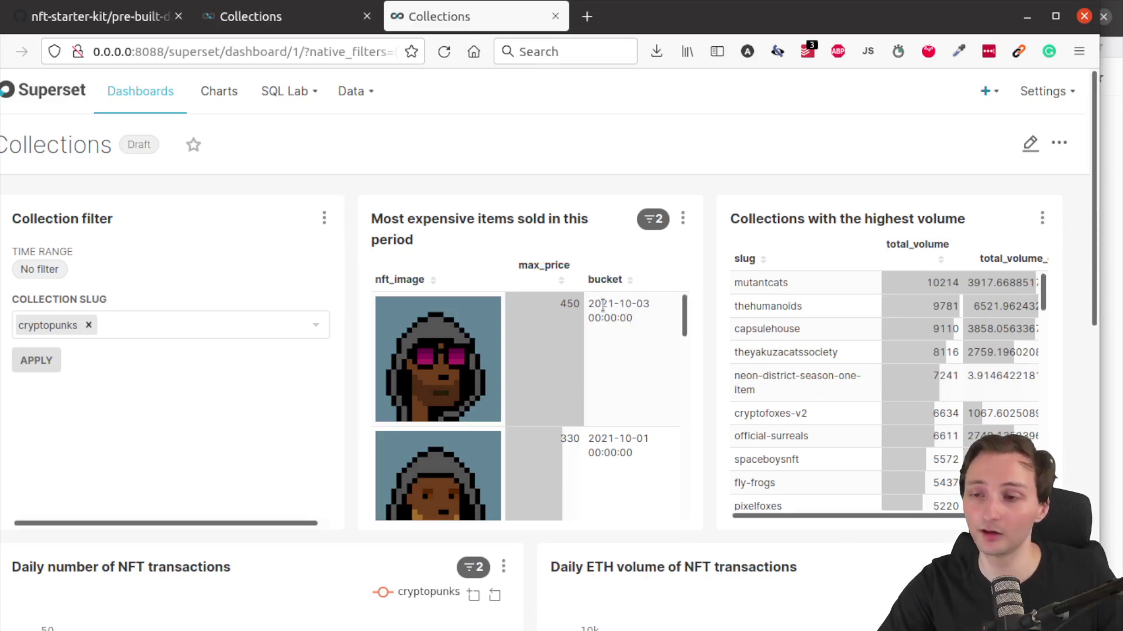
Open CryptoPunk #4220 on OpenSea, highlight its 450 sale in Item Activity, and return to Collections.
{"action": "middle_click", "coordinate": [426, 362]}
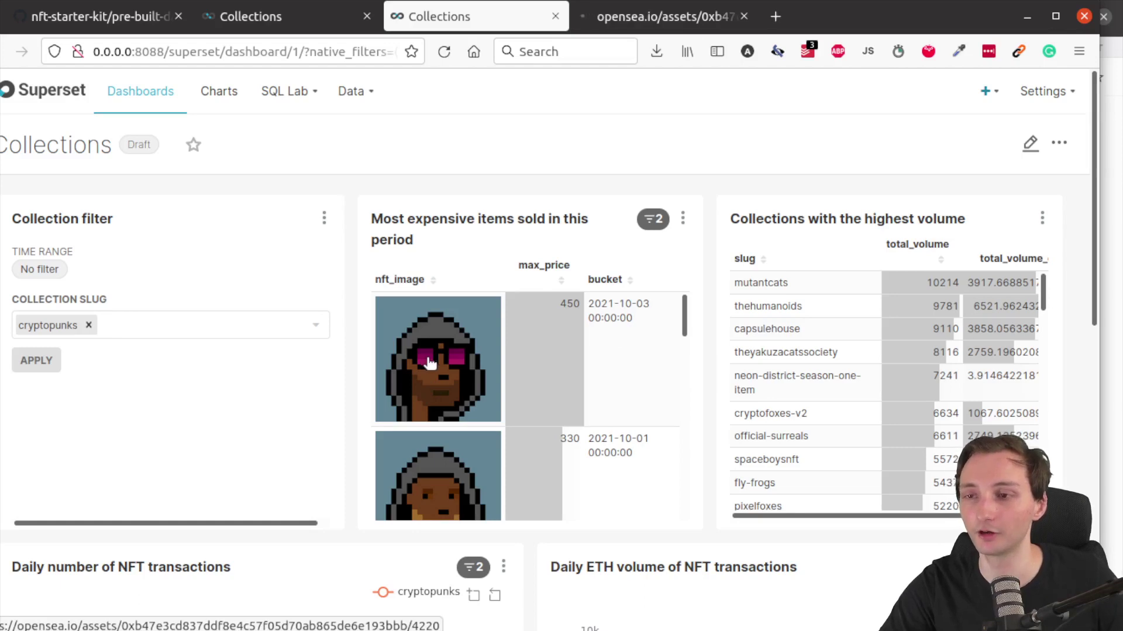
{"action": "left_click", "coordinate": [692, 19]}
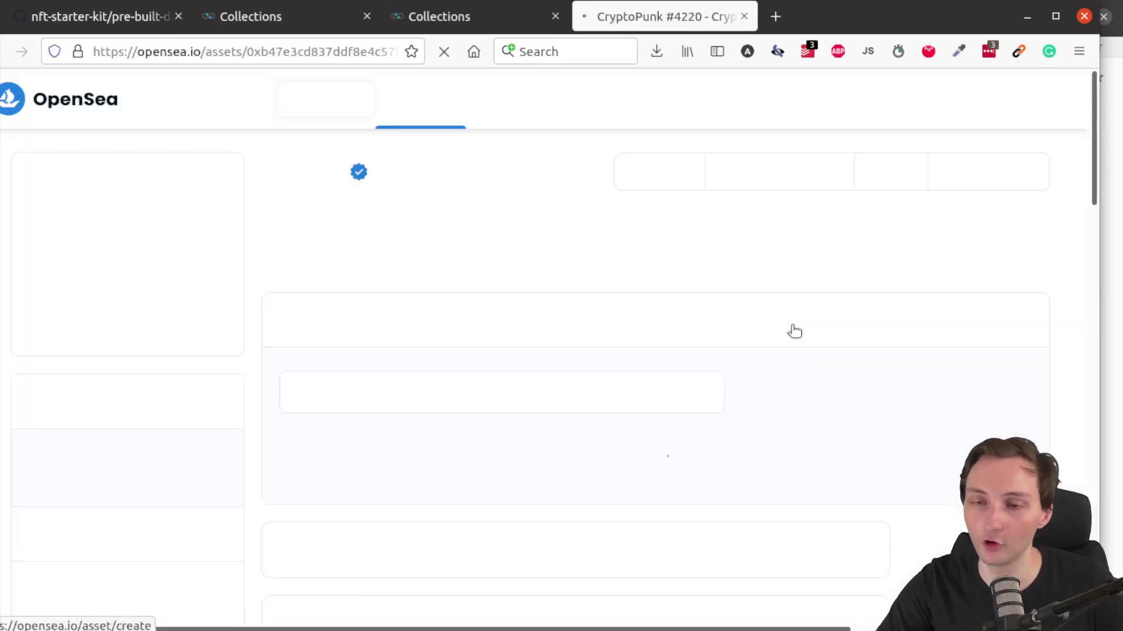
{"action": "scroll", "coordinate": [785, 325], "scroll_direction": "down", "scroll_amount": 10}
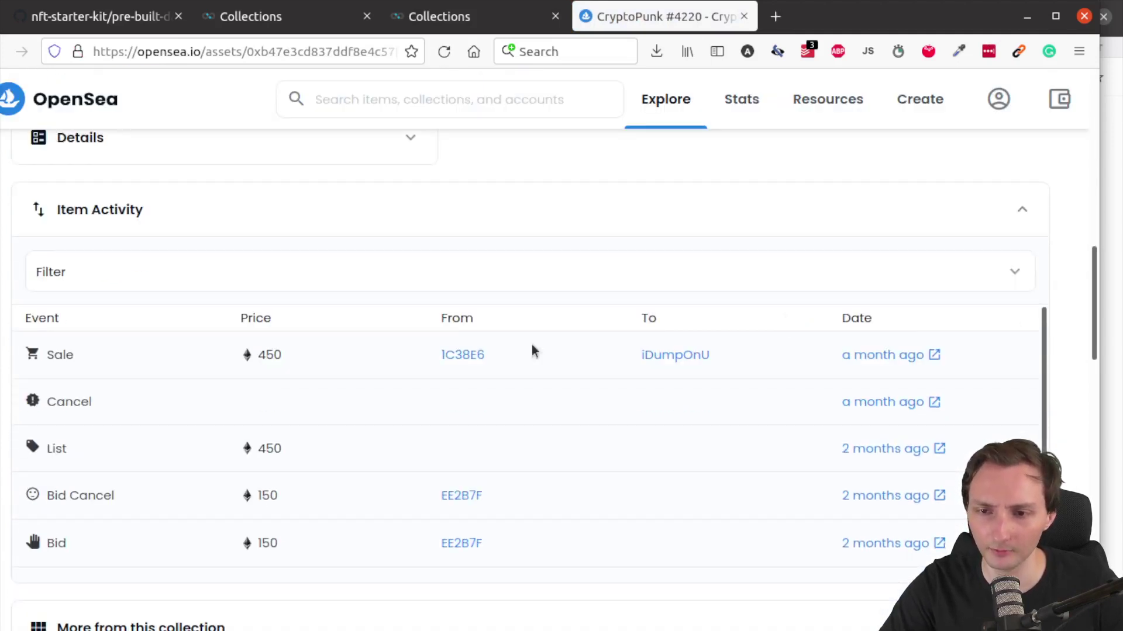
{"action": "scroll", "coordinate": [302, 465], "scroll_direction": "up", "scroll_amount": 2}
{"action": "scroll", "coordinate": [307, 433], "scroll_direction": "down", "scroll_amount": 2}
{"action": "mouse_move", "coordinate": [1, 325]}
{"action": "left_mouse_down"}
{"action": "mouse_move", "coordinate": [534, 380]}
{"action": "mouse_move", "coordinate": [1029, 391]}
{"action": "mouse_move", "coordinate": [1041, 380]}
{"action": "left_mouse_up"}
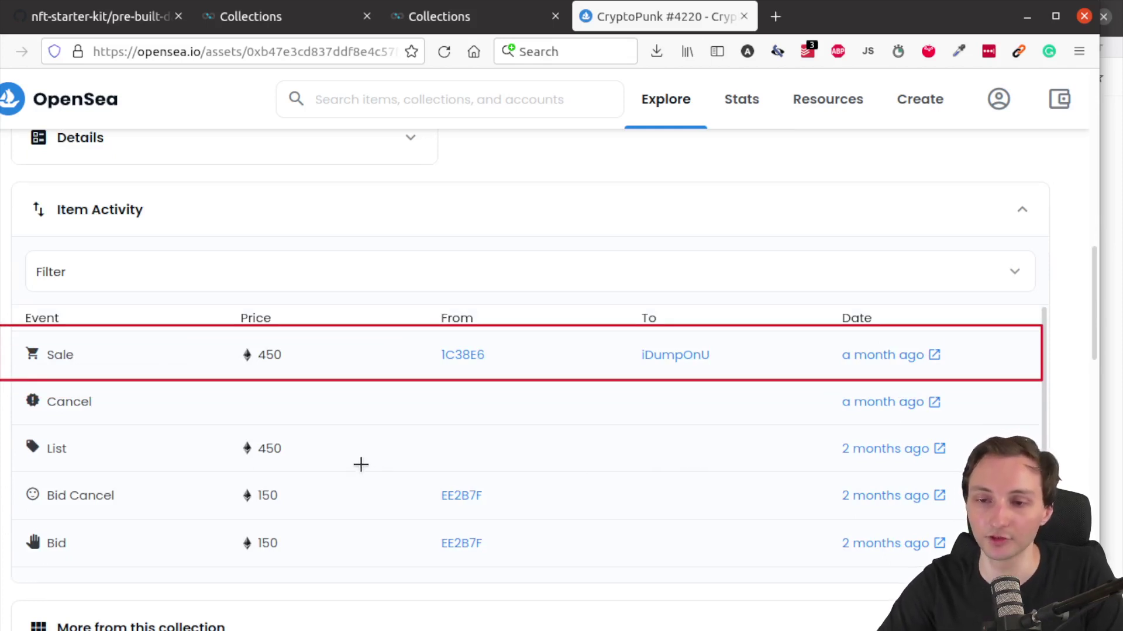
{"action": "key", "text": "Escape"}
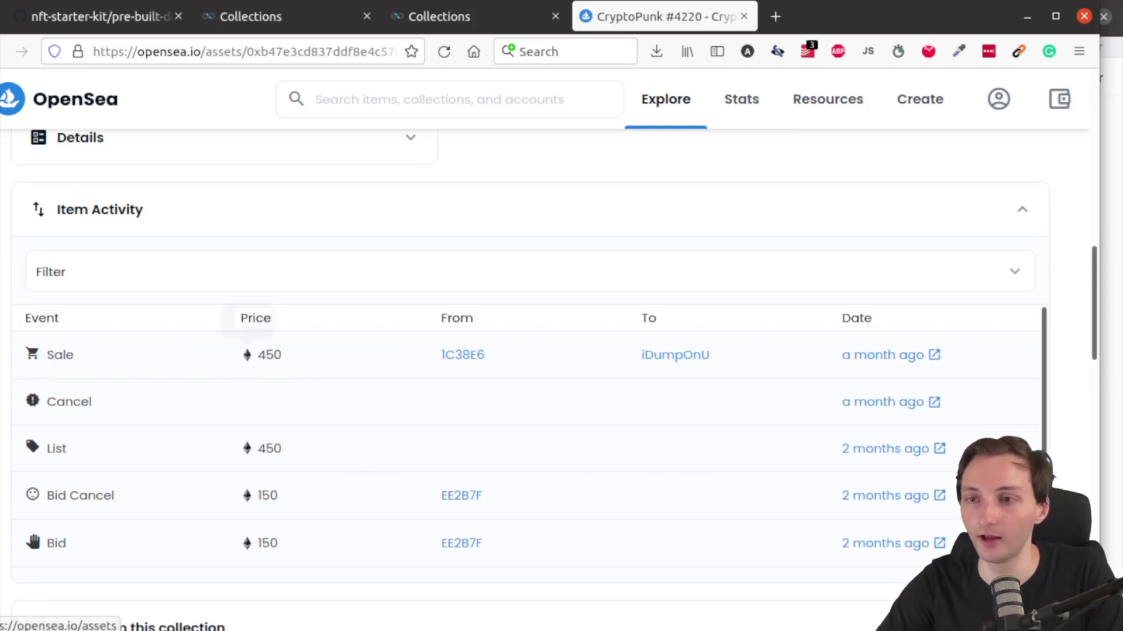
{"action": "left_click", "coordinate": [544, 5]}
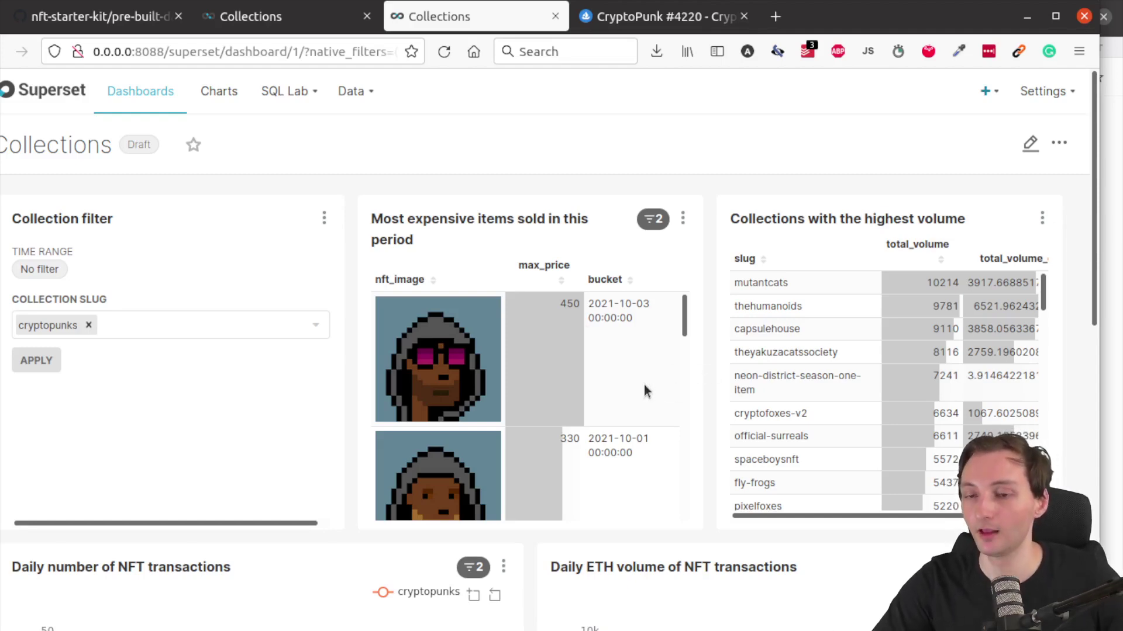
{"action": "scroll", "coordinate": [264, 381], "scroll_direction": "down", "scroll_amount": 3}
{"action": "scroll", "coordinate": [261, 381], "scroll_direction": "up", "scroll_amount": 3}
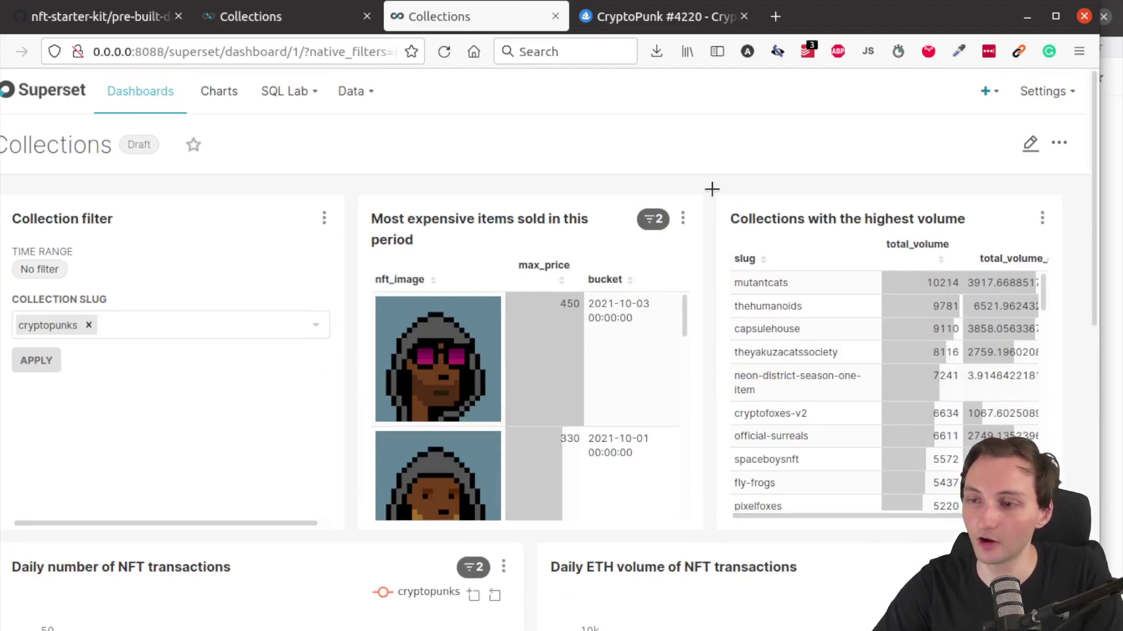
{"action": "mouse_move", "coordinate": [721, 190]}
{"action": "left_mouse_down"}
{"action": "mouse_move", "coordinate": [985, 385]}
{"action": "mouse_move", "coordinate": [1060, 518]}
{"action": "left_mouse_up"}
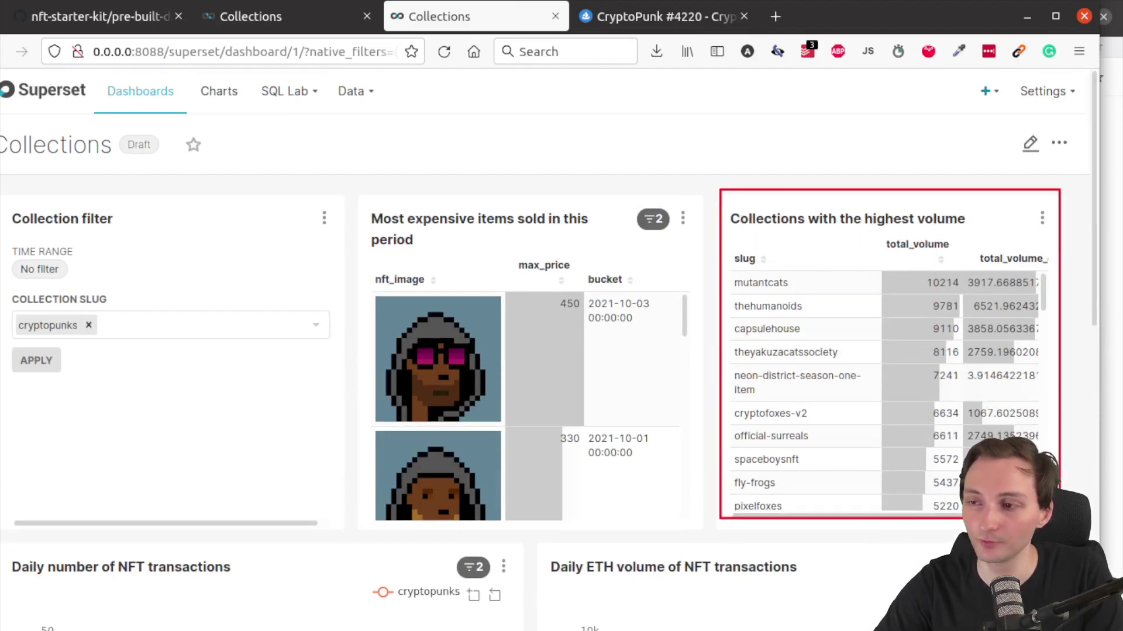
{"action": "mouse_move", "coordinate": [920, 371]}
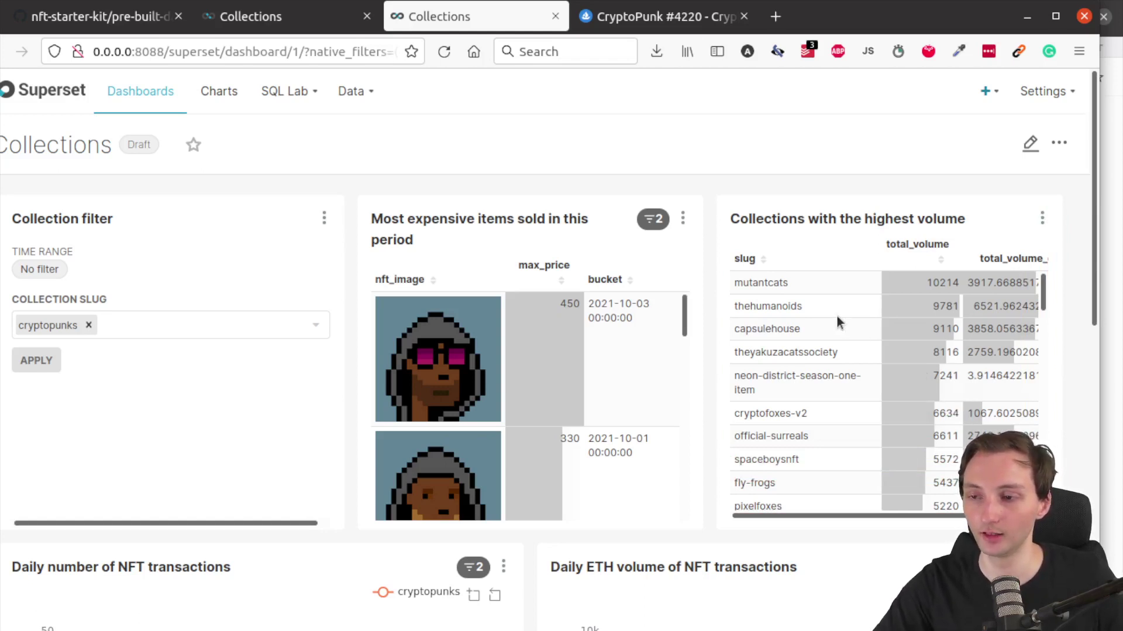
{"action": "left_click", "coordinate": [778, 304]}
{"action": "left_click", "coordinate": [781, 302]}
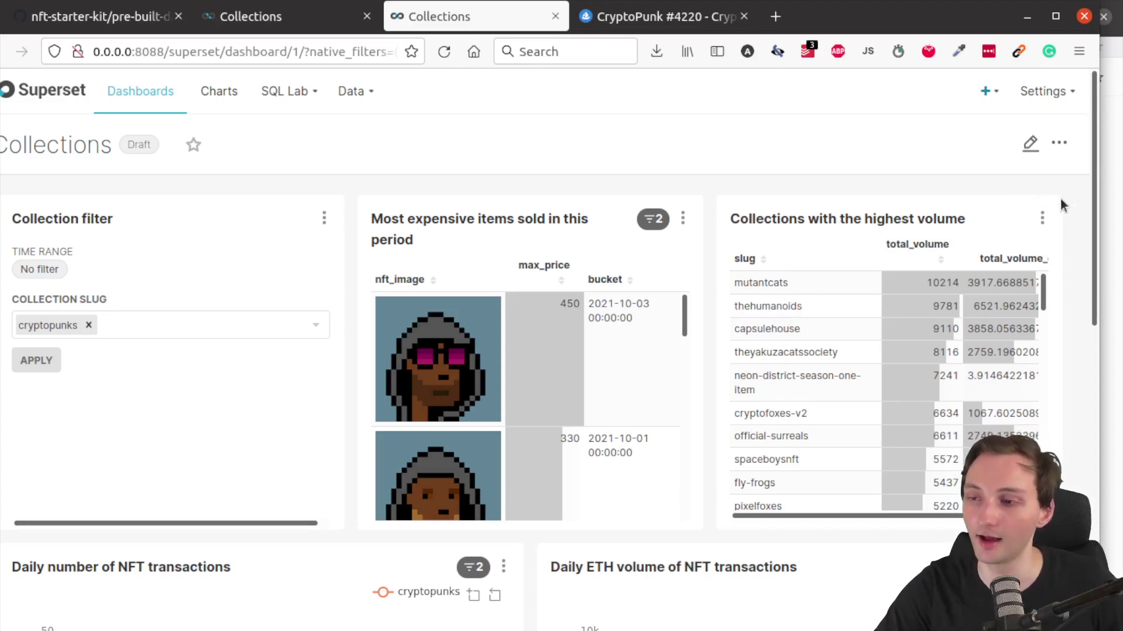
{"action": "scroll", "coordinate": [1068, 216], "scroll_direction": "down", "scroll_amount": 3}
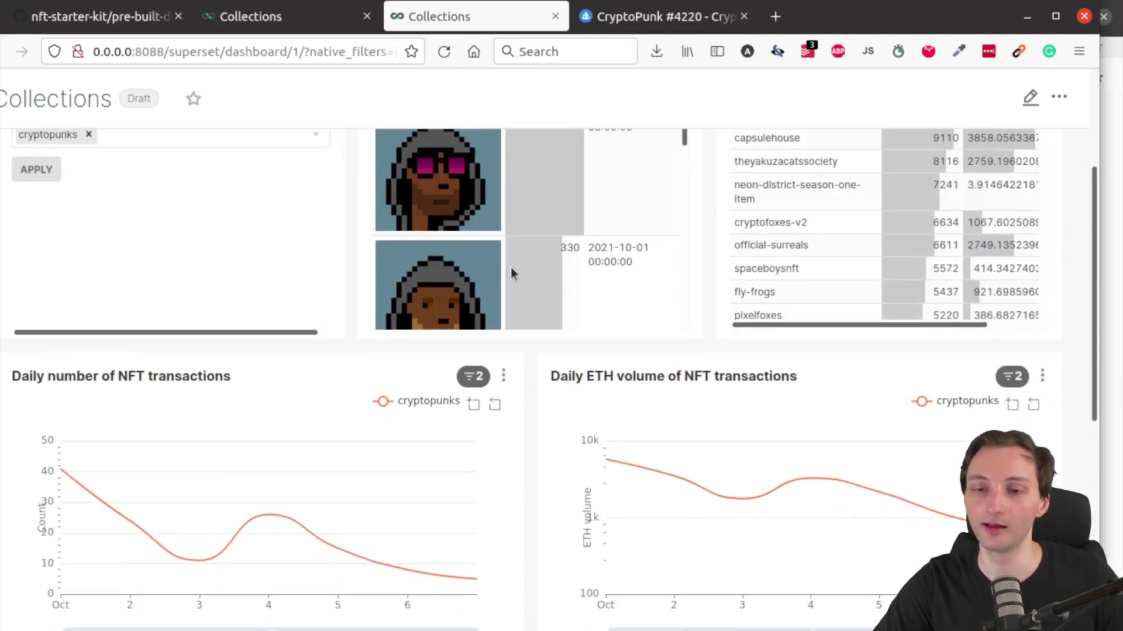
{"action": "scroll", "coordinate": [516, 308], "scroll_direction": "down", "scroll_amount": 3}
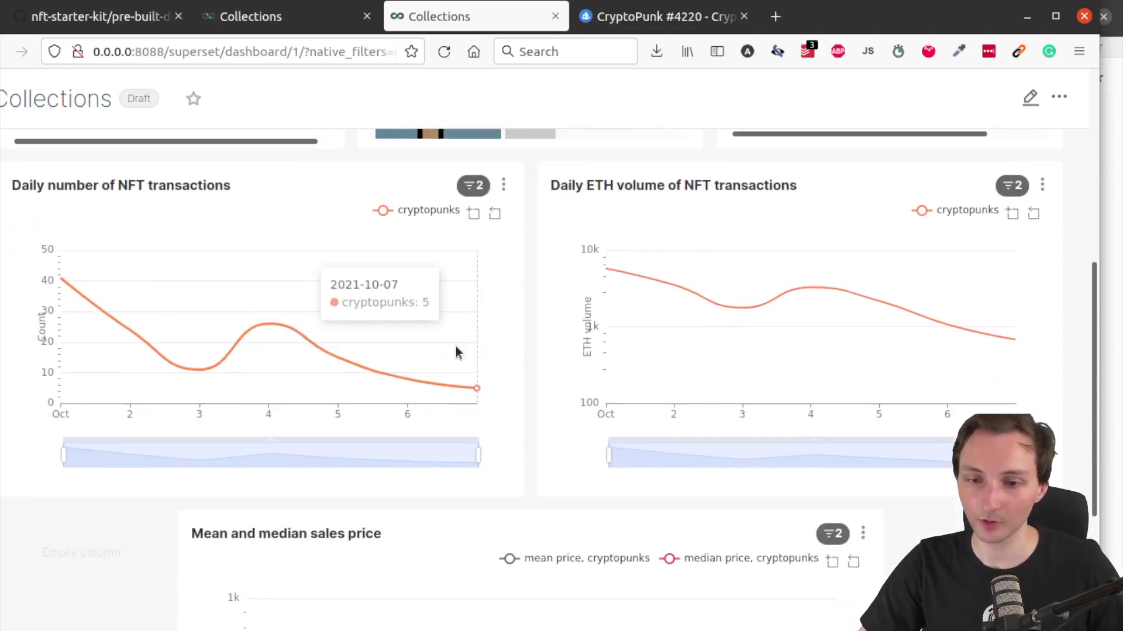
{"action": "scroll", "coordinate": [453, 344], "scroll_direction": "up", "scroll_amount": 2}
{"action": "scroll", "coordinate": [450, 343], "scroll_direction": "down", "scroll_amount": 5}
{"action": "scroll", "coordinate": [456, 386], "scroll_direction": "up", "scroll_amount": 5}
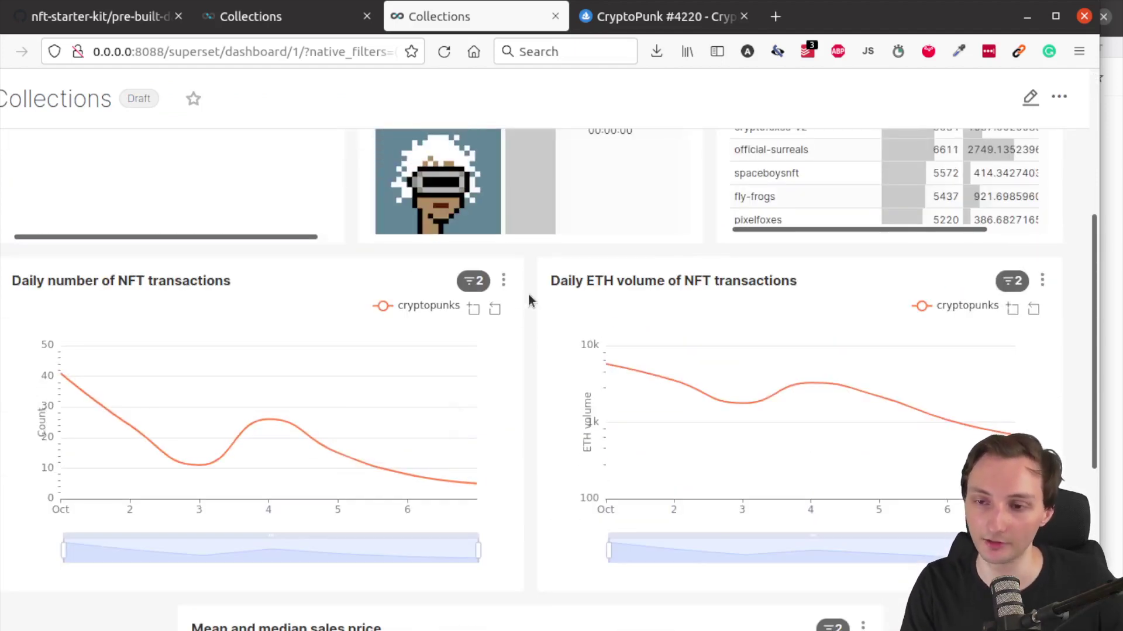
{"action": "mouse_move", "coordinate": [1, 260]}
{"action": "left_mouse_down"}
{"action": "mouse_move", "coordinate": [233, 473]}
{"action": "mouse_move", "coordinate": [513, 585]}
{"action": "left_mouse_up"}
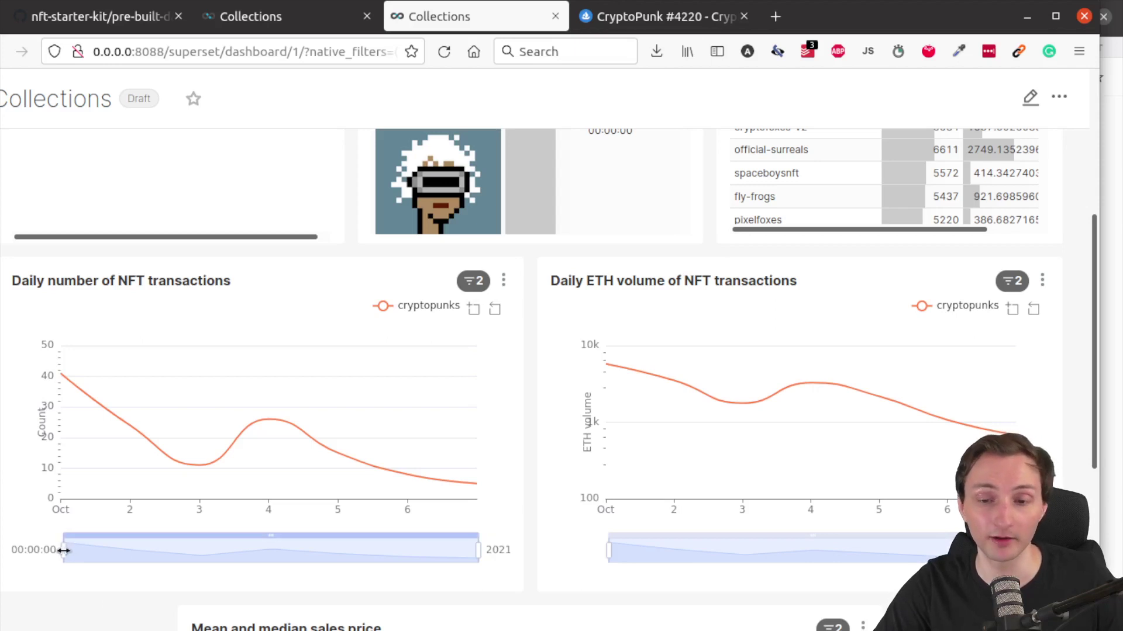
{"action": "left_click_drag", "start_coordinate": [63, 551], "coordinate": [37, 549]}
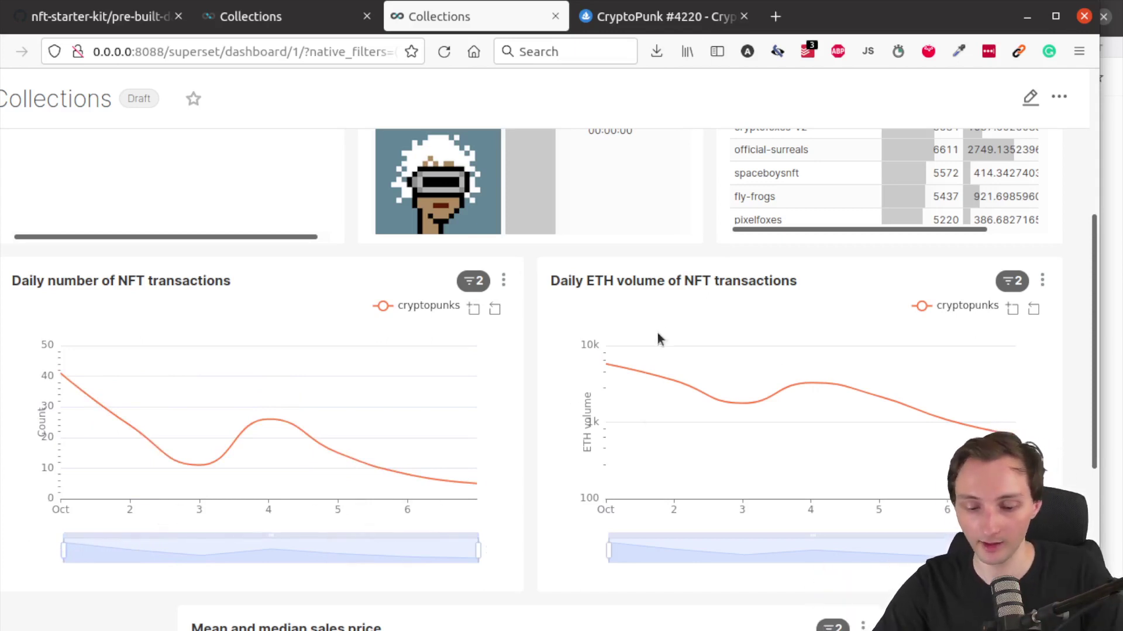
{"action": "left_click_drag", "start_coordinate": [543, 258], "coordinate": [890, 485]}
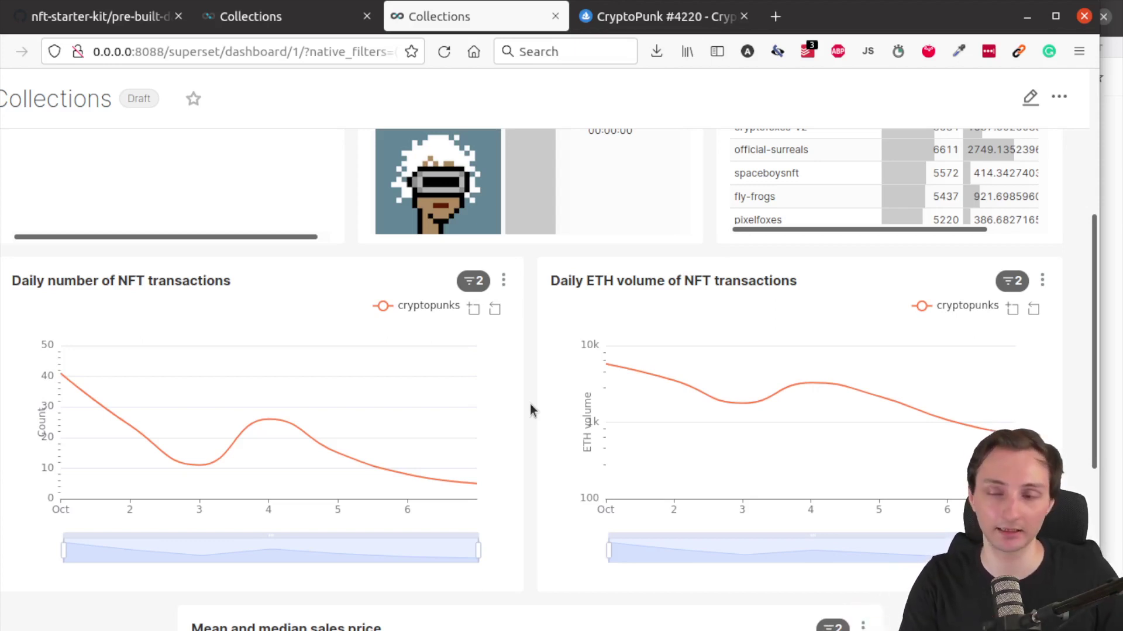
{"action": "scroll", "coordinate": [552, 358], "scroll_direction": "down", "scroll_amount": 5}
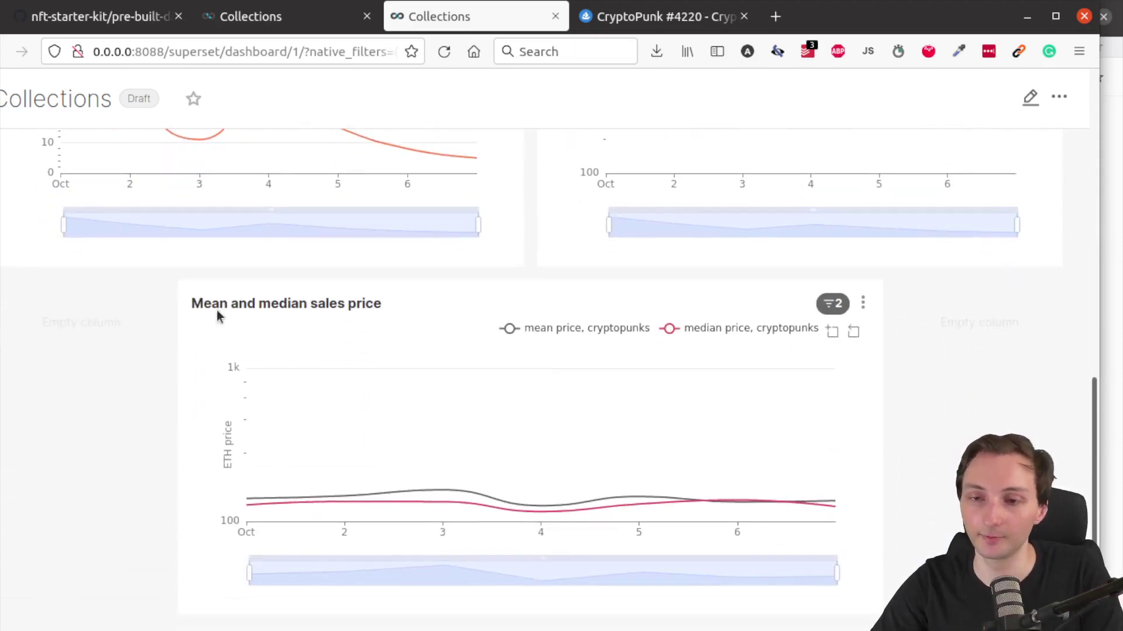
{"action": "mouse_move", "coordinate": [179, 290]}
{"action": "left_mouse_down"}
{"action": "mouse_move", "coordinate": [240, 343]}
{"action": "mouse_move", "coordinate": [848, 527]}
{"action": "mouse_move", "coordinate": [865, 601]}
{"action": "mouse_move", "coordinate": [928, 606]}
{"action": "left_mouse_up"}
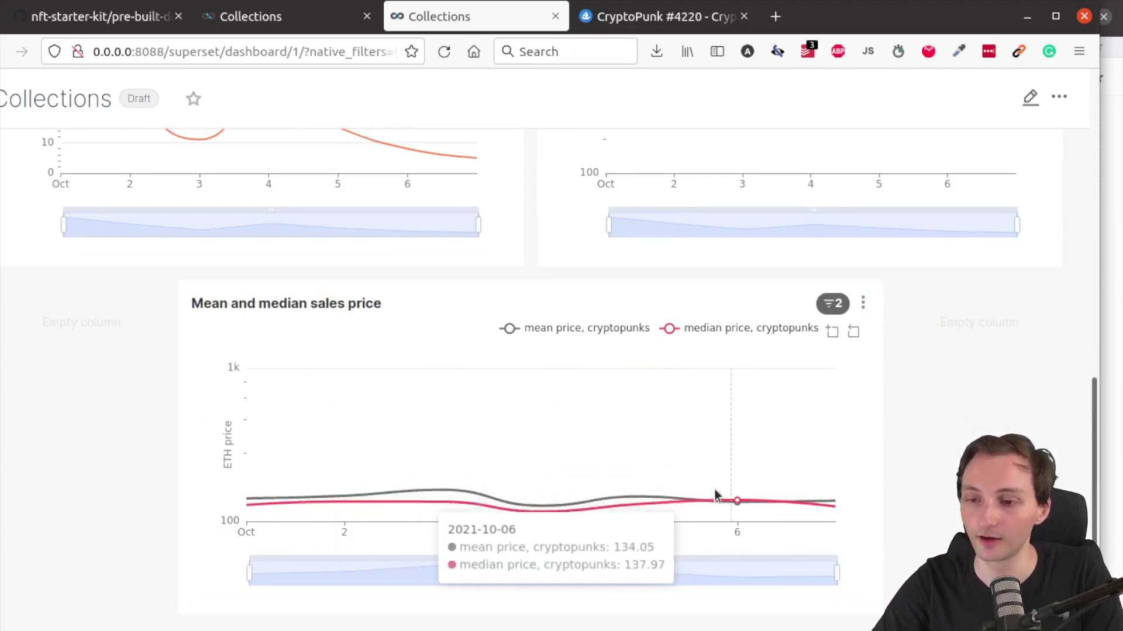
{"action": "scroll", "coordinate": [897, 401], "scroll_direction": "up", "scroll_amount": 10}
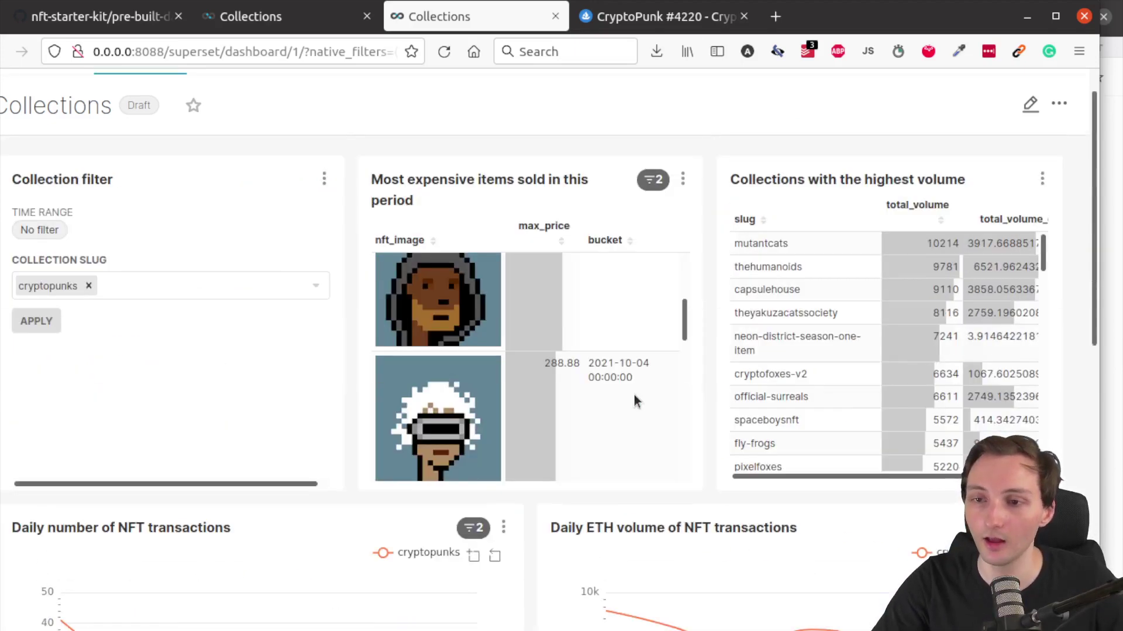
{"action": "scroll", "coordinate": [621, 383], "scroll_direction": "down", "scroll_amount": 2}
Swap cryptopunks for cryptokitties in the Collection Slug filter and apply it.
{"action": "scroll", "coordinate": [605, 386], "scroll_direction": "up", "scroll_amount": 2}
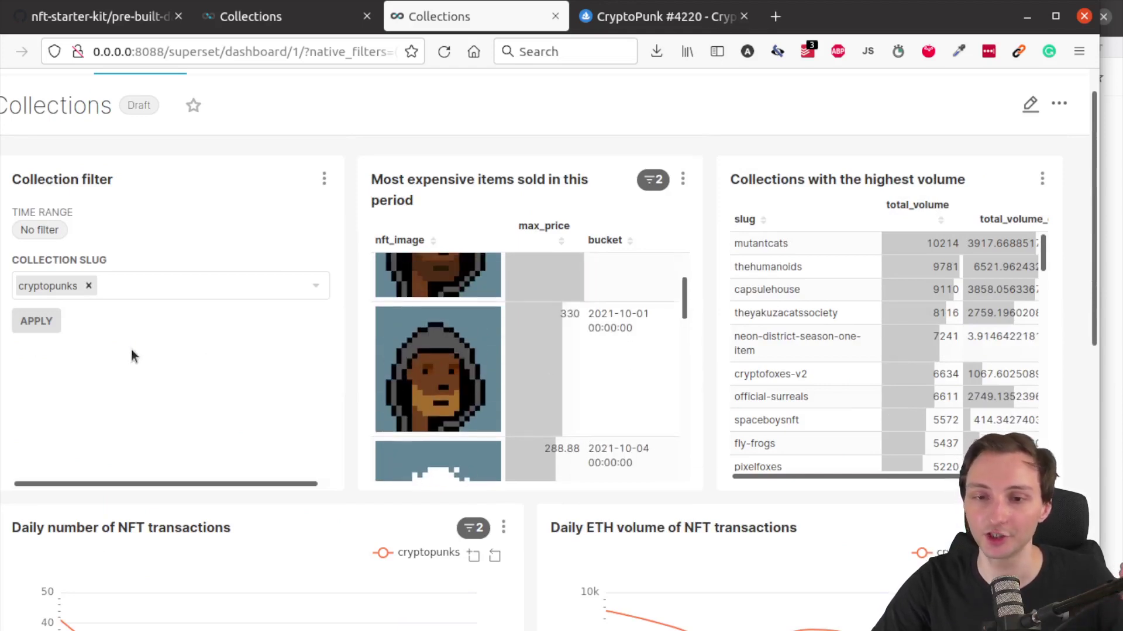
{"action": "left_click", "coordinate": [89, 288]}
{"action": "left_click", "coordinate": [116, 288]}
{"action": "type", "text": "c"}
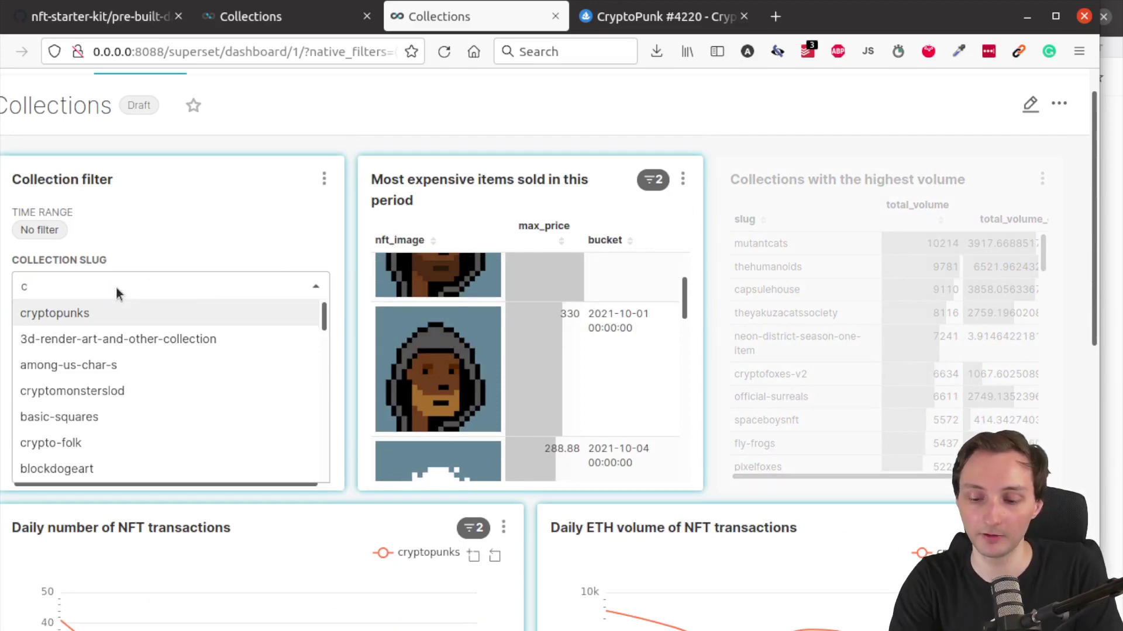
{"action": "type", "text": "ryptokitties"}
{"action": "left_click", "coordinate": [134, 316]}
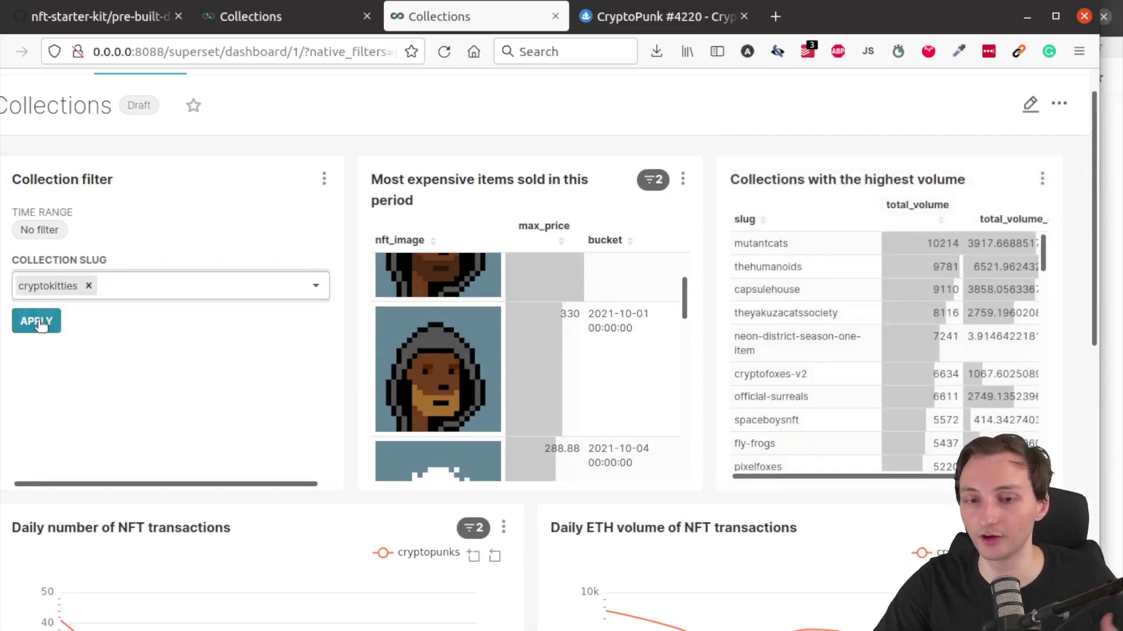
{"action": "left_click", "coordinate": [36, 321]}
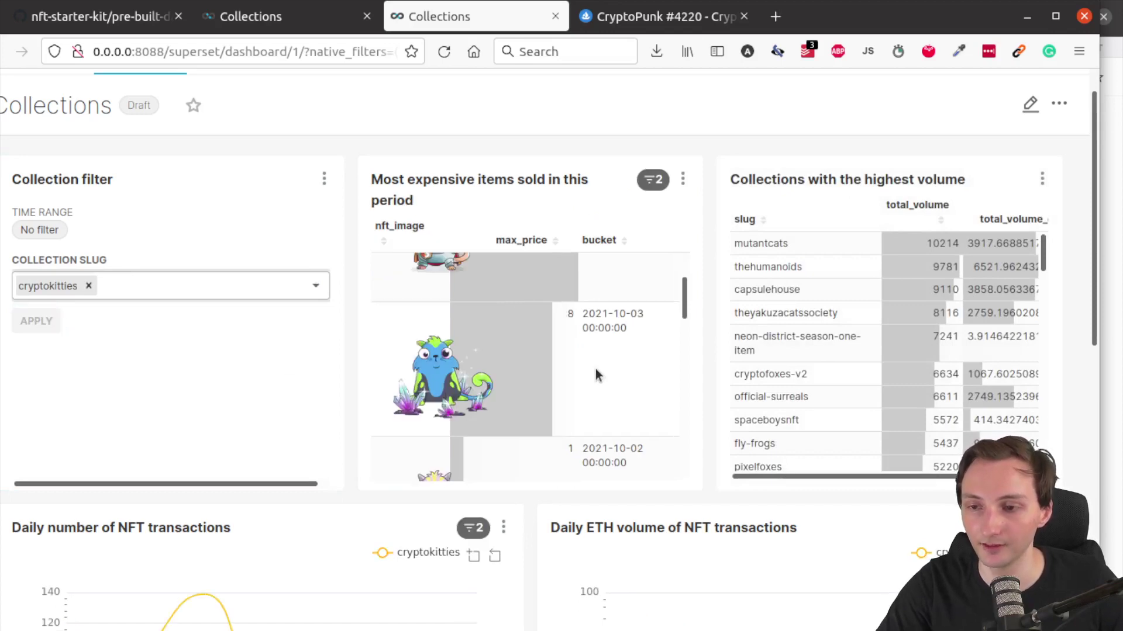
{"action": "scroll", "coordinate": [597, 375], "scroll_direction": "up", "scroll_amount": 2}
{"action": "scroll", "coordinate": [331, 181], "scroll_direction": "down", "scroll_amount": 3}
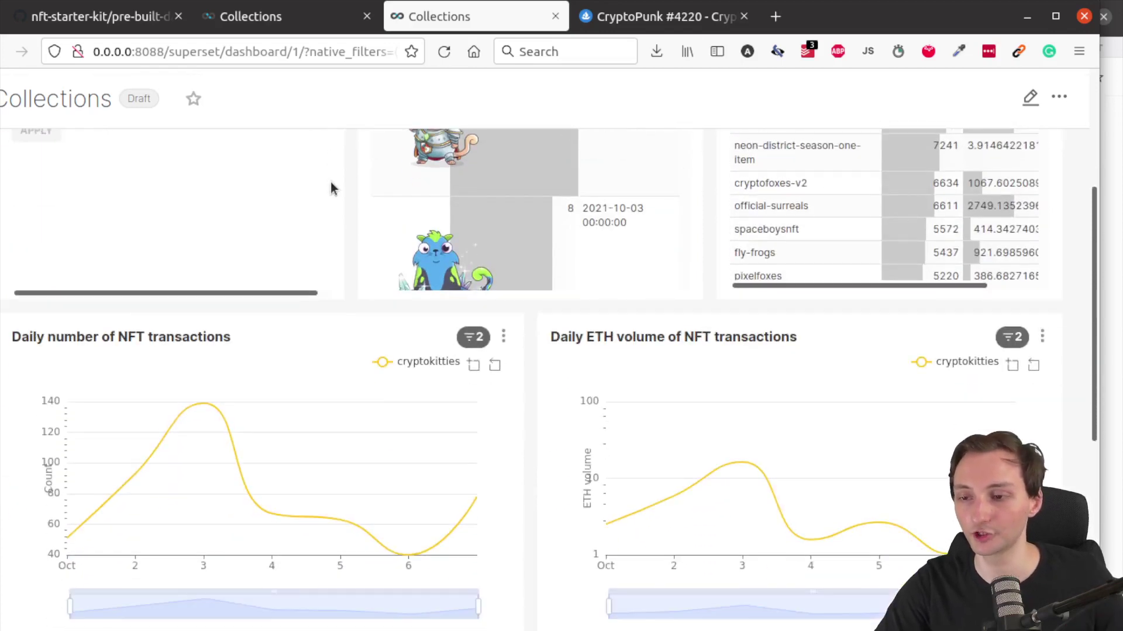
{"action": "scroll", "coordinate": [324, 257], "scroll_direction": "down", "scroll_amount": 6}
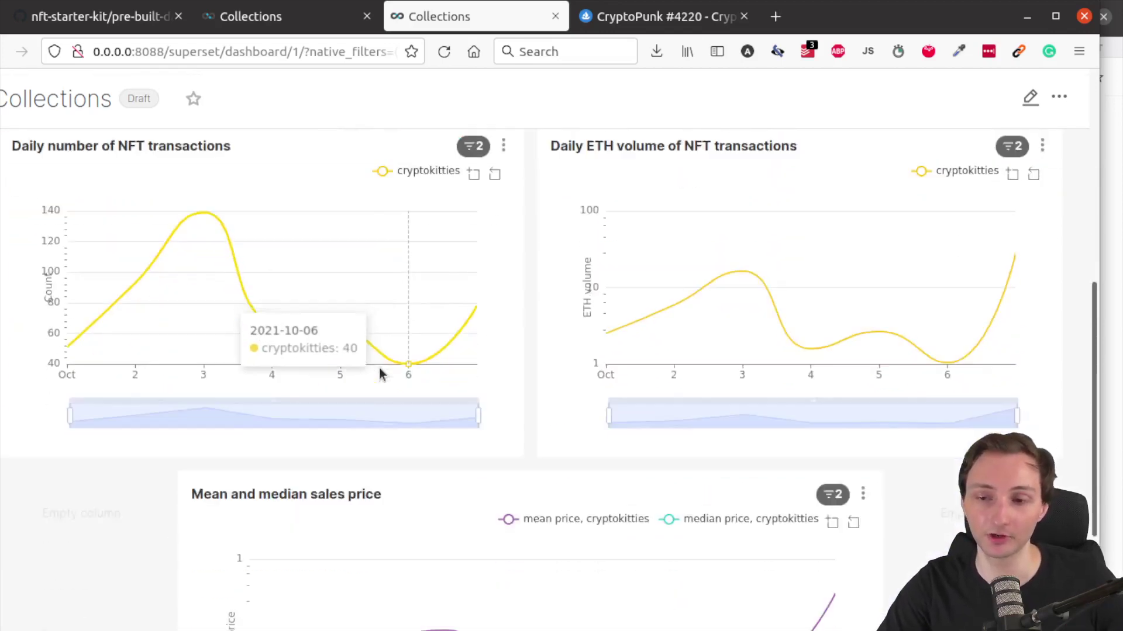
{"action": "scroll", "coordinate": [394, 370], "scroll_direction": "up", "scroll_amount": 9}
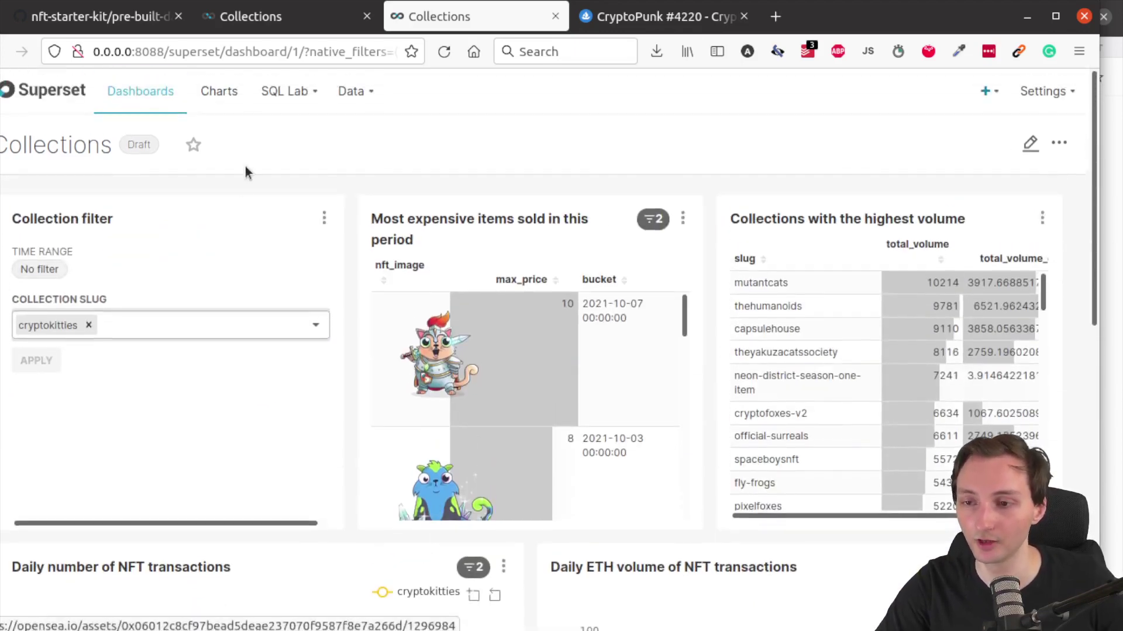
Add cryptopunks alongside cryptokitties in the Collection Slug filter and apply it.
{"action": "scroll", "coordinate": [246, 171], "scroll_direction": "down", "scroll_amount": 1}
{"action": "scroll", "coordinate": [257, 292], "scroll_direction": "up", "scroll_amount": 2}
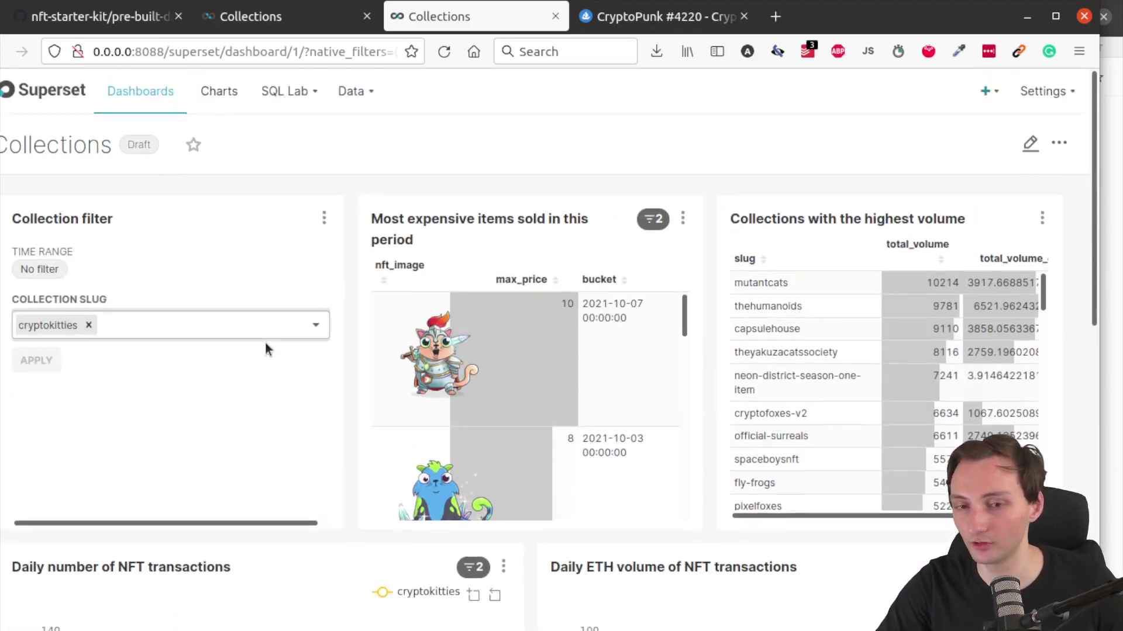
{"action": "left_click", "coordinate": [194, 320]}
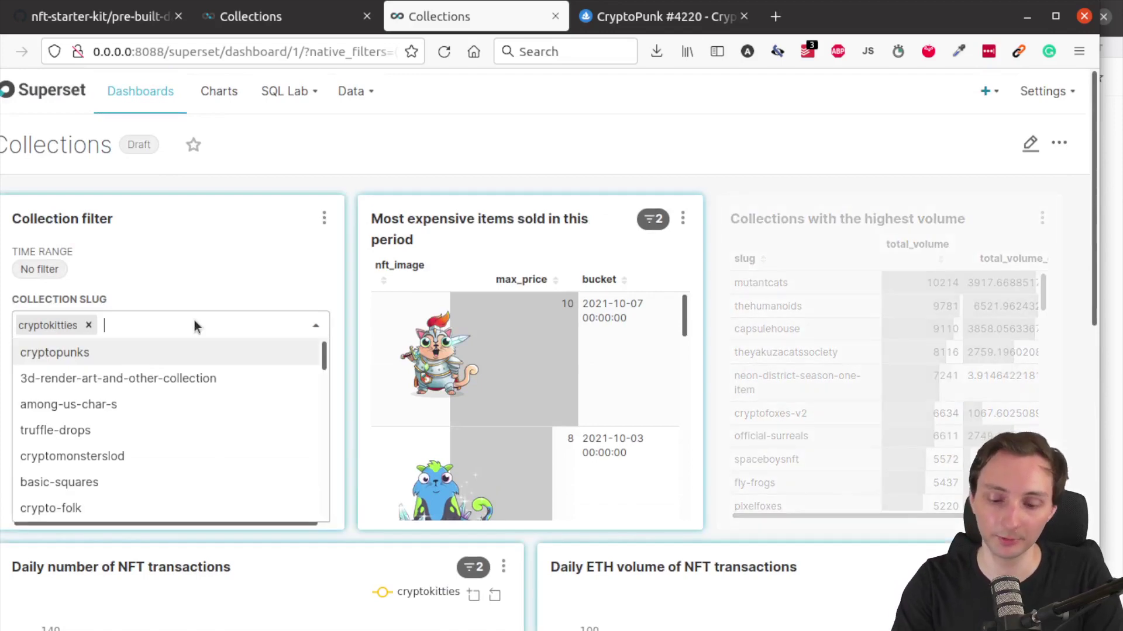
{"action": "type", "text": "crpy"}
{"action": "key", "text": "BackSpace"}
{"action": "key", "text": "BackSpace"}
{"action": "type", "text": "yp"}
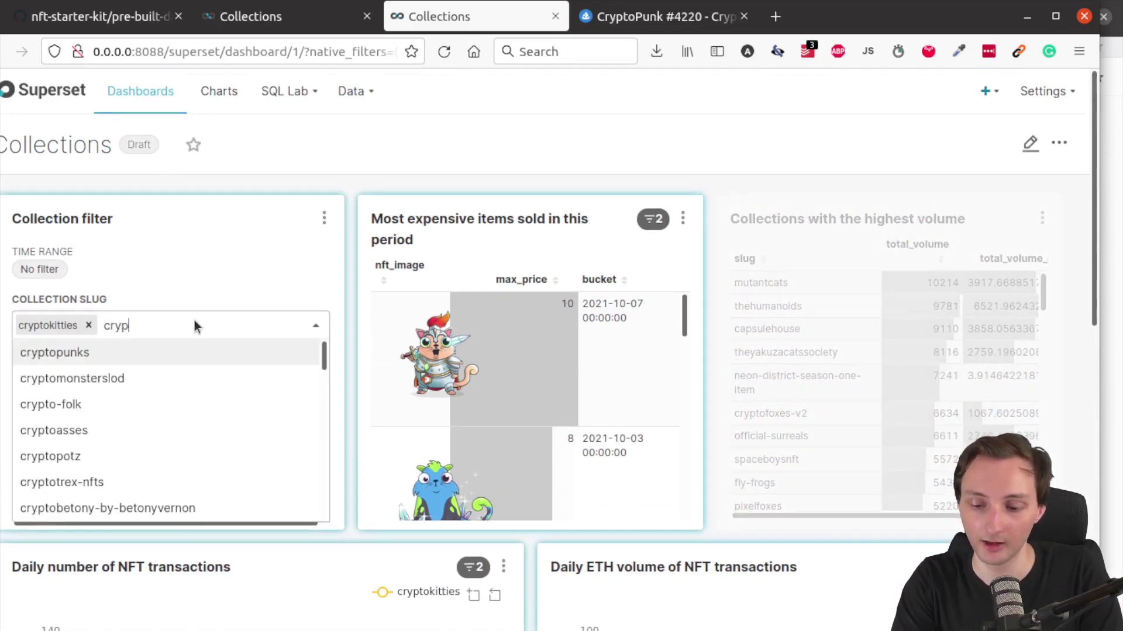
{"action": "type", "text": "topunks"}
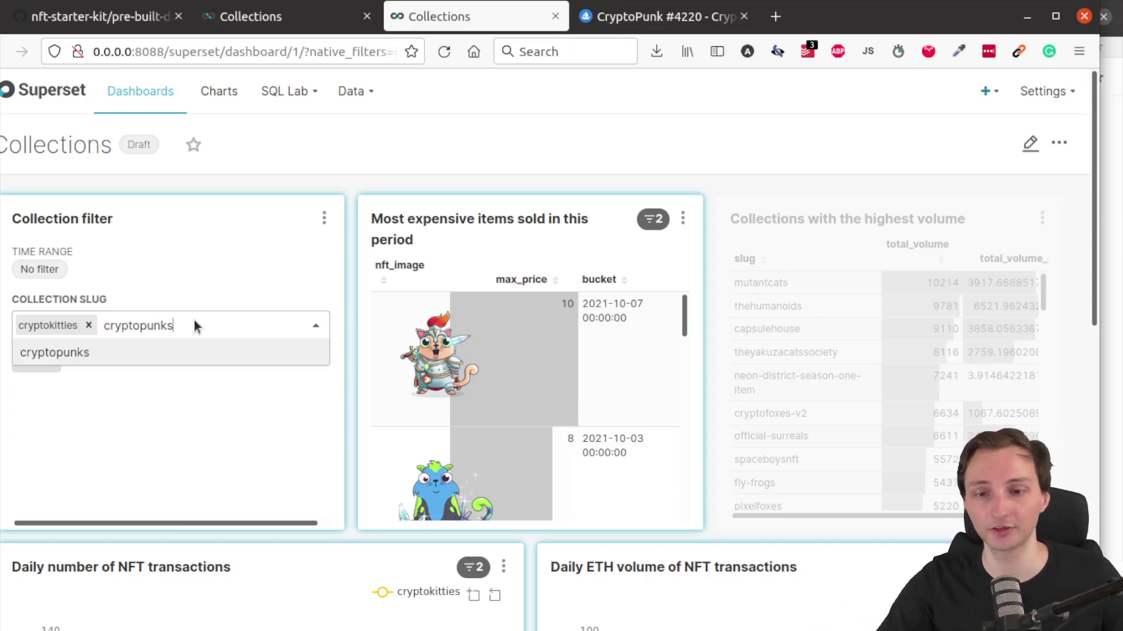
{"action": "left_click", "coordinate": [150, 353]}
{"action": "left_click", "coordinate": [51, 362]}
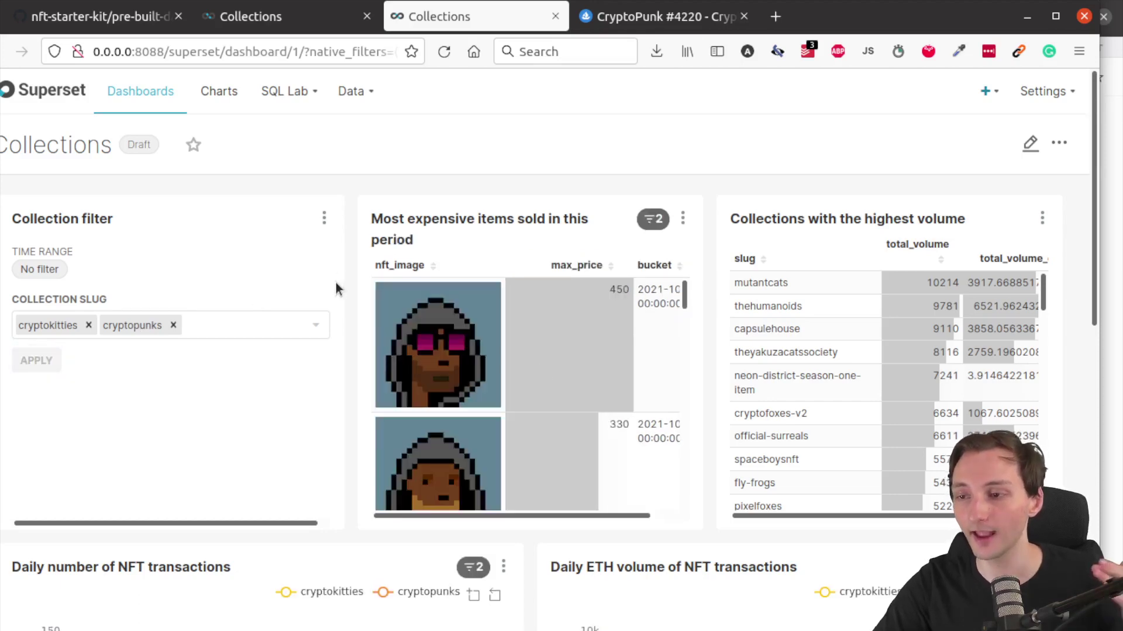
{"action": "scroll", "coordinate": [336, 282], "scroll_direction": "down", "scroll_amount": 5}
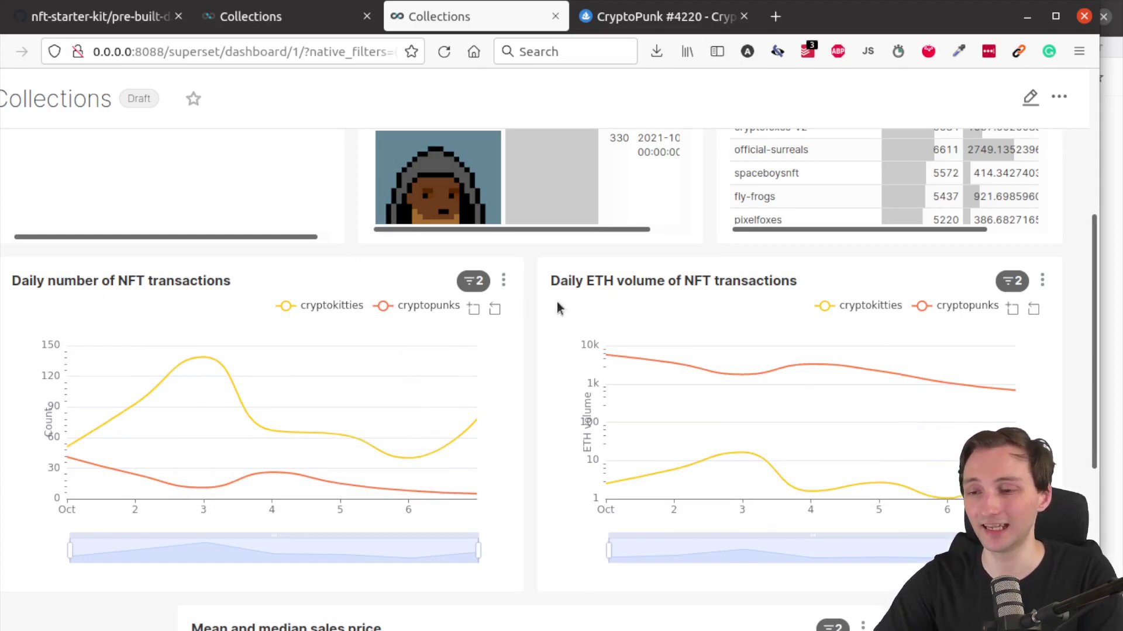
{"action": "scroll", "coordinate": [557, 304], "scroll_direction": "down", "scroll_amount": 2}
{"action": "scroll", "coordinate": [556, 303], "scroll_direction": "down", "scroll_amount": 5}
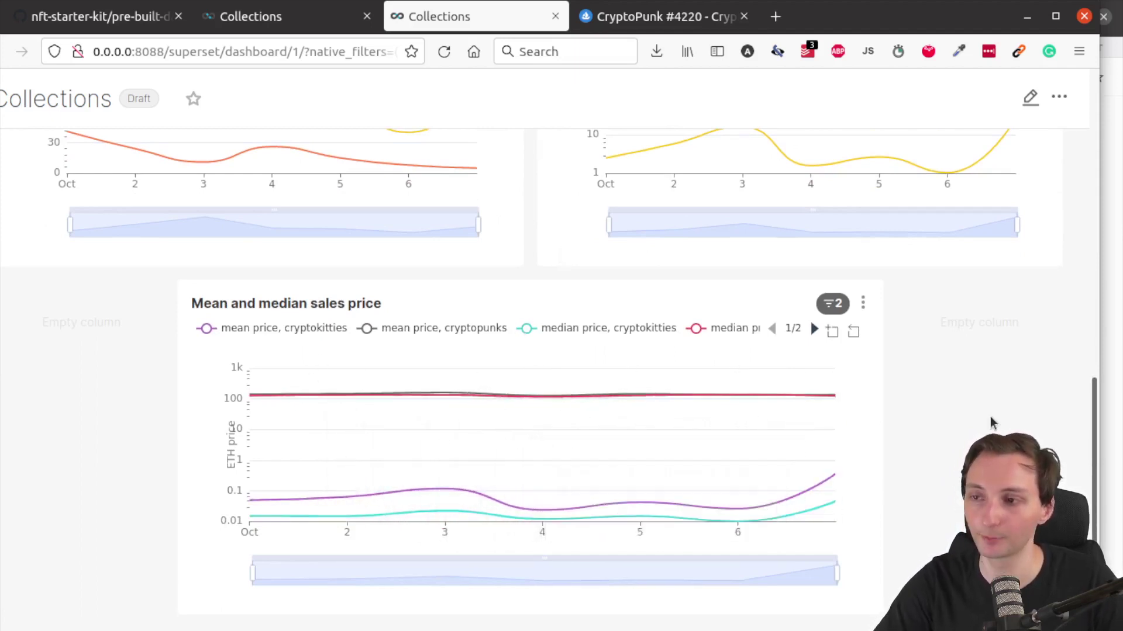
{"action": "scroll", "coordinate": [799, 425], "scroll_direction": "up", "scroll_amount": 10}
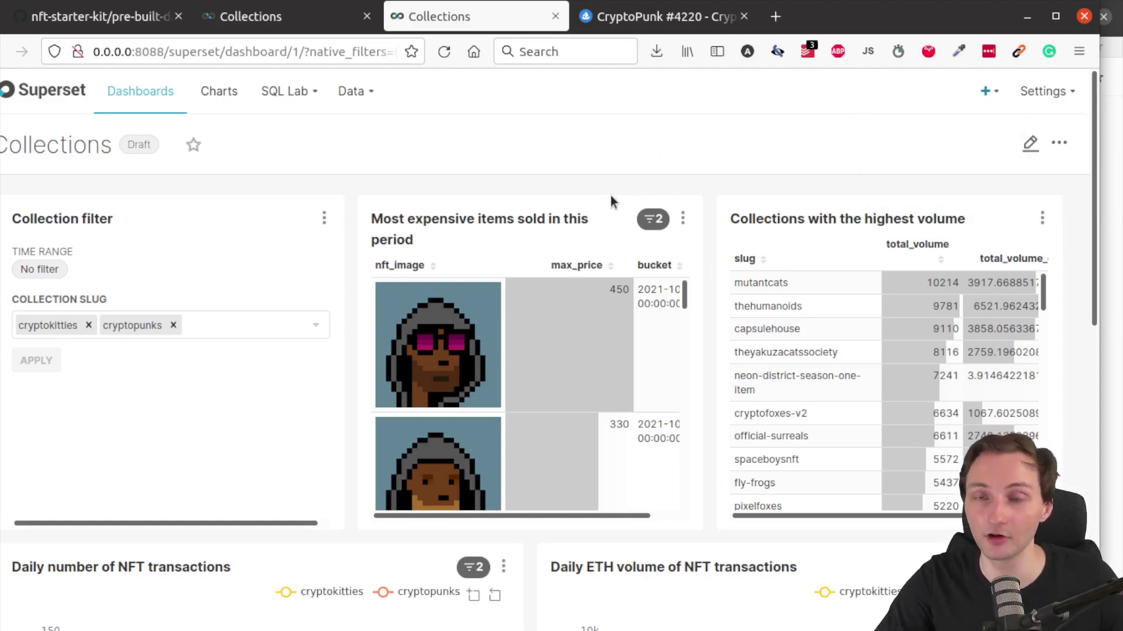
Go to the nft-starter-kit repository home and open the README's Time Travel Tigers link in a new tab.
{"action": "left_click", "coordinate": [96, 17]}
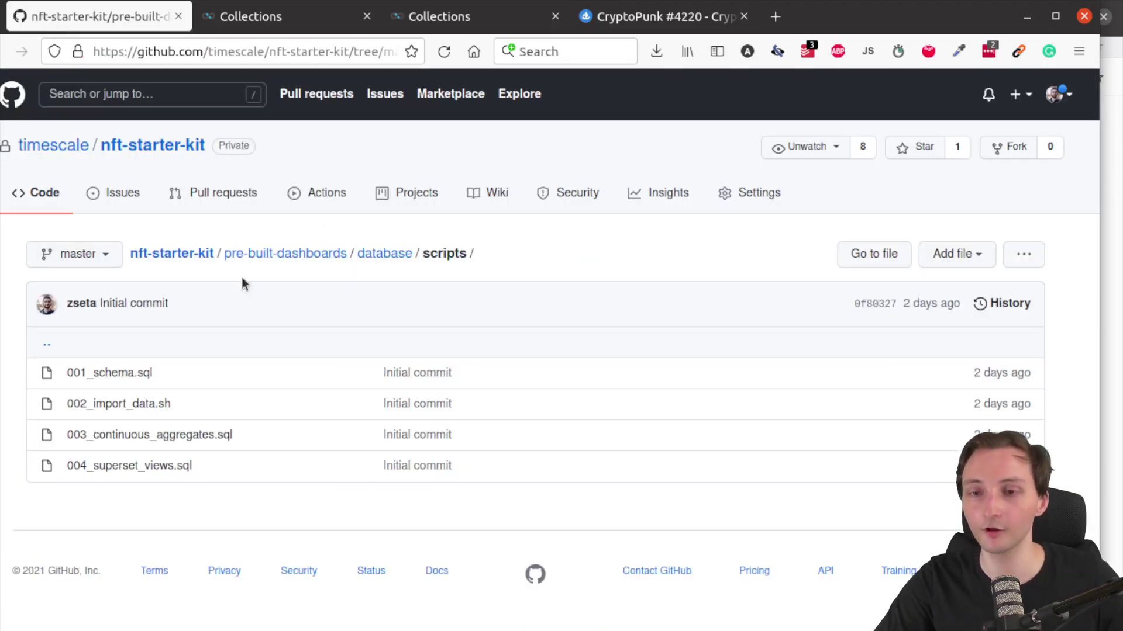
{"action": "left_click", "coordinate": [186, 253]}
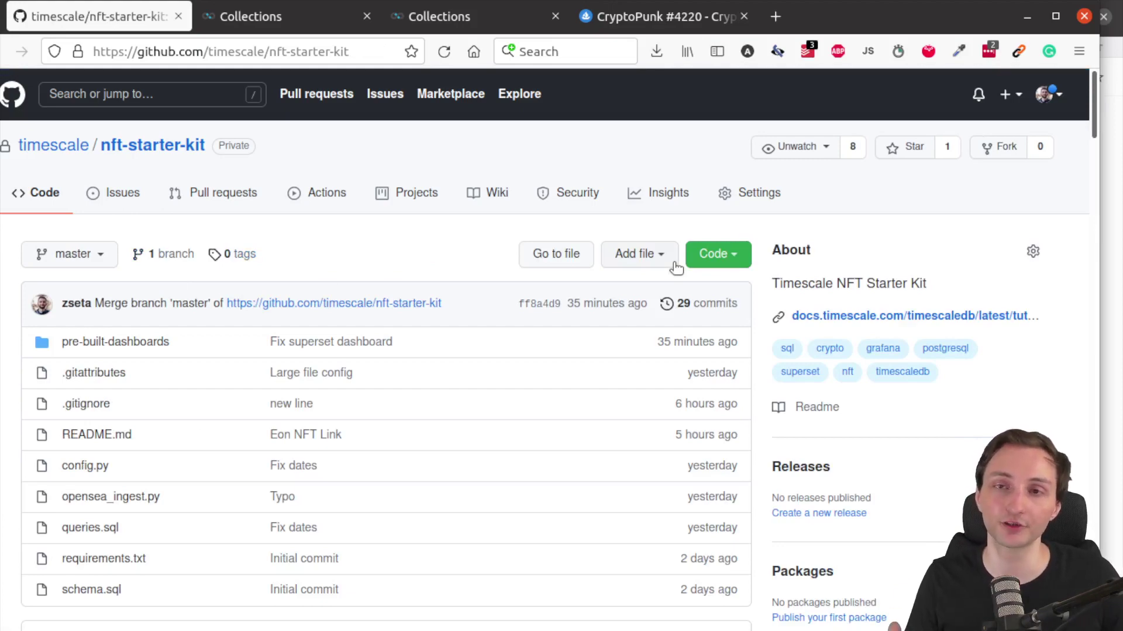
{"action": "scroll", "coordinate": [524, 358], "scroll_direction": "down", "scroll_amount": 10}
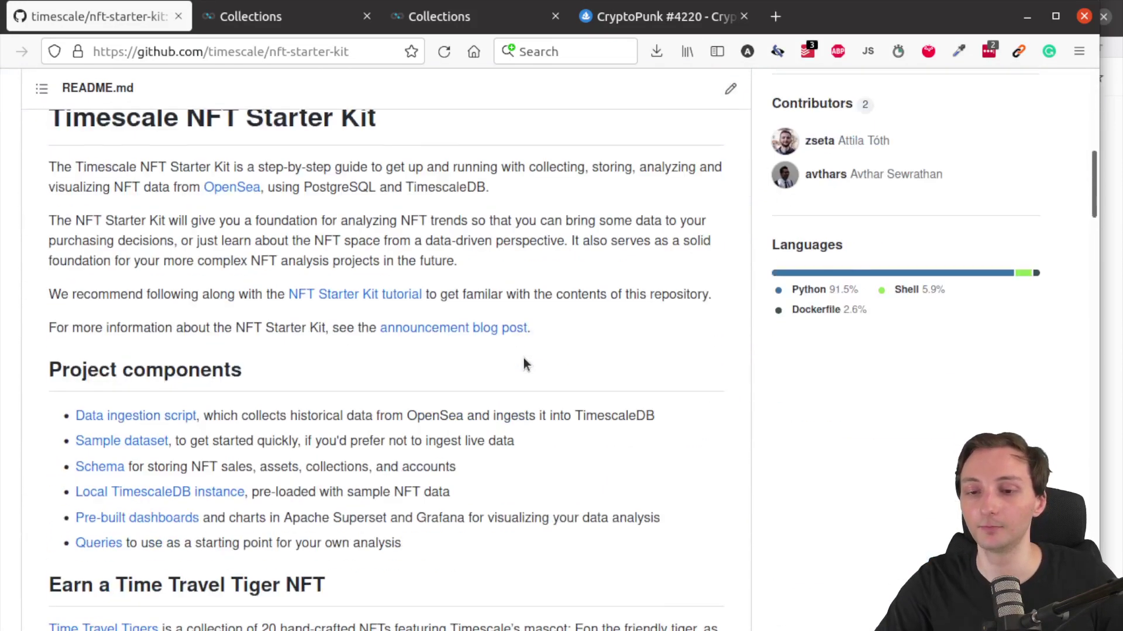
{"action": "scroll", "coordinate": [524, 359], "scroll_direction": "down", "scroll_amount": 3}
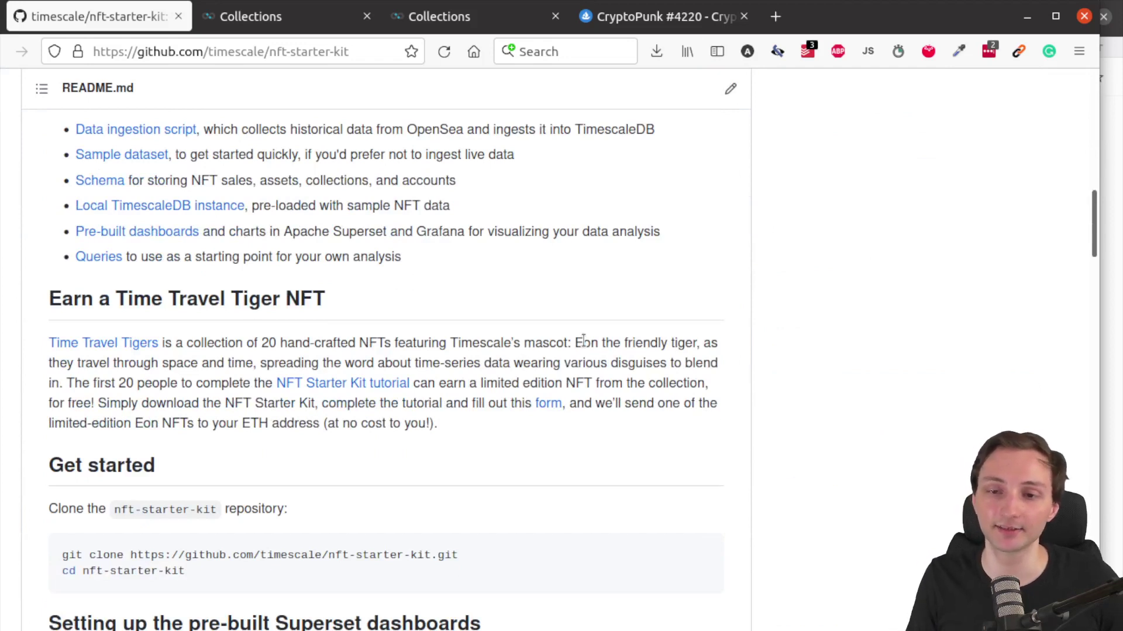
{"action": "middle_click", "coordinate": [105, 345]}
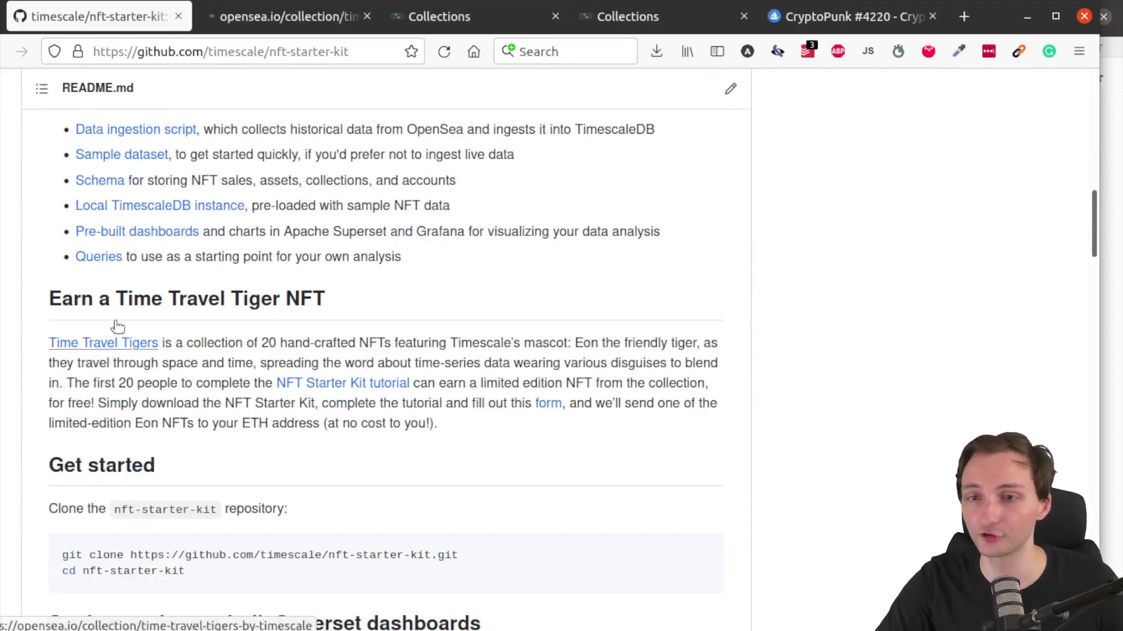
Switch to the OpenSea tab and scroll through the 23 Time Travel Tigers NFT cards.
{"action": "left_click", "coordinate": [231, 20]}
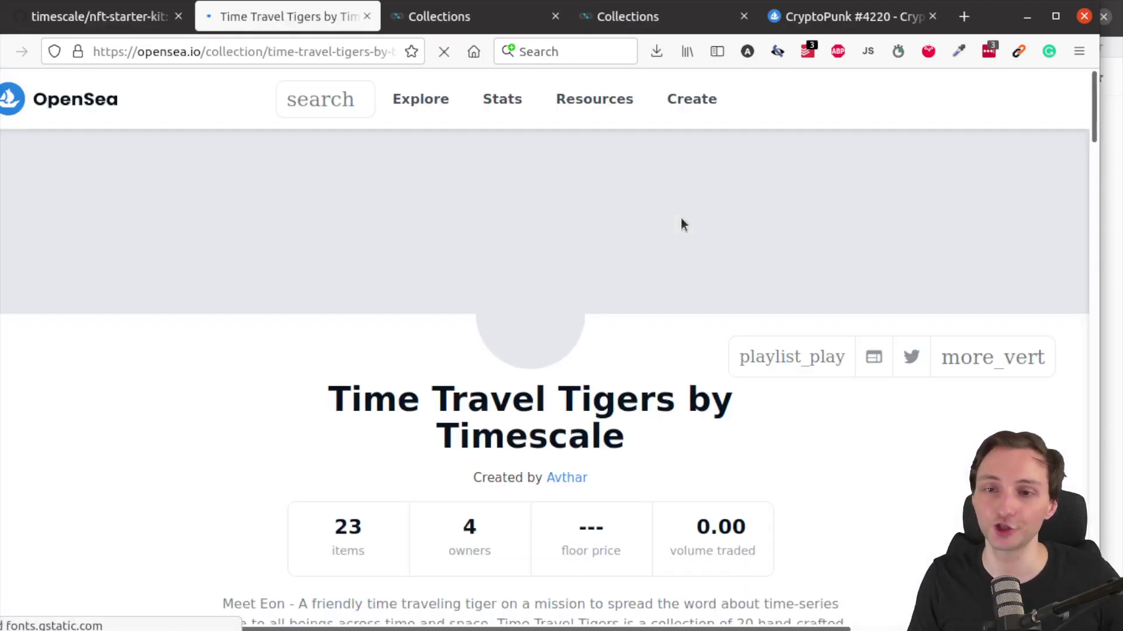
{"action": "scroll", "coordinate": [895, 330], "scroll_direction": "down", "scroll_amount": 5}
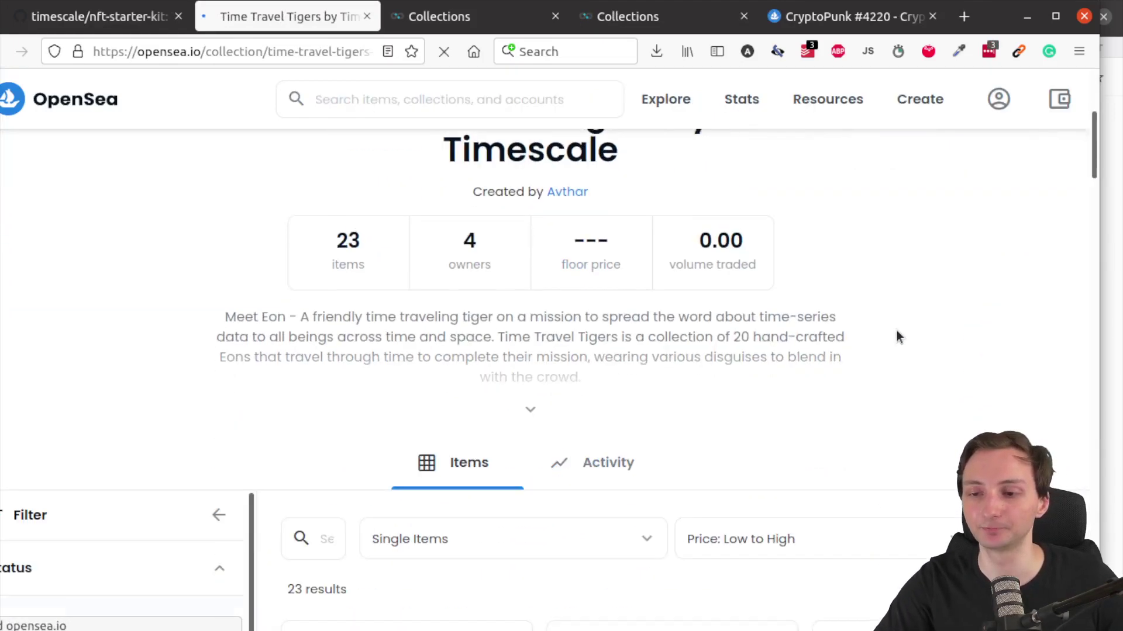
{"action": "scroll", "coordinate": [898, 333], "scroll_direction": "down", "scroll_amount": 5}
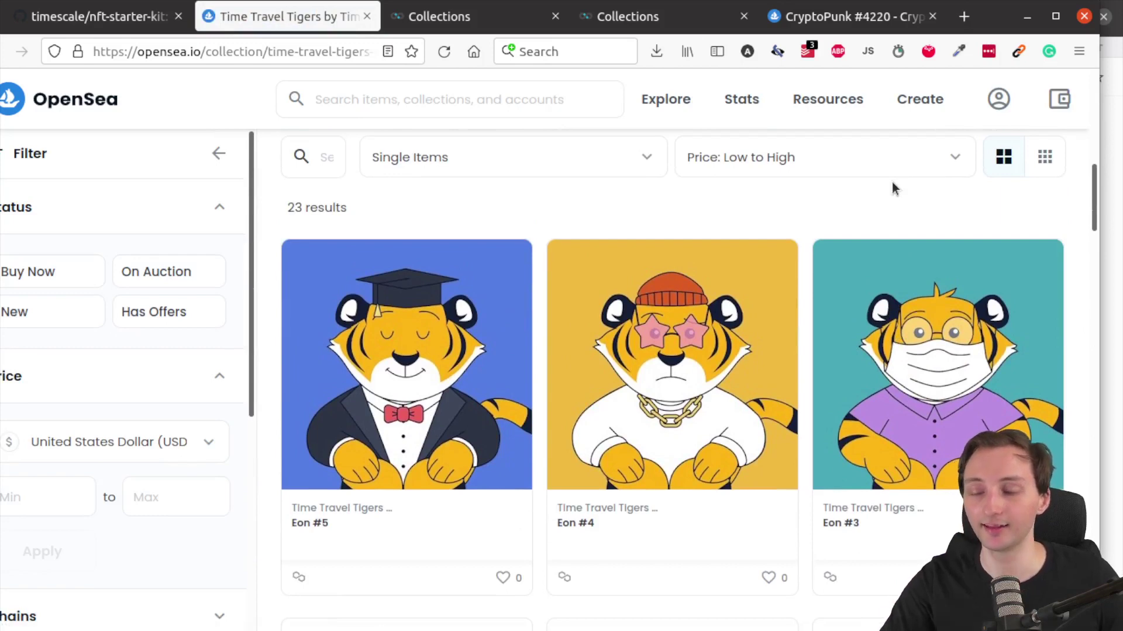
{"action": "scroll", "coordinate": [905, 185], "scroll_direction": "down", "scroll_amount": 3}
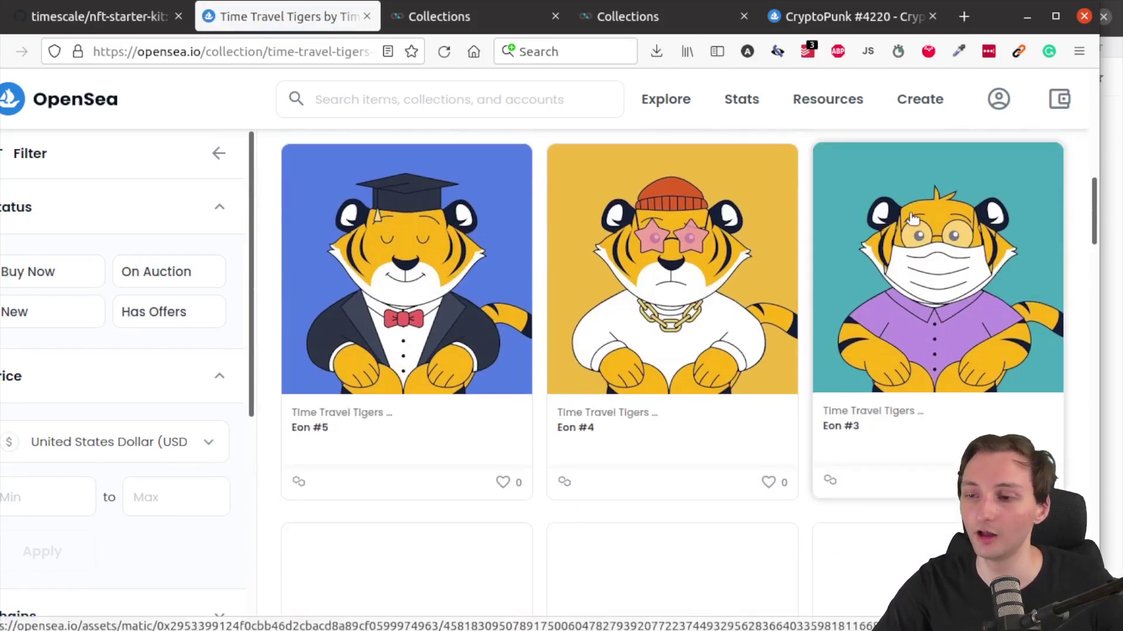
{"action": "scroll", "coordinate": [912, 218], "scroll_direction": "down", "scroll_amount": 3}
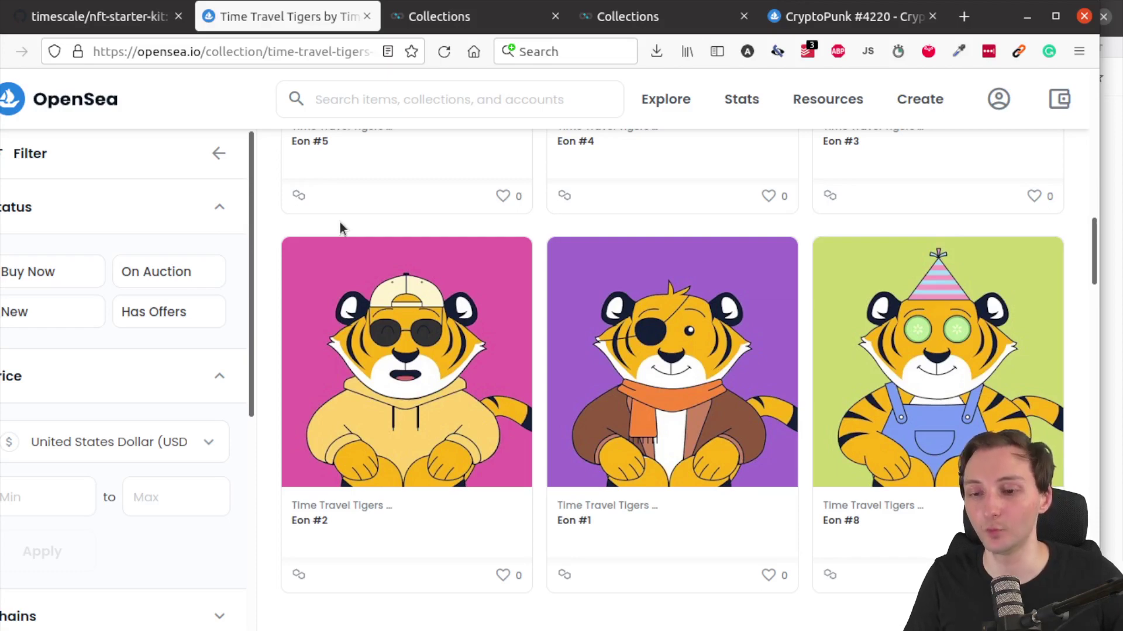
{"action": "scroll", "coordinate": [460, 304], "scroll_direction": "down", "scroll_amount": 3}
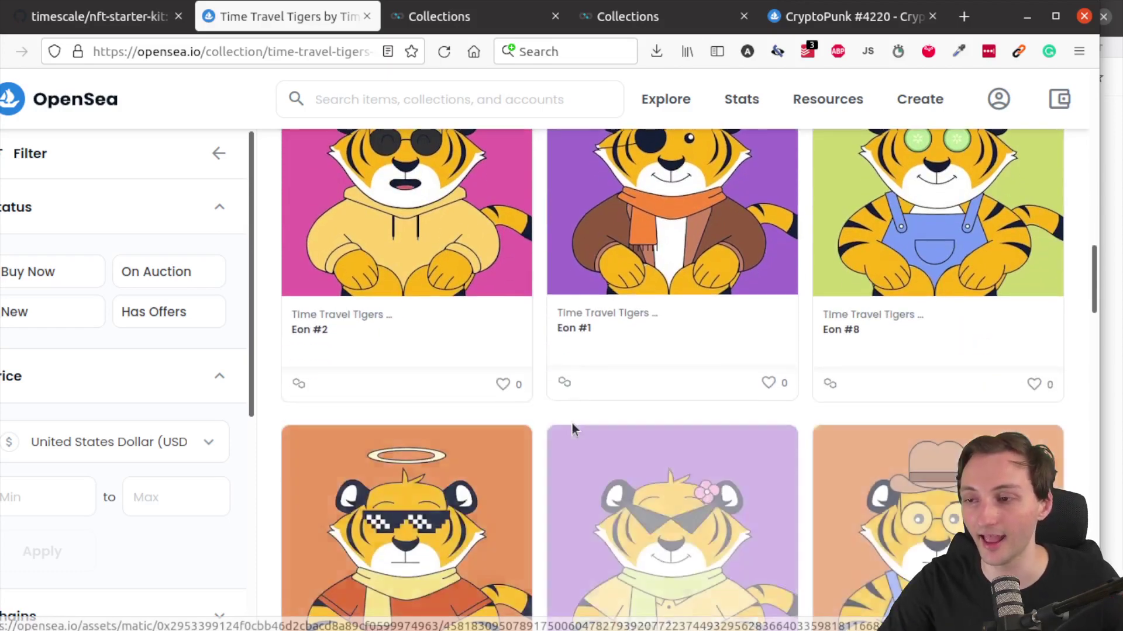
{"action": "scroll", "coordinate": [591, 413], "scroll_direction": "up", "scroll_amount": 10}
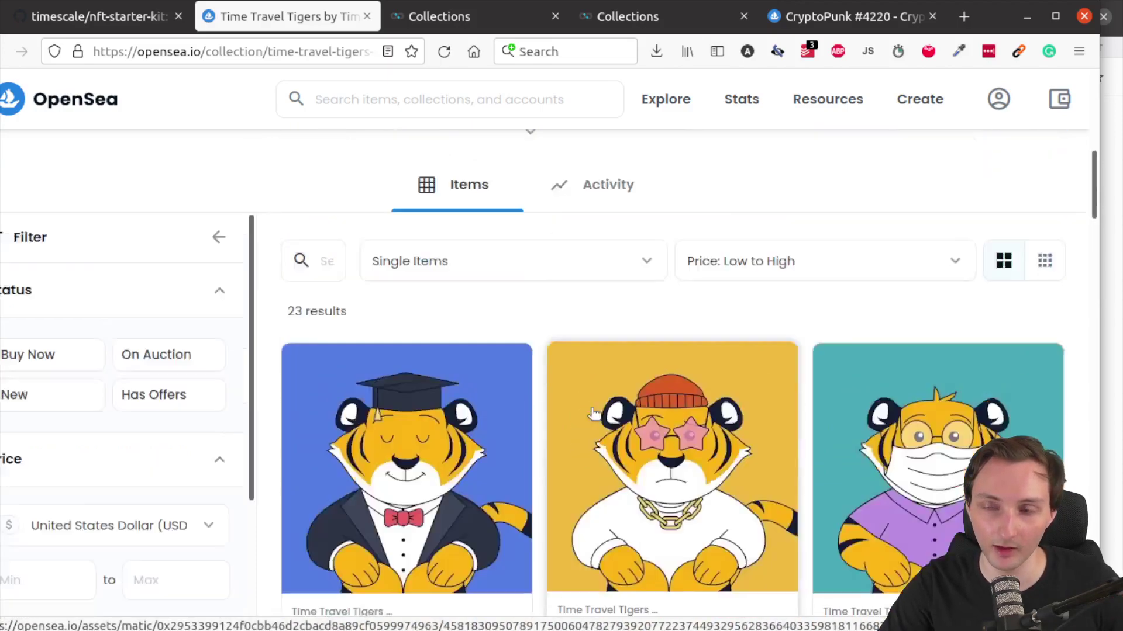
{"action": "scroll", "coordinate": [840, 225], "scroll_direction": "down", "scroll_amount": 5}
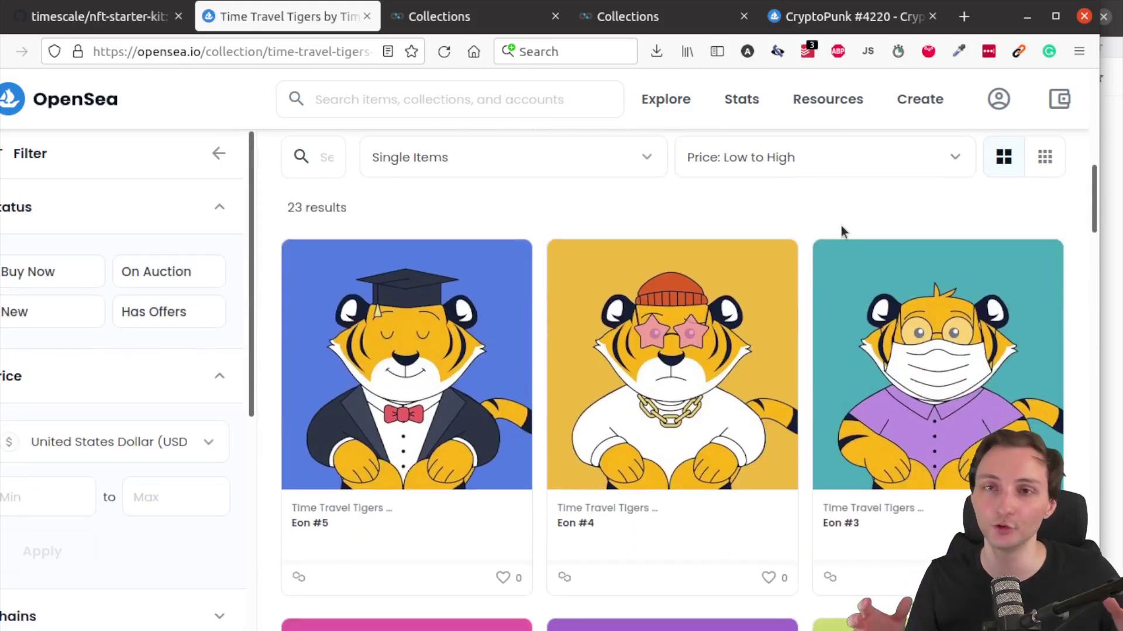